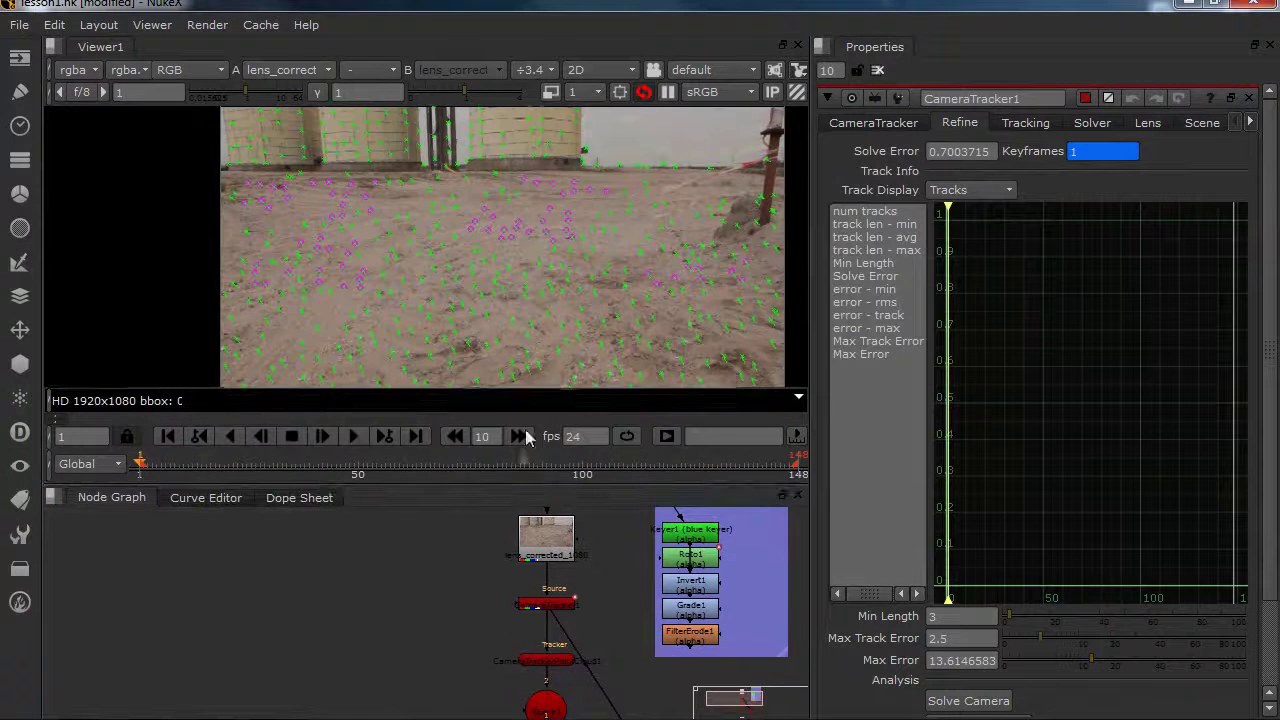
Display the ScanlineRender1 output and merge it over the lens_corrected_1080 footage with a Merge node set to over
middle_drag(454, 631, 450, 535)
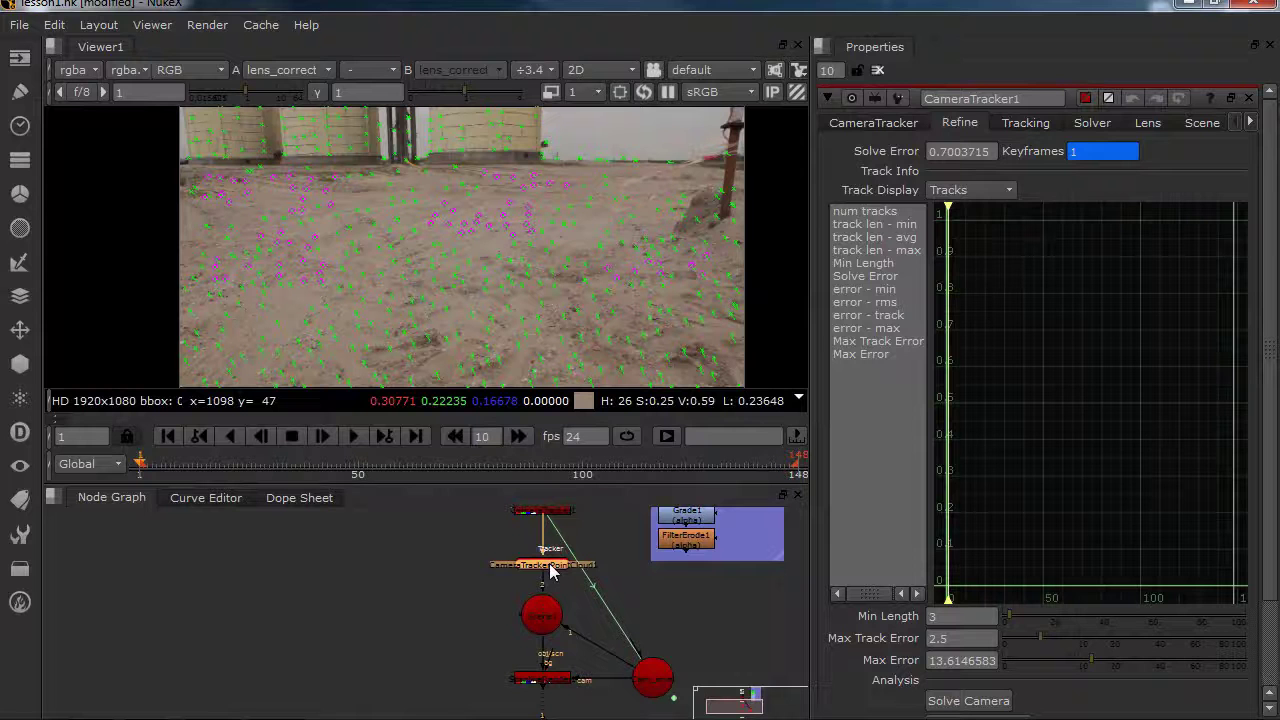
click(545, 678)
key(1)
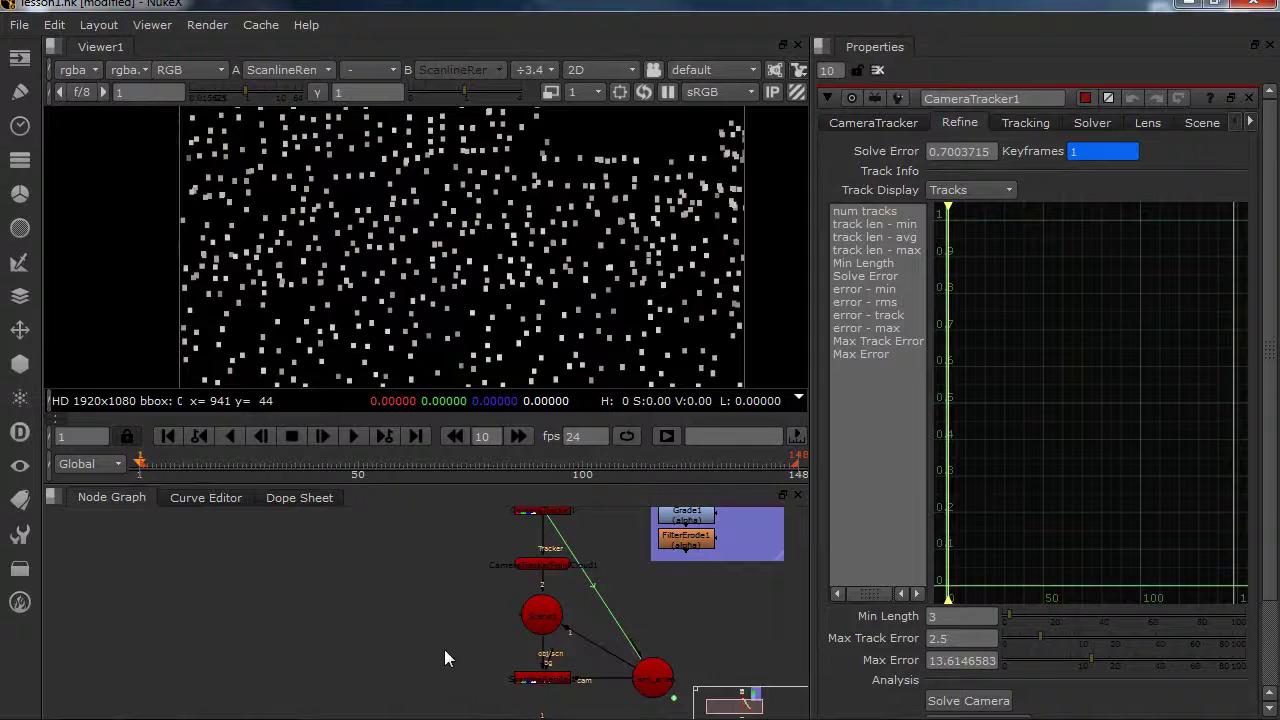
key(m)
drag(470, 662, 540, 514)
middle_drag(486, 634, 492, 487)
middle_drag(504, 565, 508, 640)
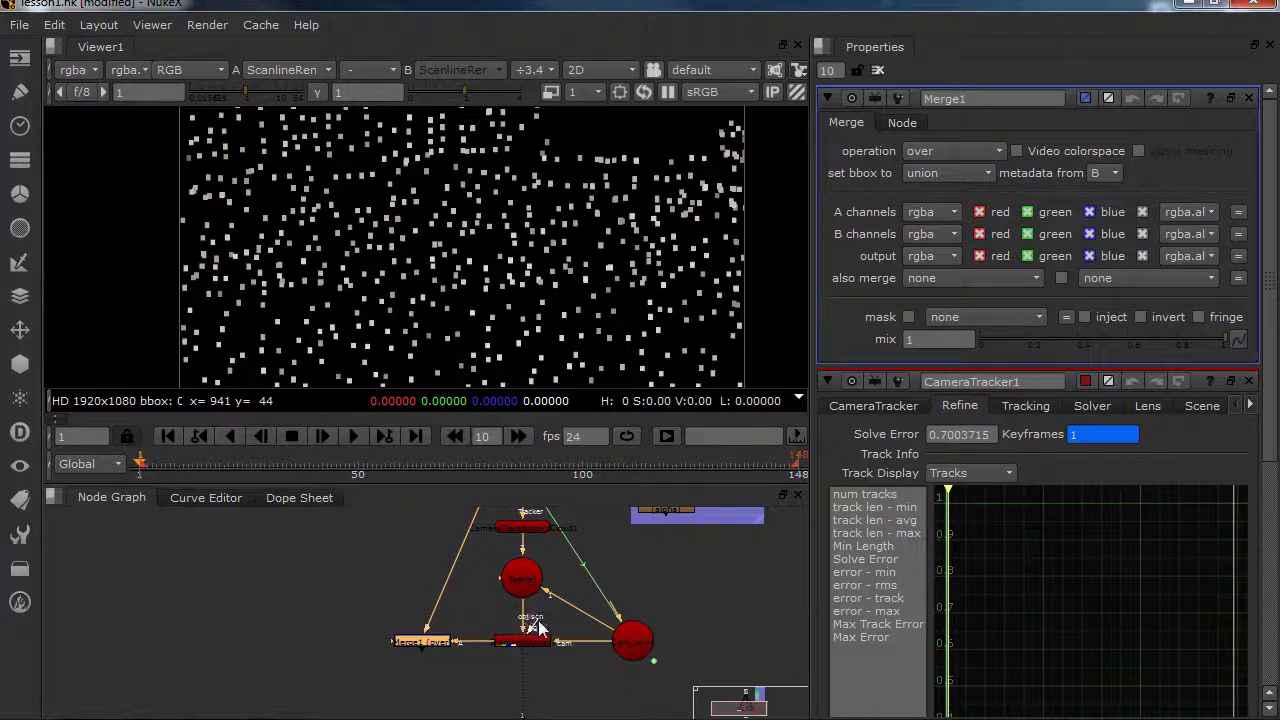
drag(562, 625, 525, 524)
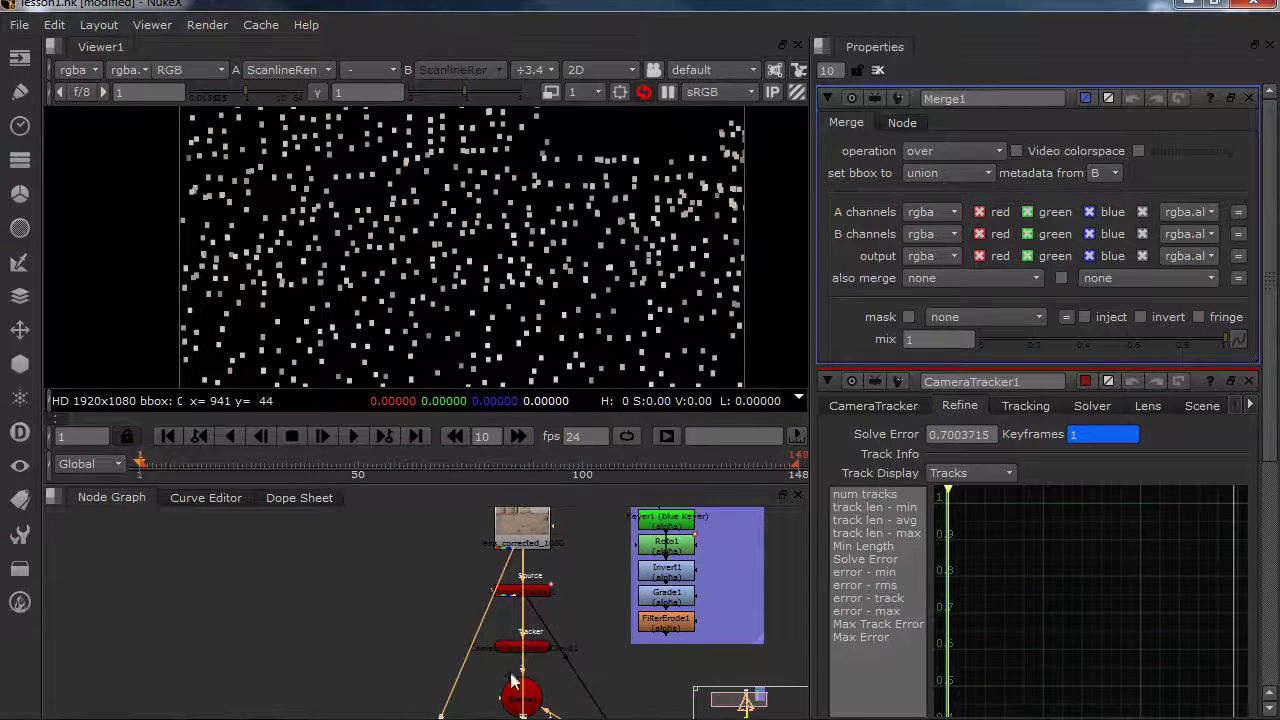
Inspect the ScanlineRender1 output in the viewer, including its alpha channel, and the Merge node's A and B connections
middle_drag(522, 717, 518, 636)
click(519, 640)
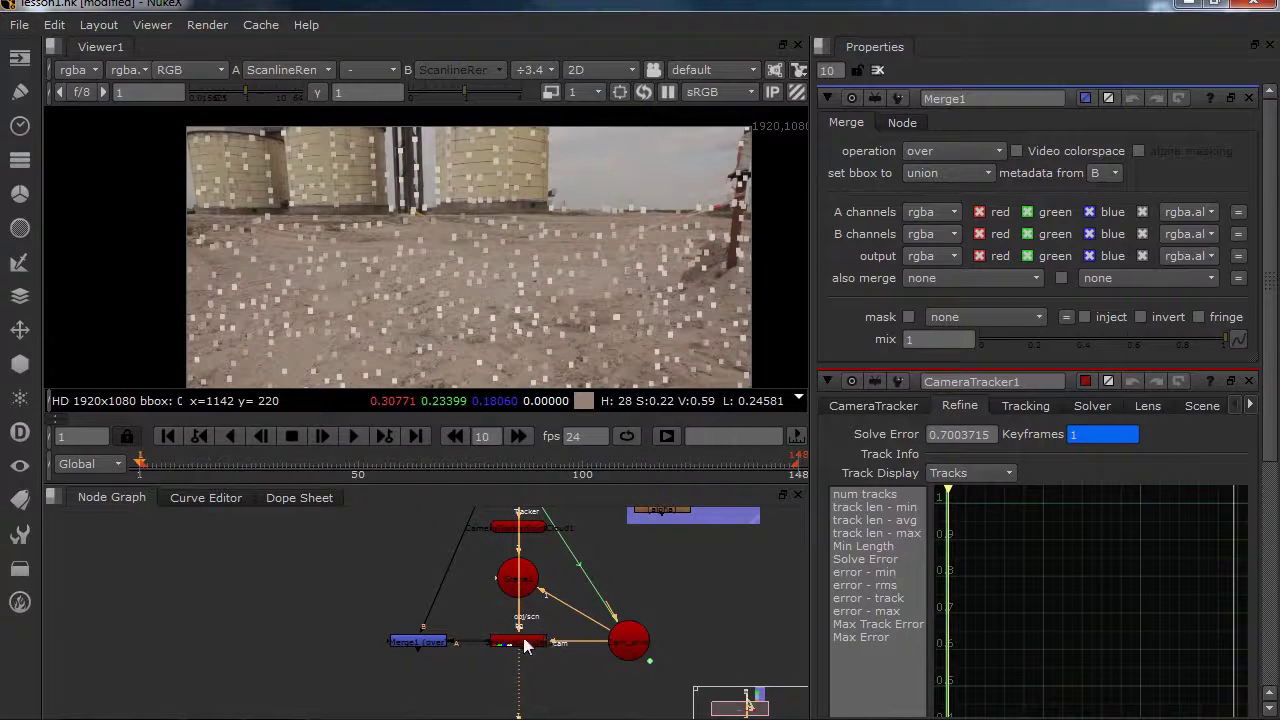
scroll(525, 645, up, 5)
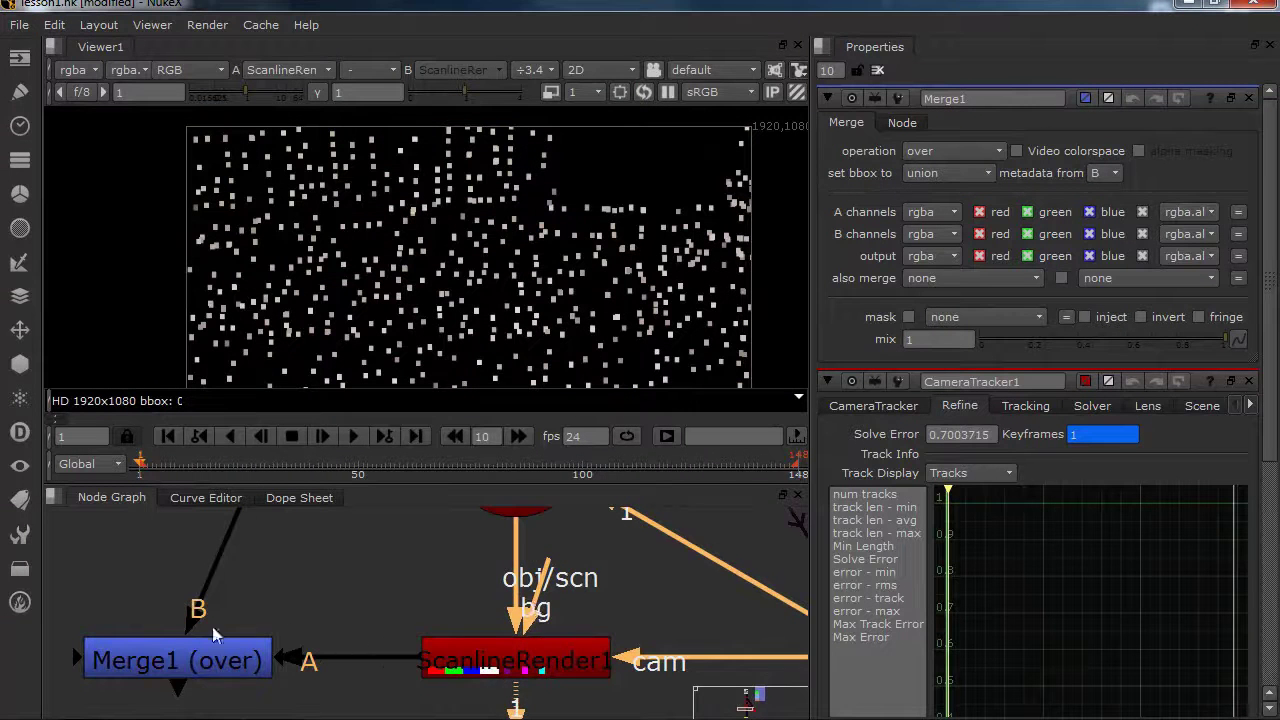
scroll(212, 632, down, 5)
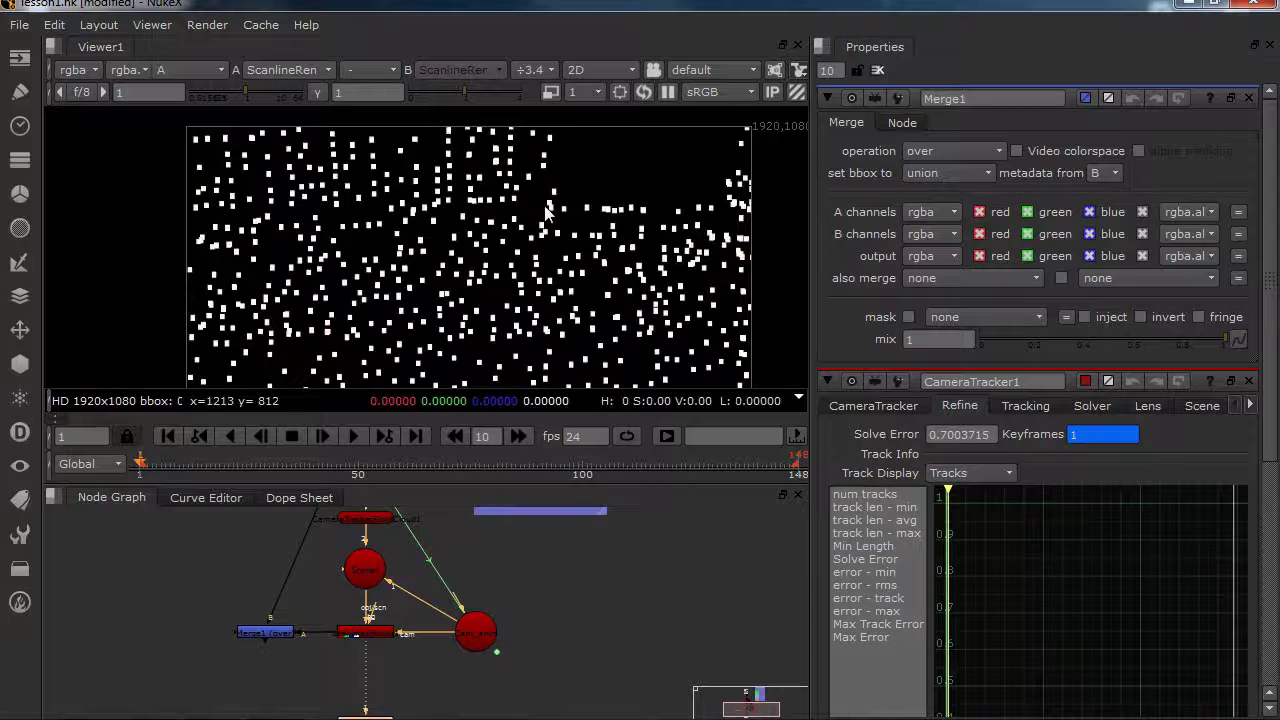
Display the Merge1 result and route its B connection through a dot placed beside the footage node
click(275, 634)
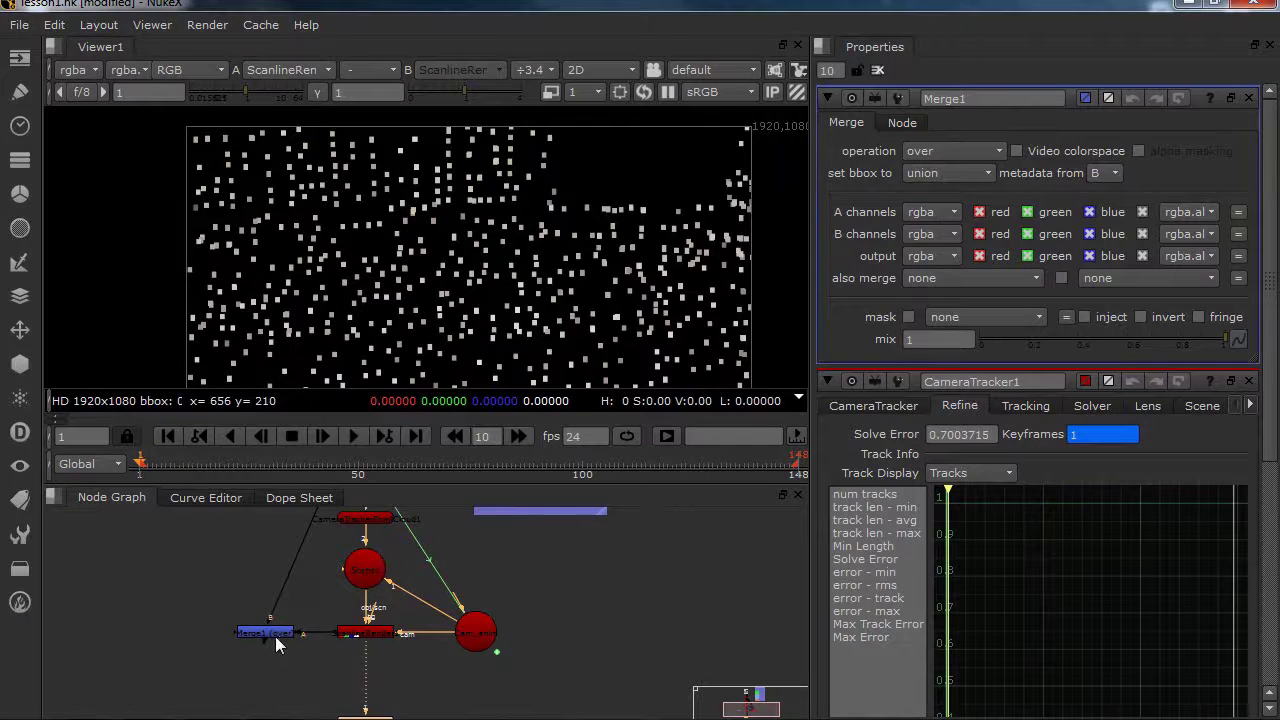
key(1)
scroll(352, 631, down, 2)
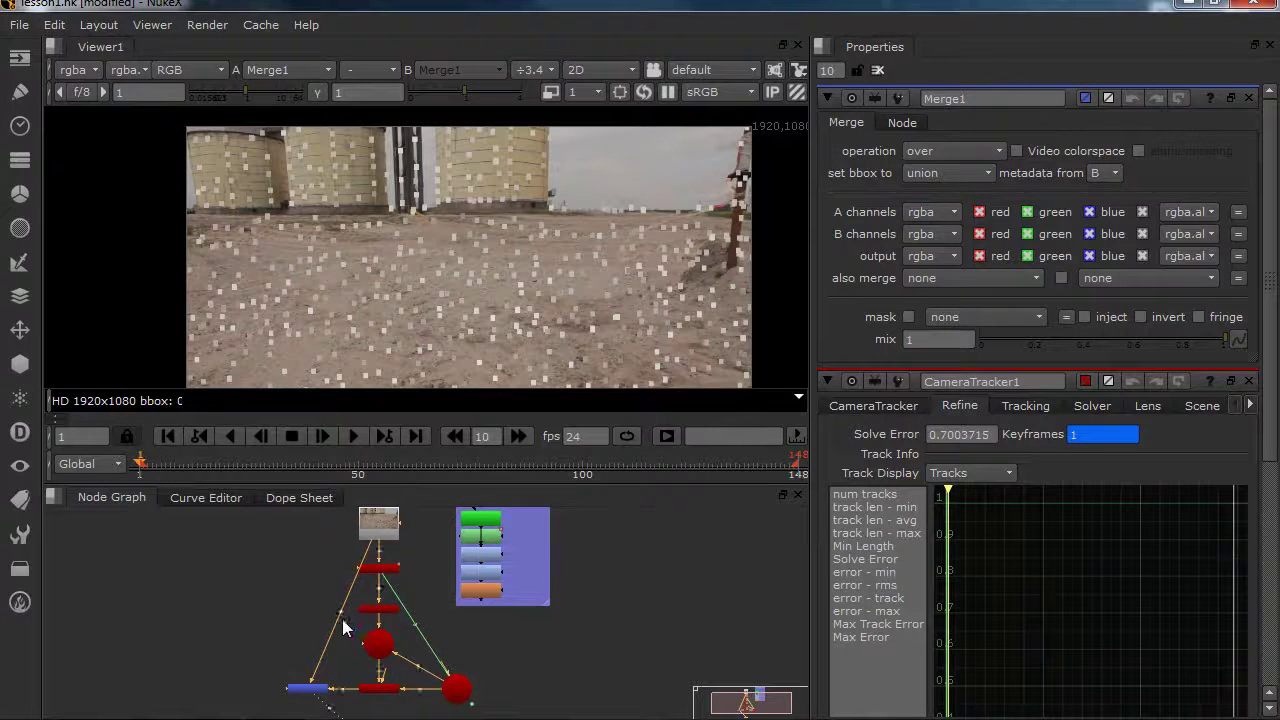
ctrl+drag(339, 607, 309, 524)
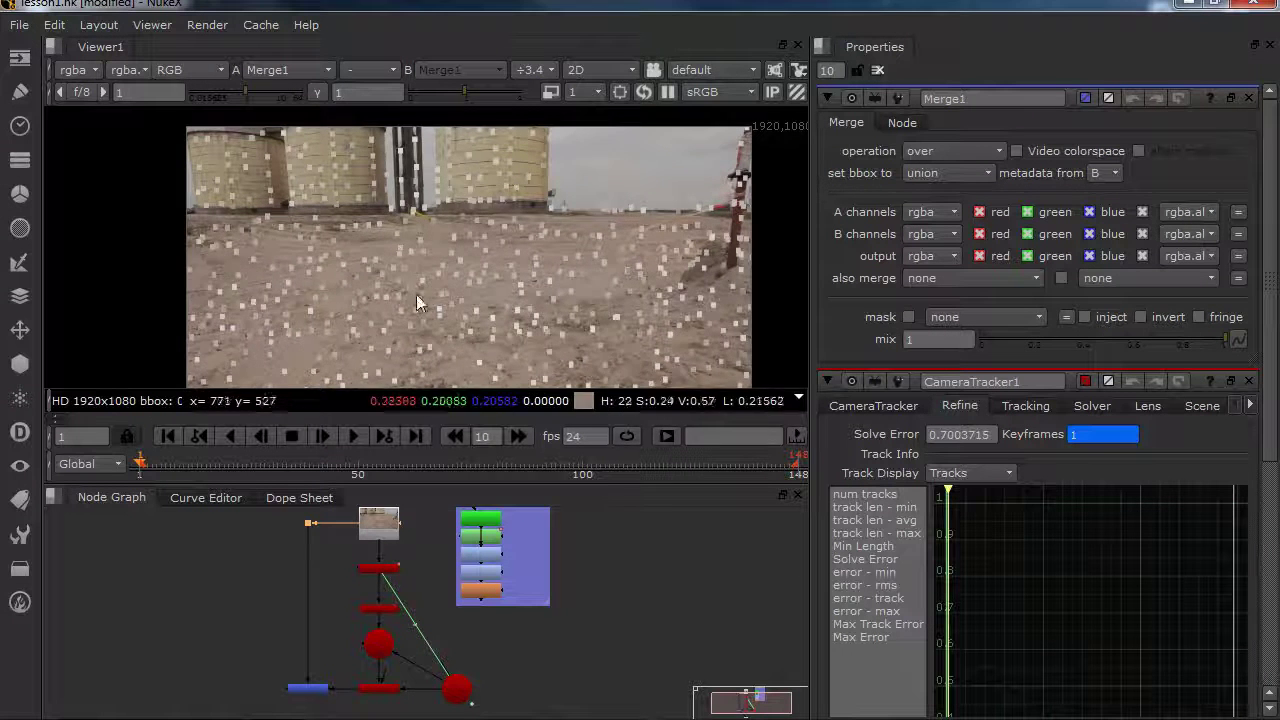
Check how the point cloud sits on the merged footage at frames 70, 131 and 21
scroll(416, 294, down, 1)
middle_drag(435, 281, 428, 249)
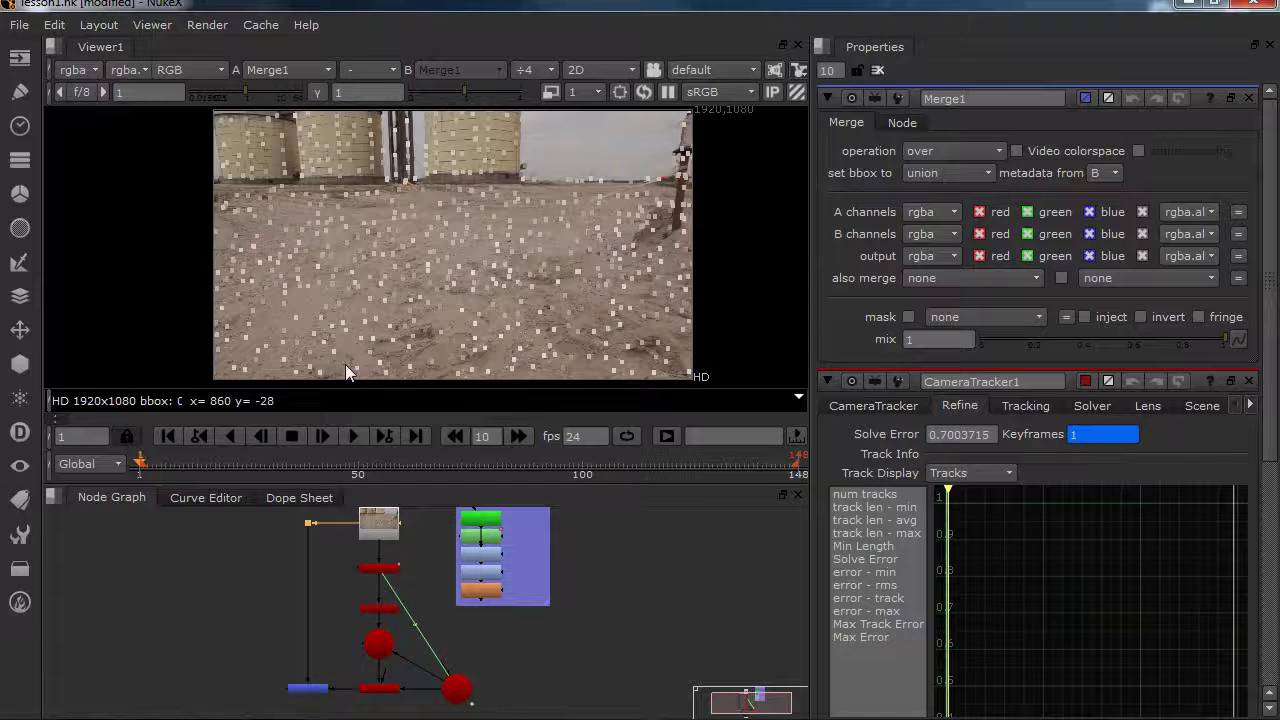
scroll(451, 191, up, 1)
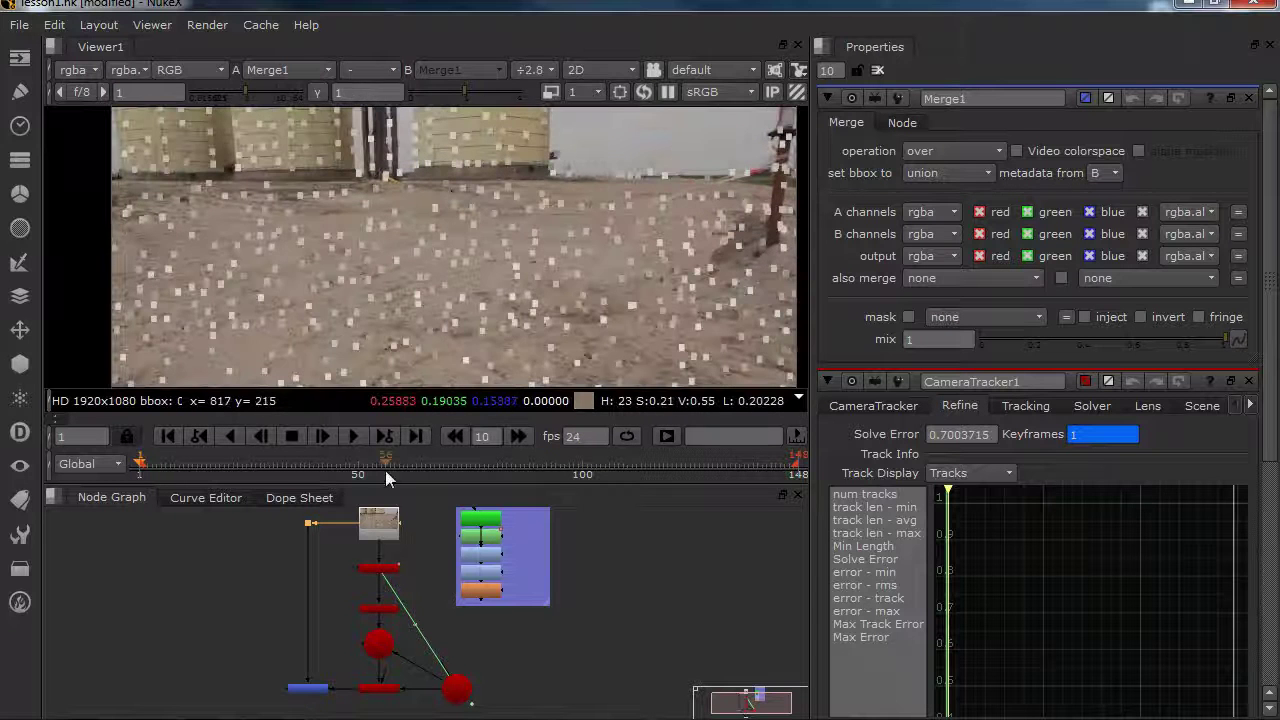
drag(380, 466, 449, 462)
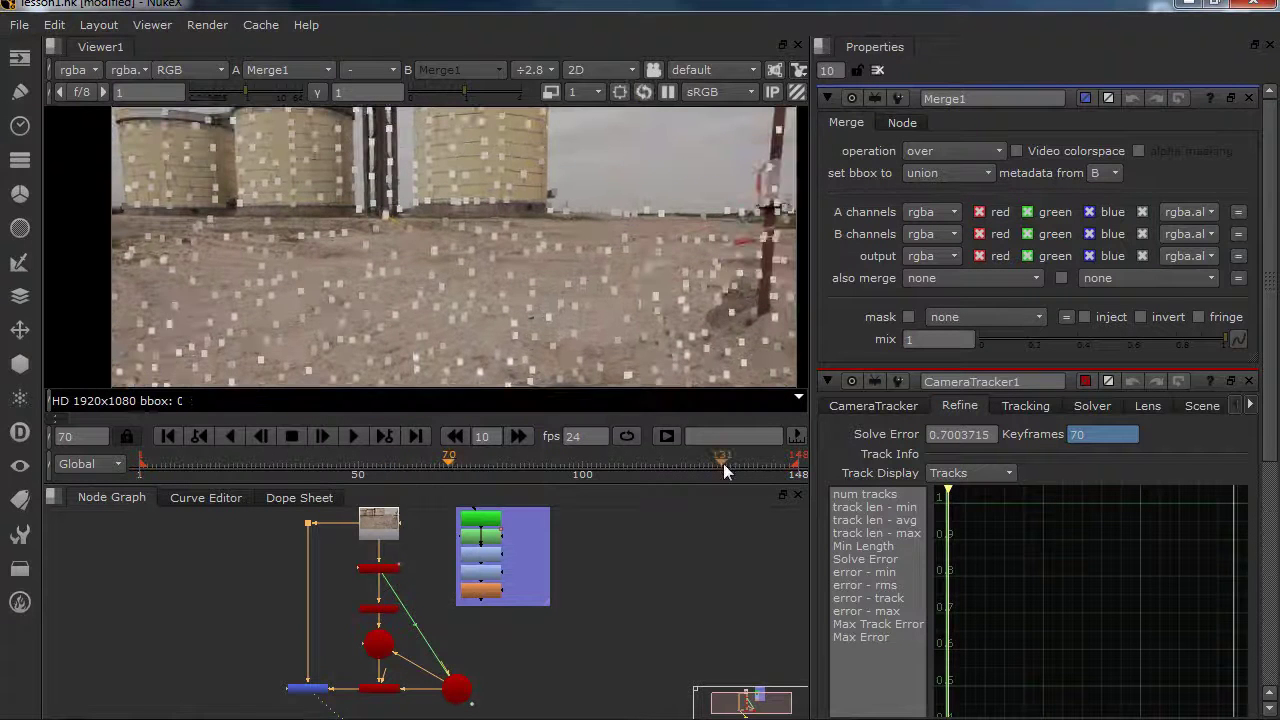
click(723, 463)
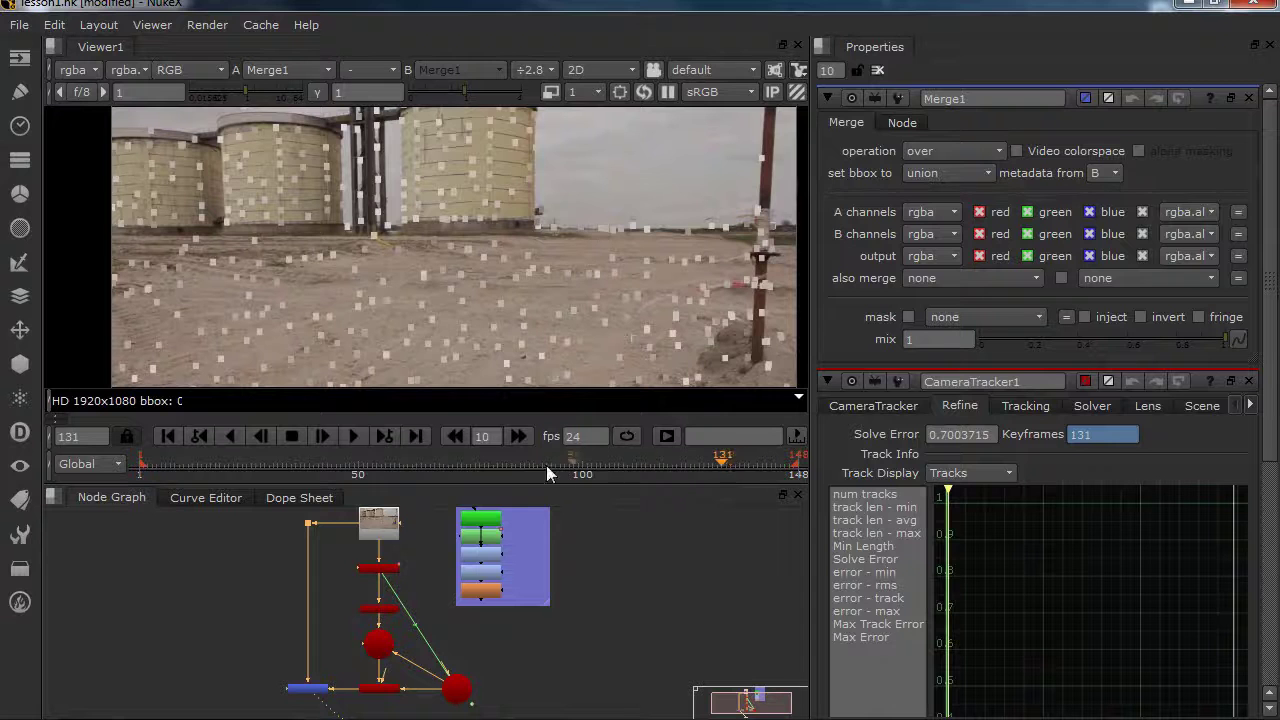
click(228, 464)
Open the CameraTracker1 properties and display its output with the tracks in the viewer
middle_drag(376, 642, 404, 643)
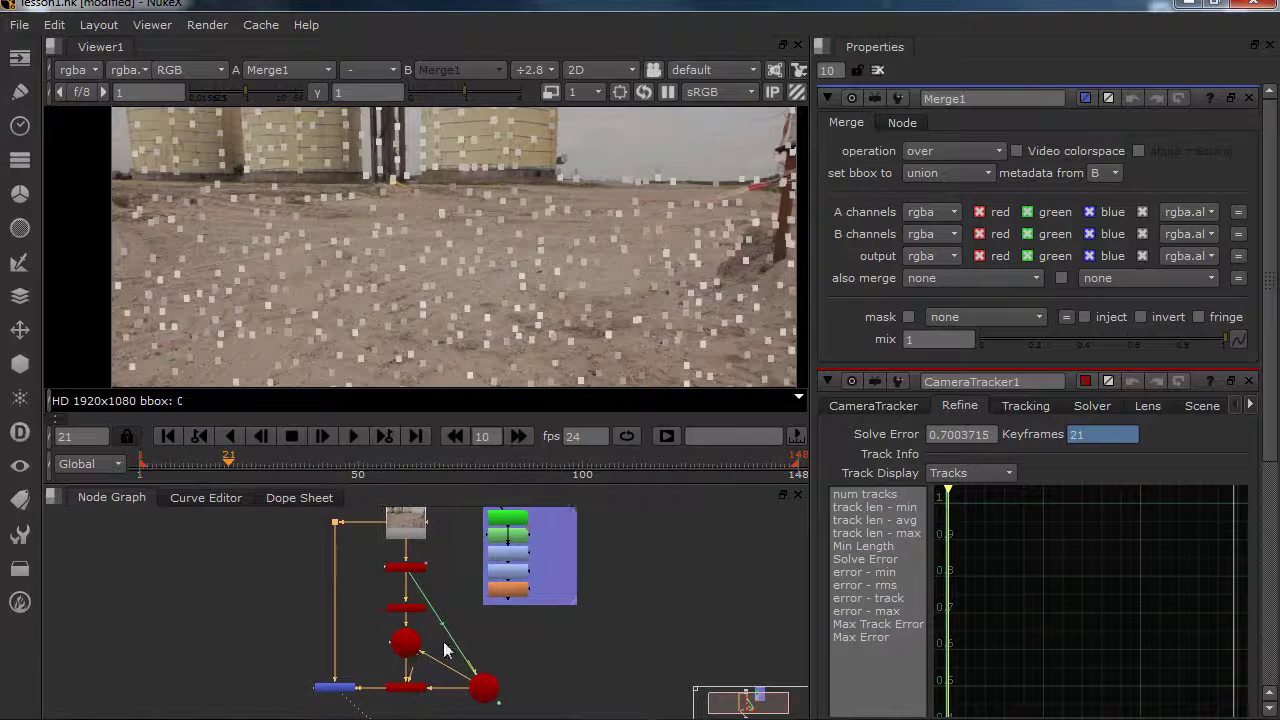
middle_drag(406, 579, 407, 602)
scroll(410, 604, up, 4)
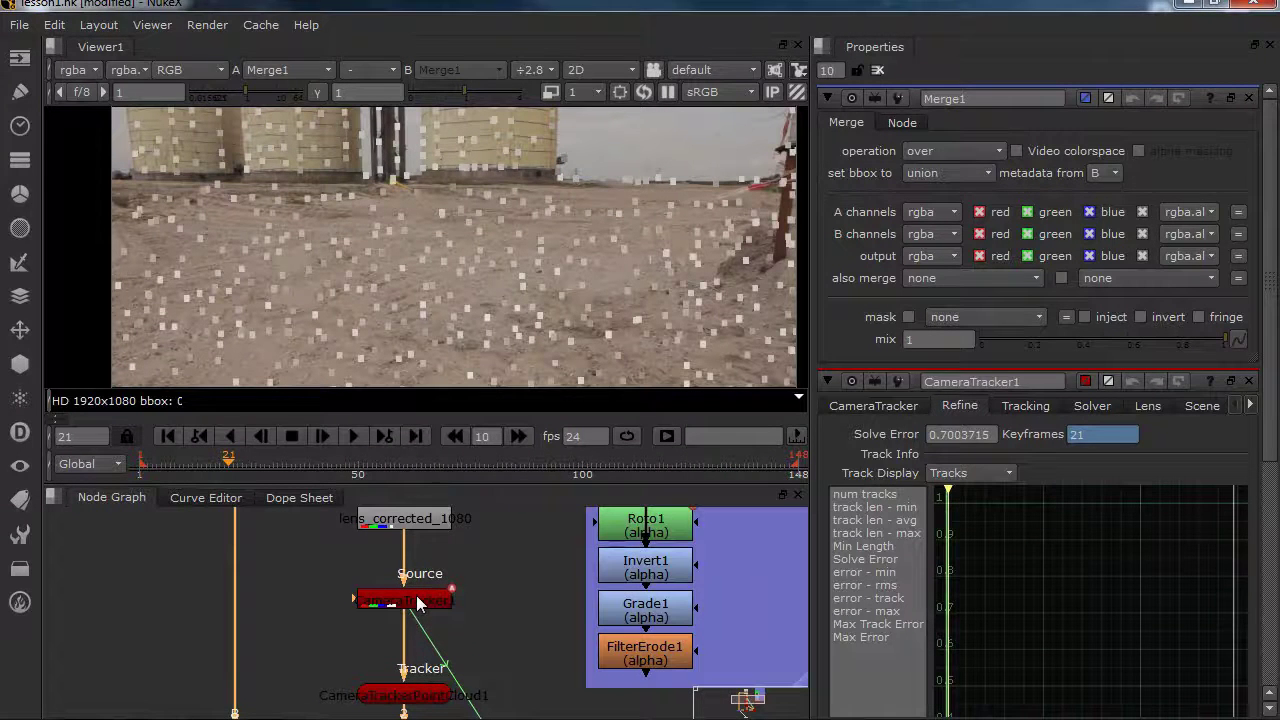
double_click(416, 596)
key(1)
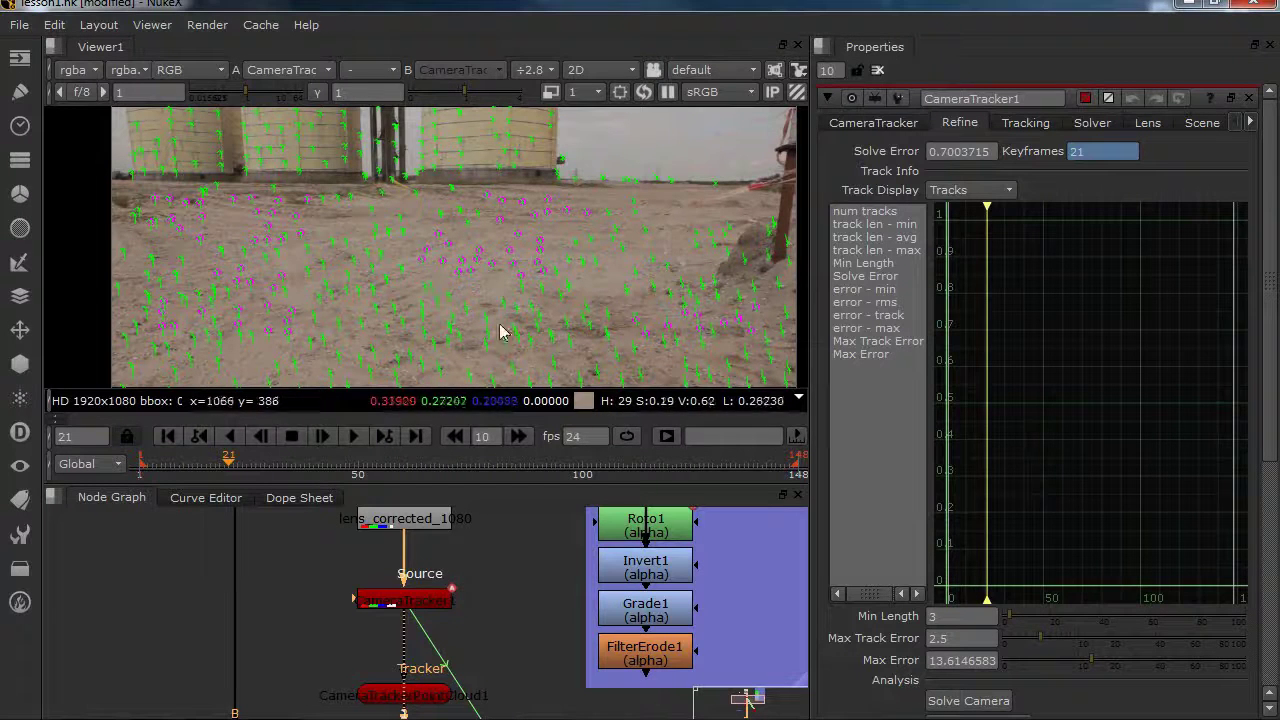
Create a card at a single solved track point on the sandy ground
middle_drag(512, 321, 510, 280)
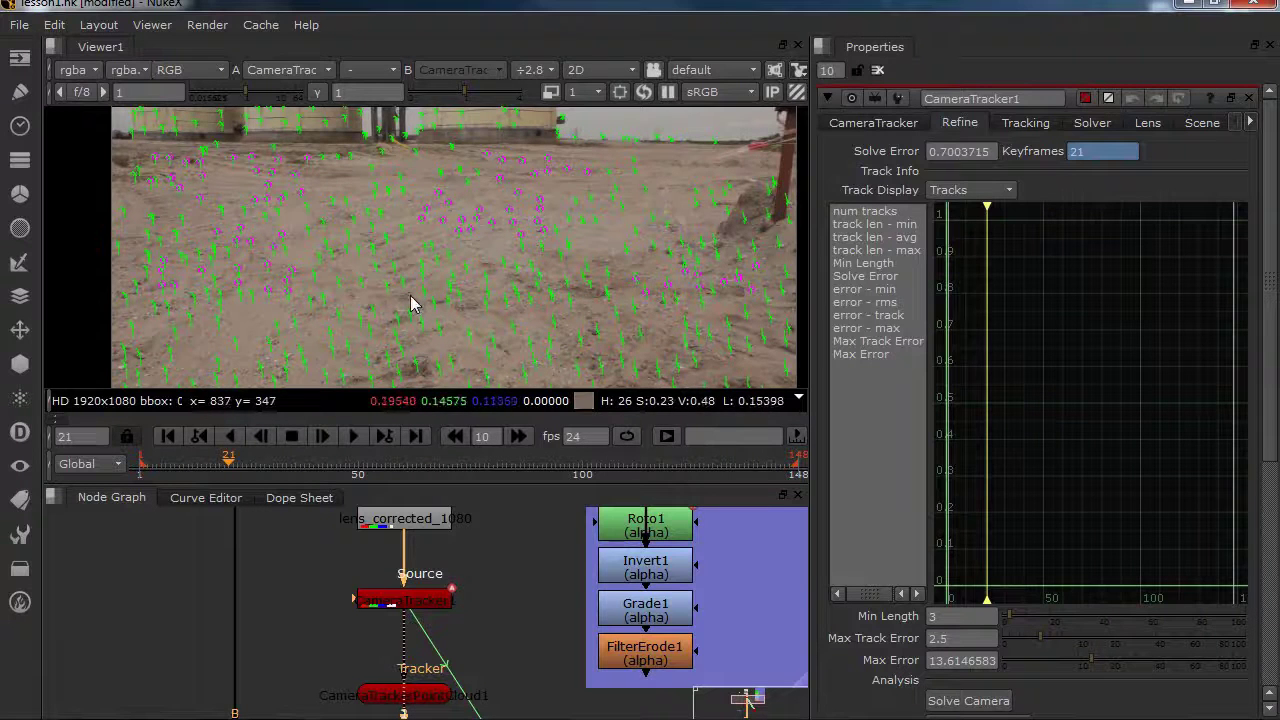
scroll(406, 289, up, 4)
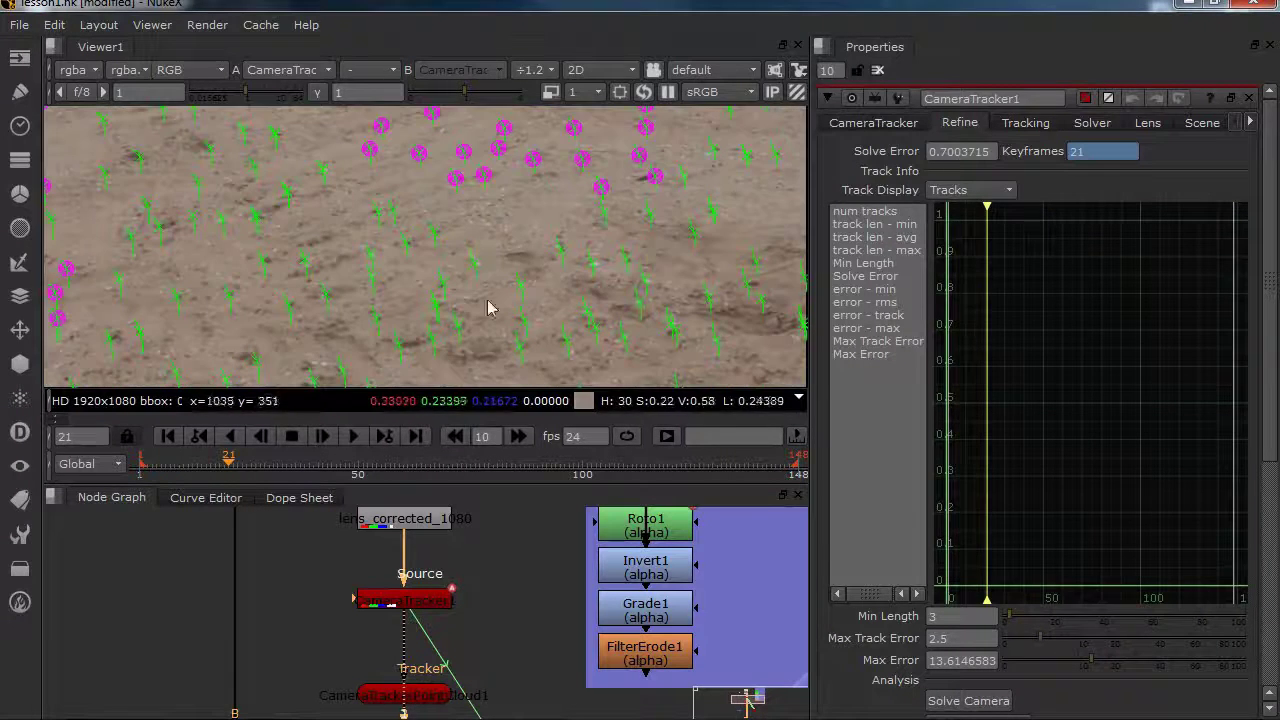
mouse_move(475, 268)
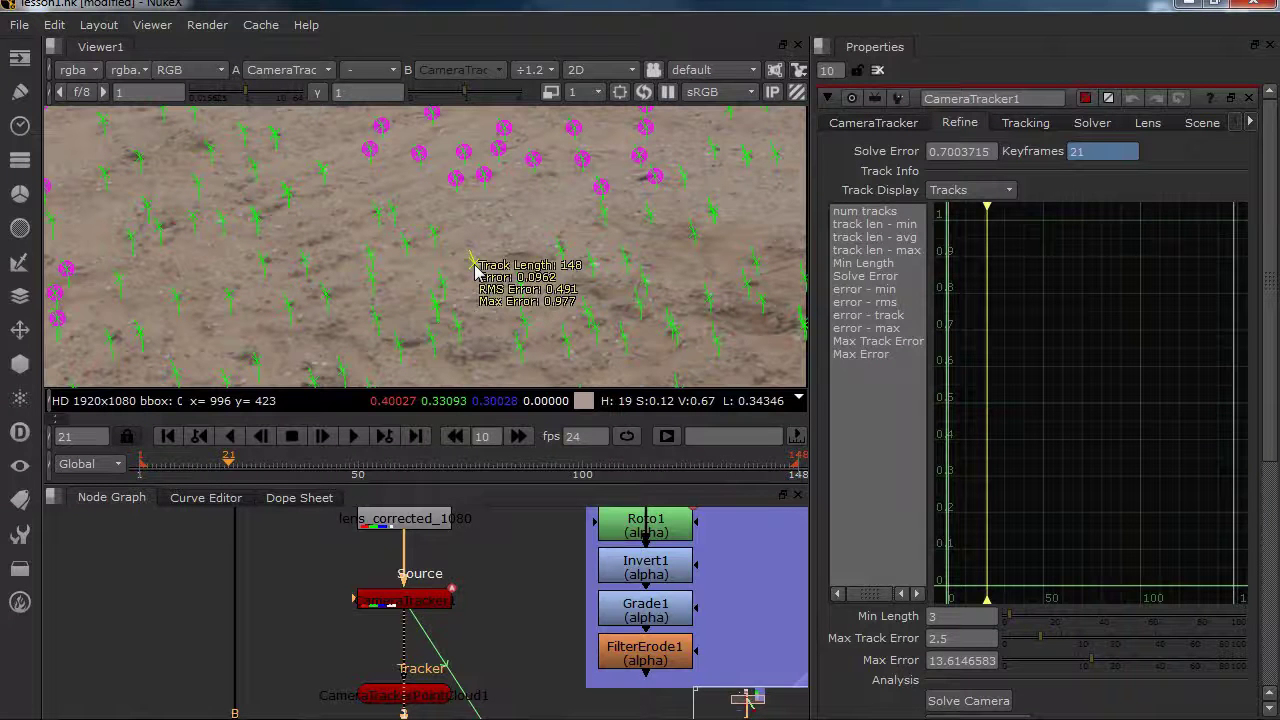
right_click(476, 270)
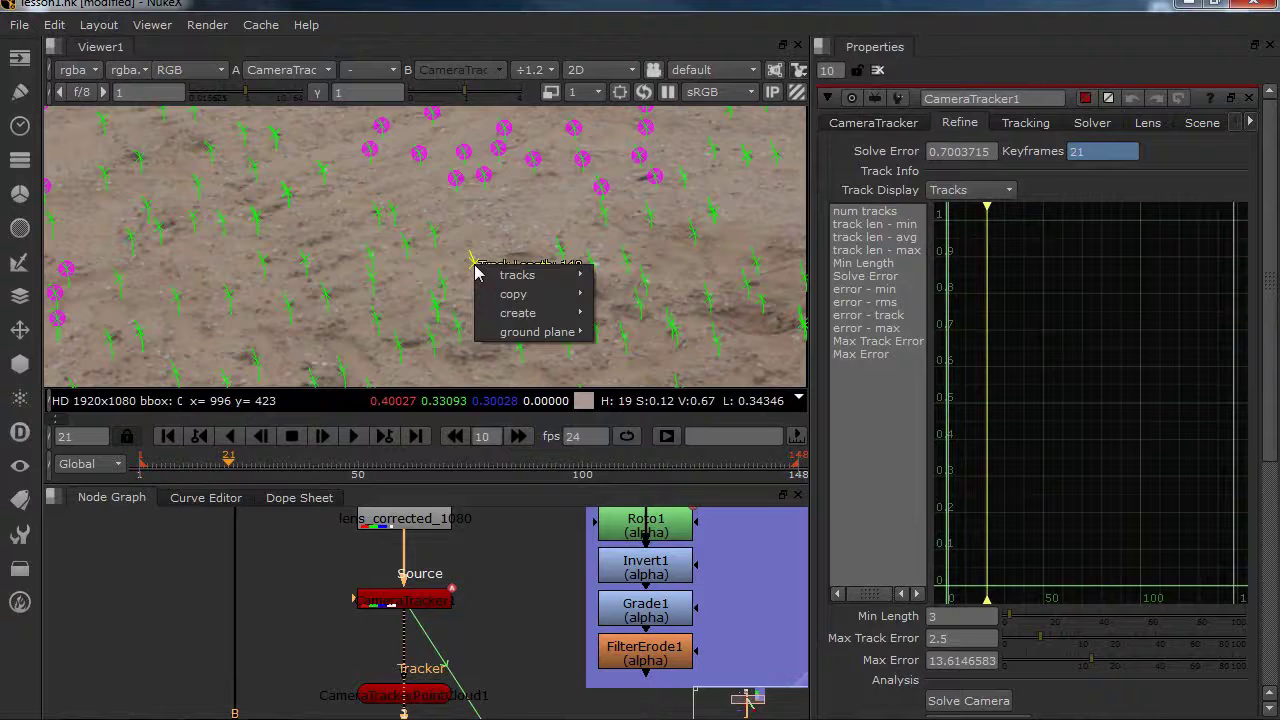
mouse_move(560, 313)
click(630, 389)
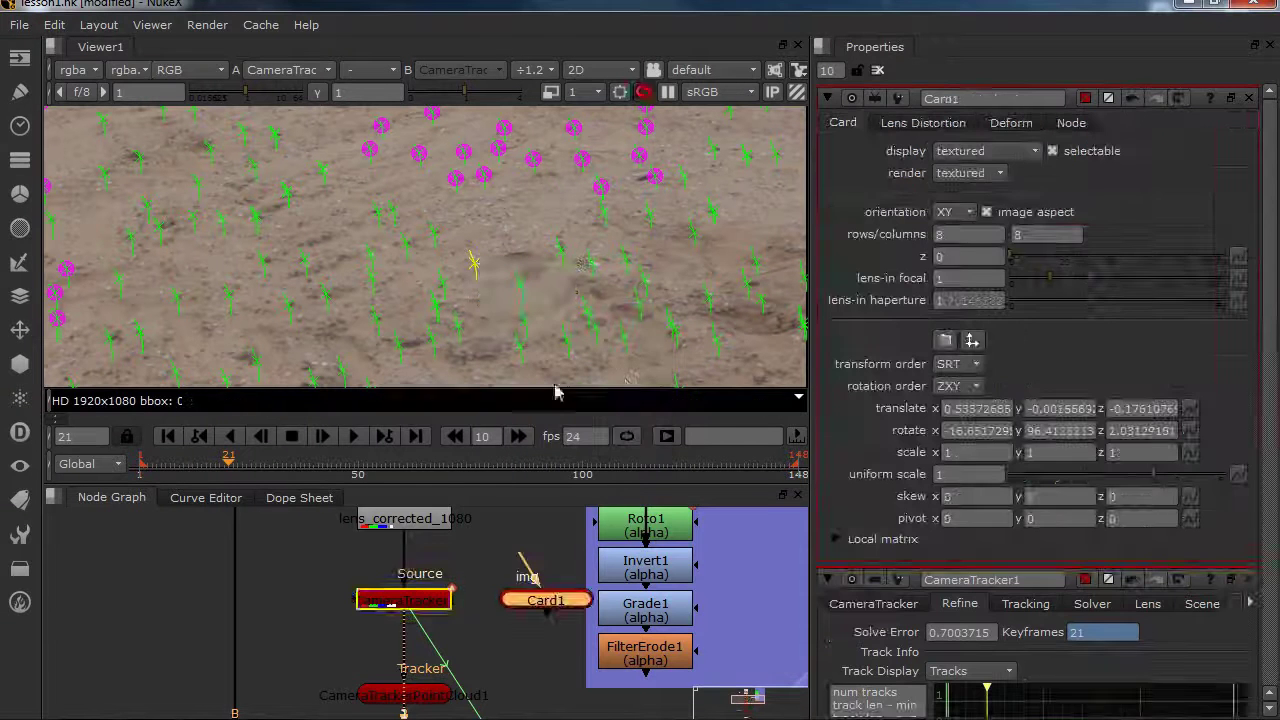
Move Card1 to free space beside the tracking nodes and connect it to Scene1
scroll(547, 580, down, 3)
drag(547, 580, 330, 655)
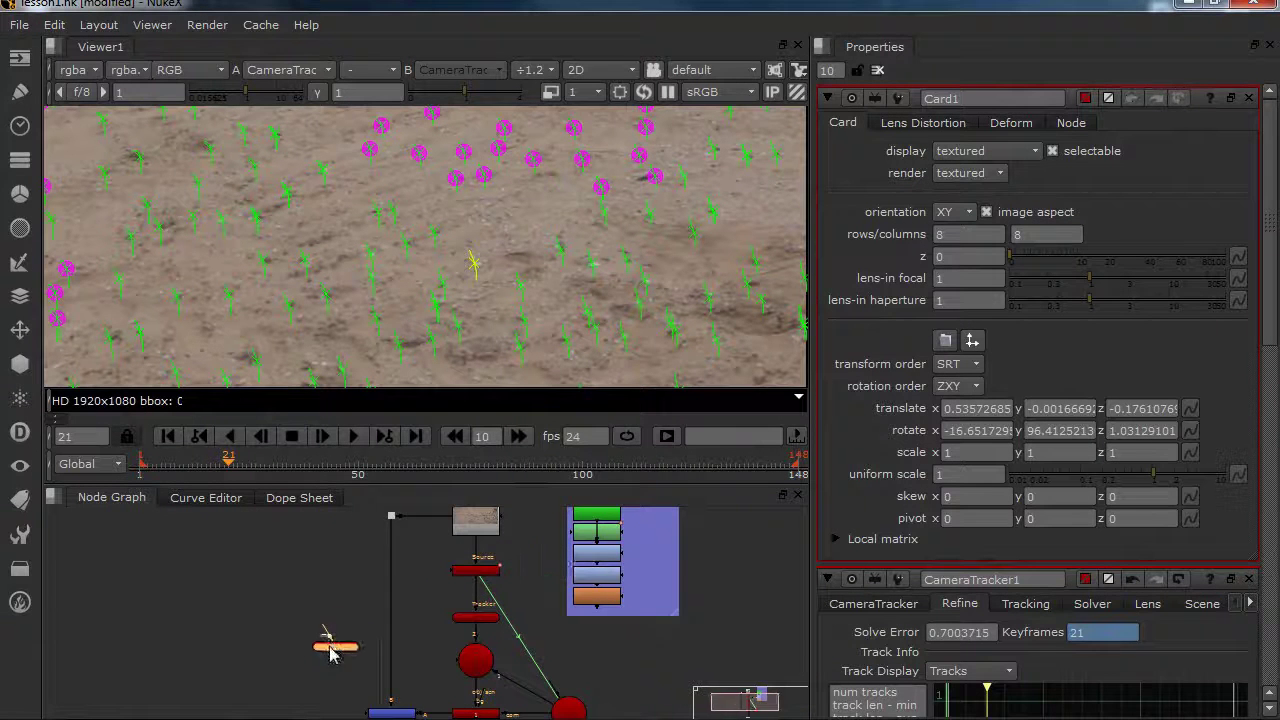
scroll(333, 608, up, 3)
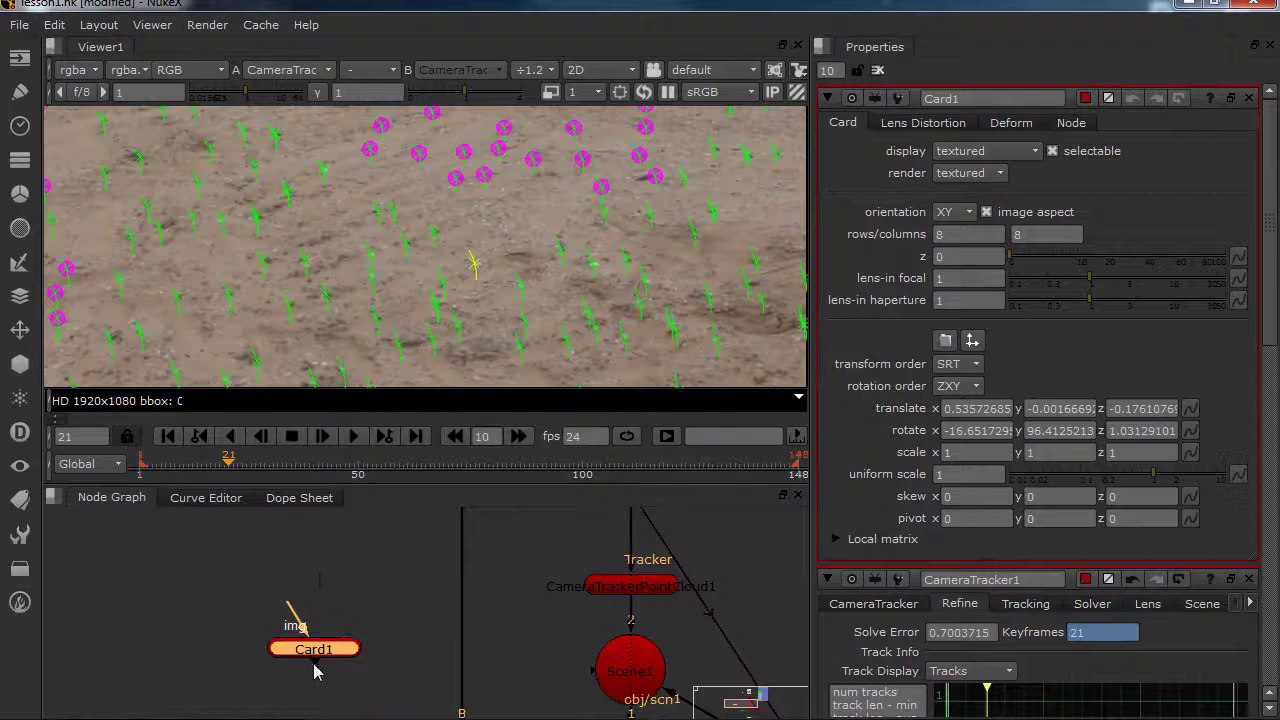
drag(388, 692, 605, 672)
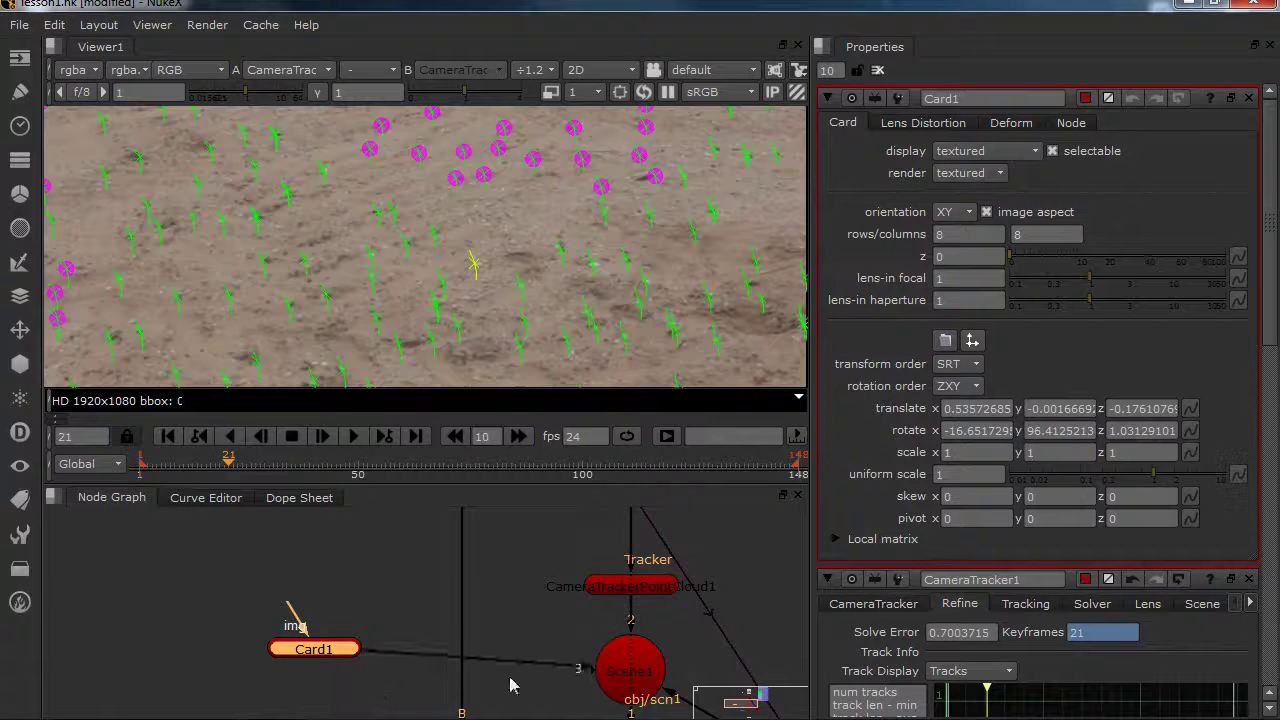
Add a CheckerBoard node, connect it to Card1's img input and display it in the viewer
click(340, 530)
key(Tab)
text(che)
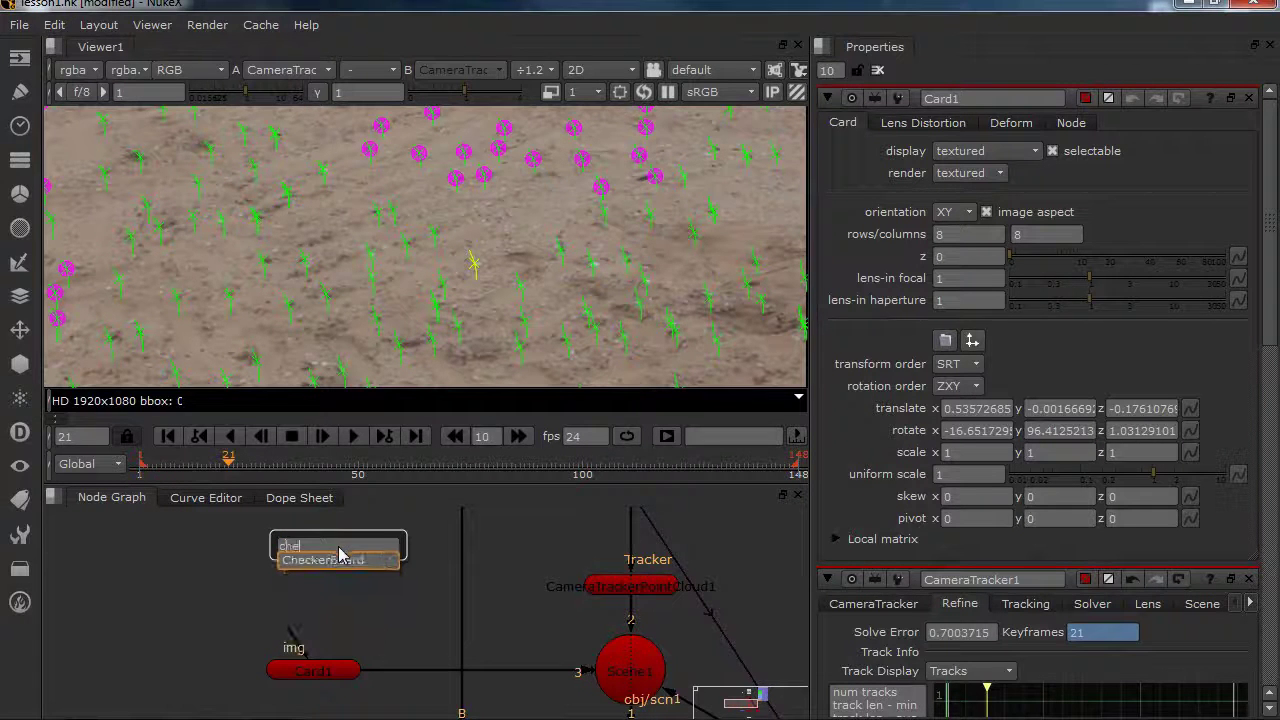
key(Return)
drag(312, 648, 327, 563)
key(1)
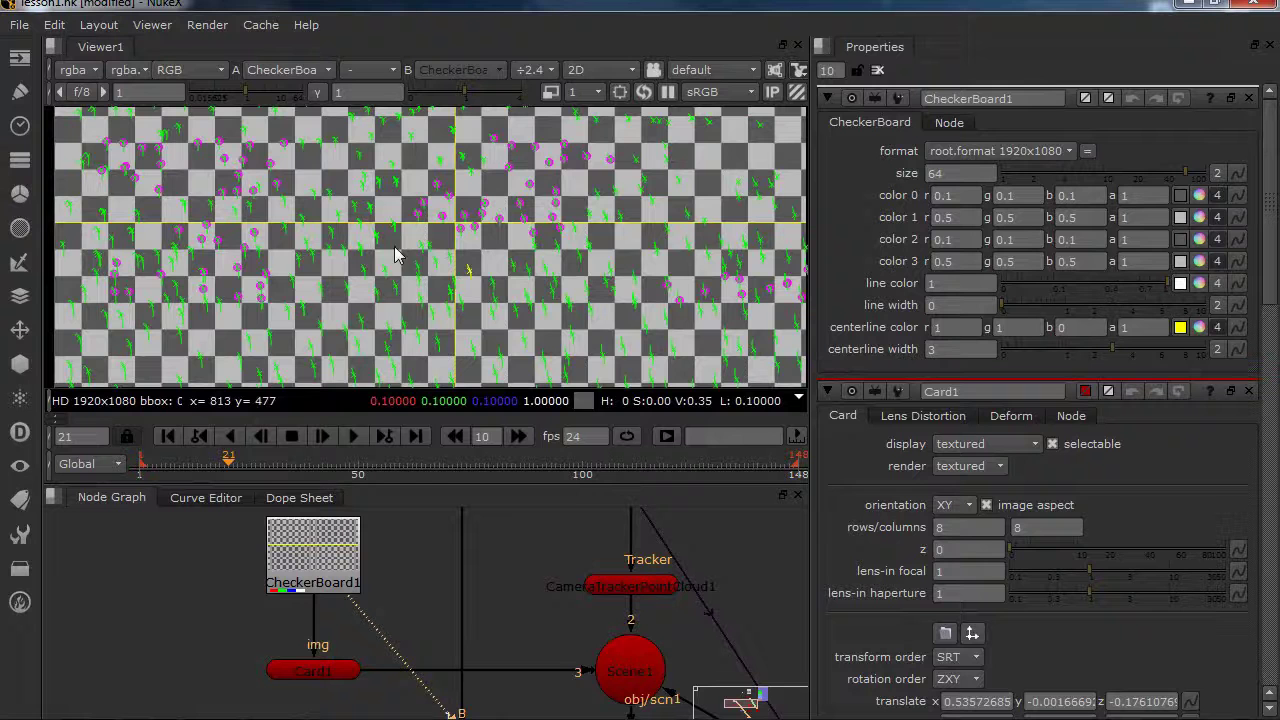
Examine the checkerboard card in the CheckerBoard1, ScanlineRender1 and Merge1 outputs
scroll(408, 246, up, 2)
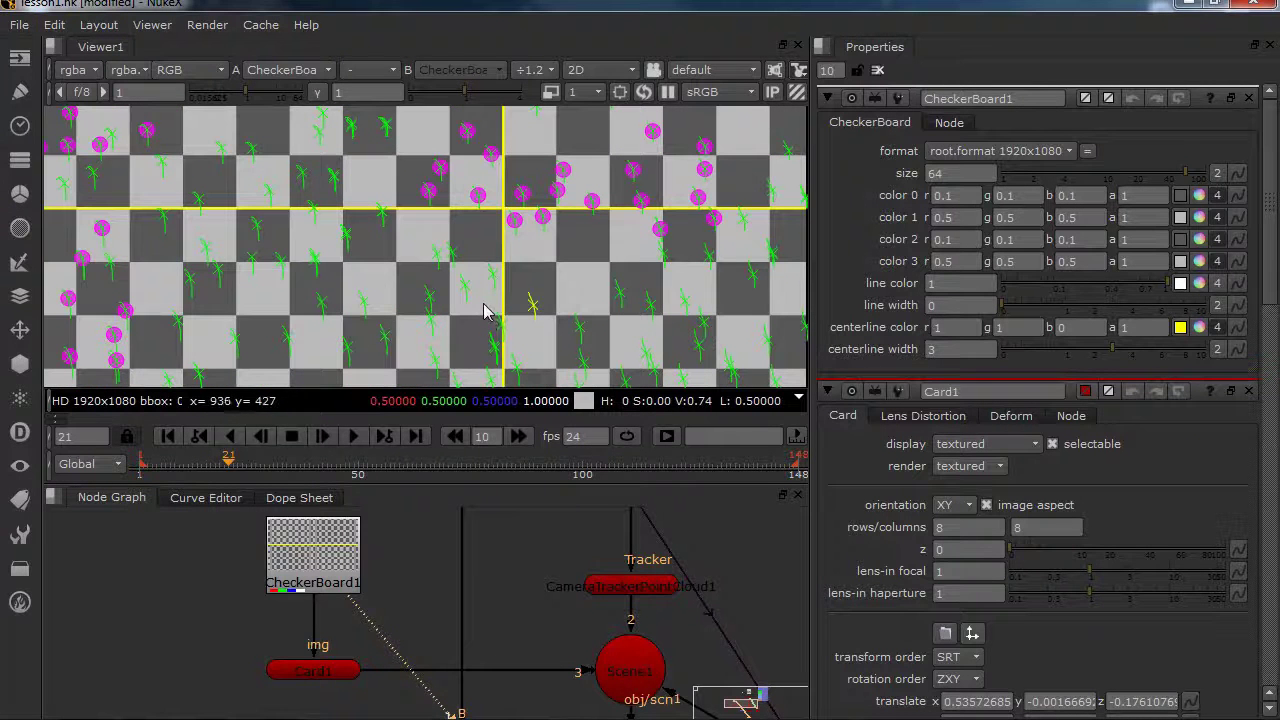
scroll(393, 636, down, 2)
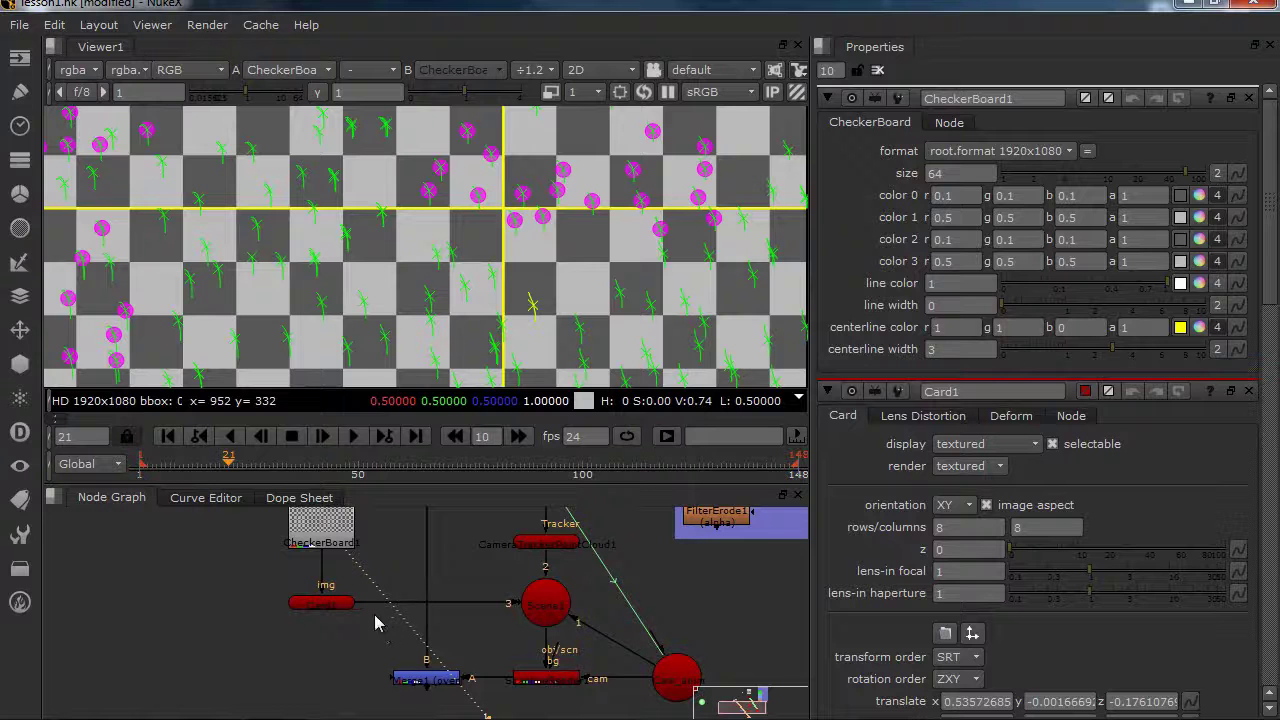
middle_drag(498, 672, 498, 660)
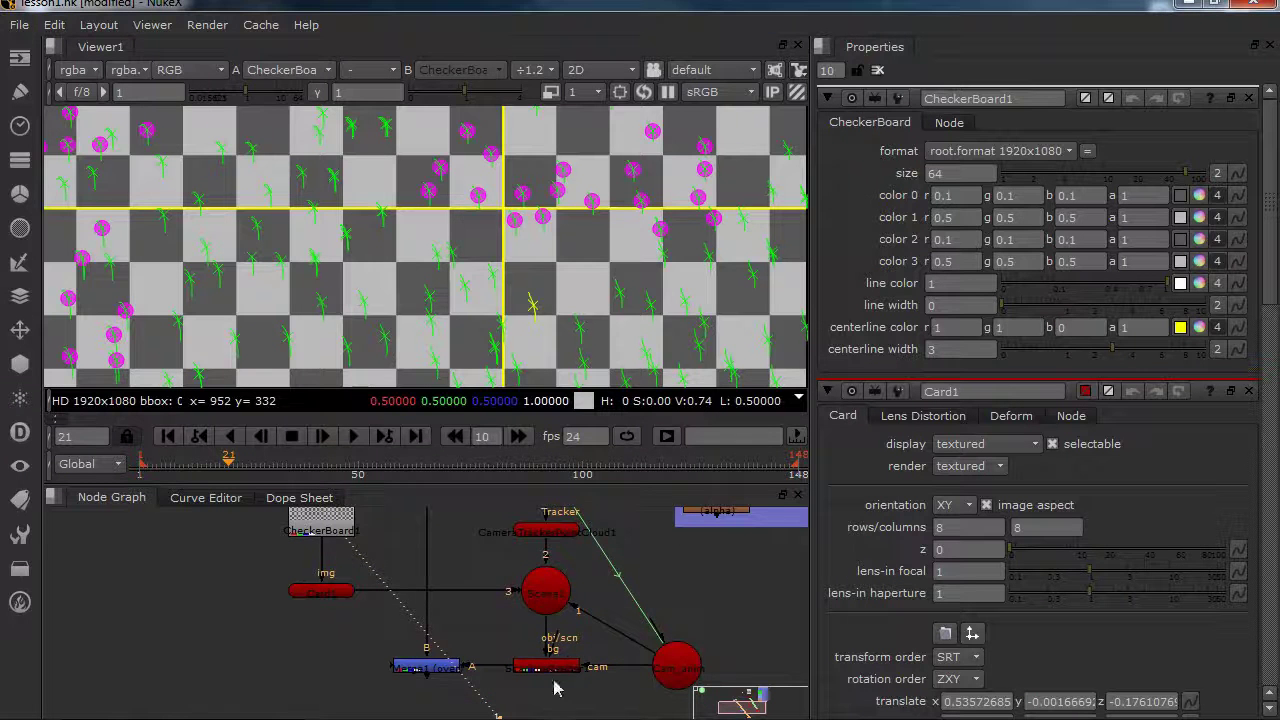
click(548, 667)
key(1)
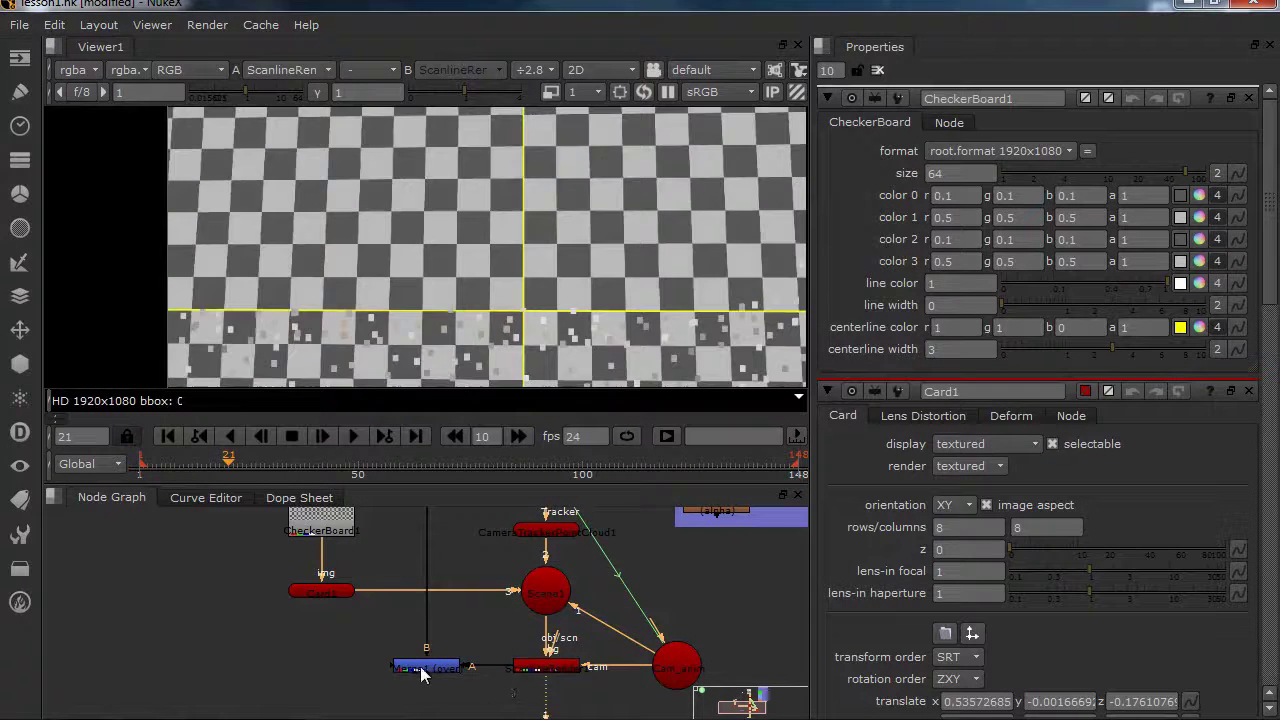
click(420, 666)
key(1)
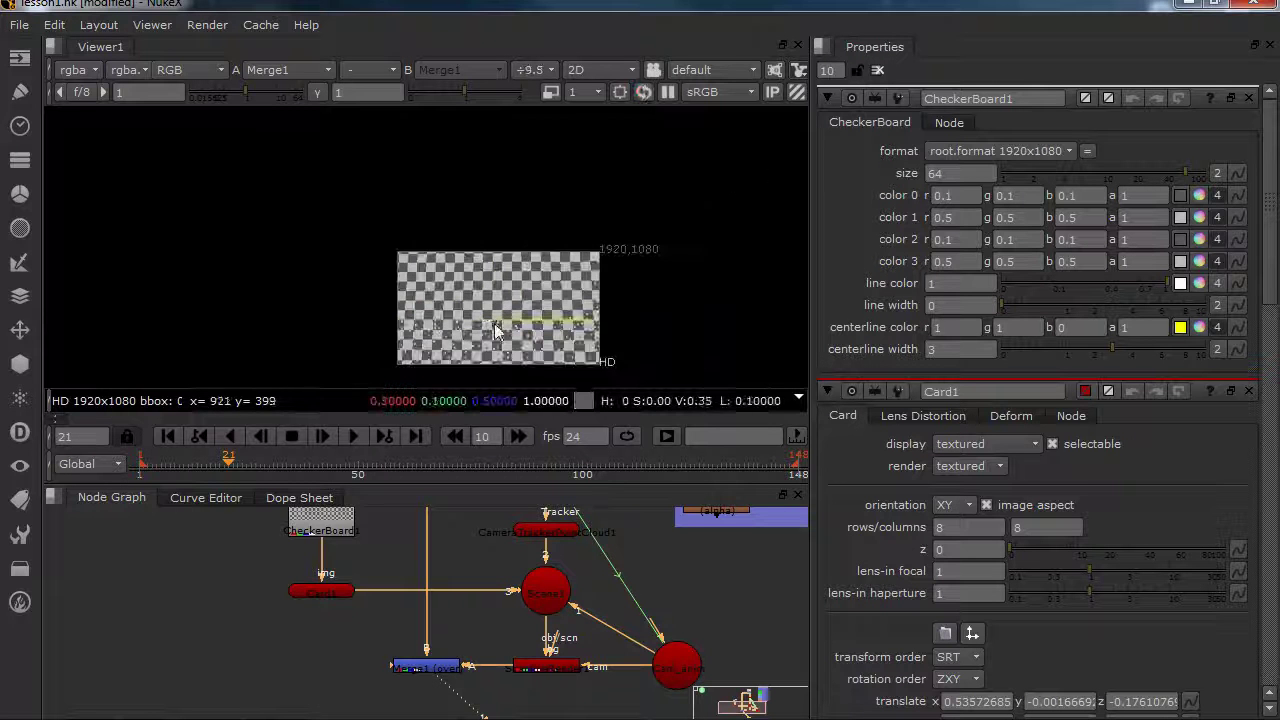
scroll(487, 304, up, 4)
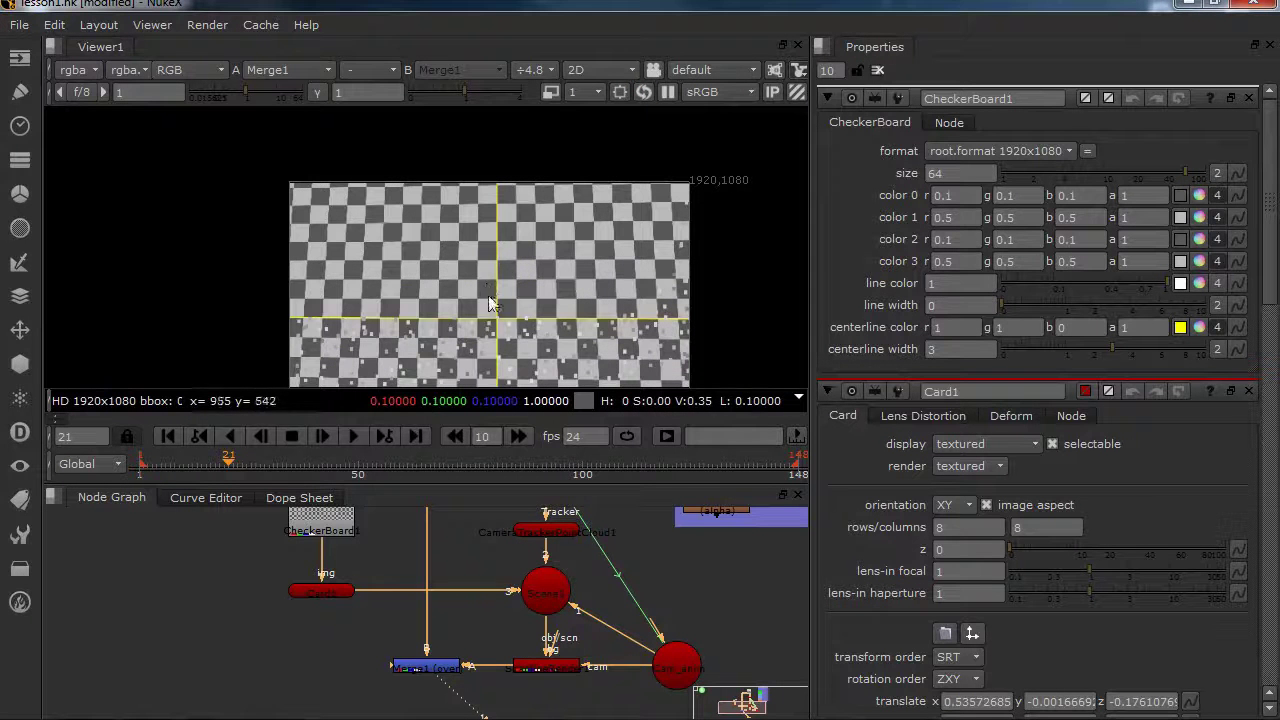
Display Scene1 in the 3D view, select Card1 and reset its rotation to the default
click(545, 594)
key(1)
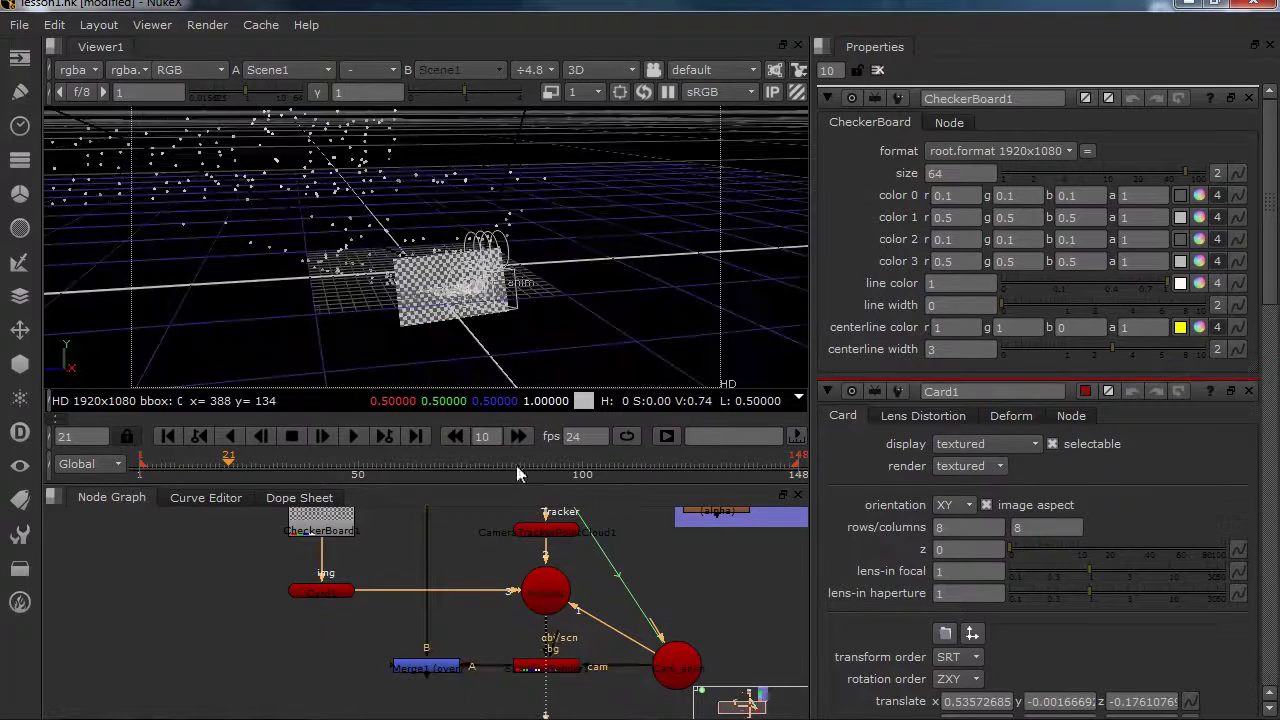
ctrl+drag(635, 218, 486, 234)
scroll(527, 264, up, 4)
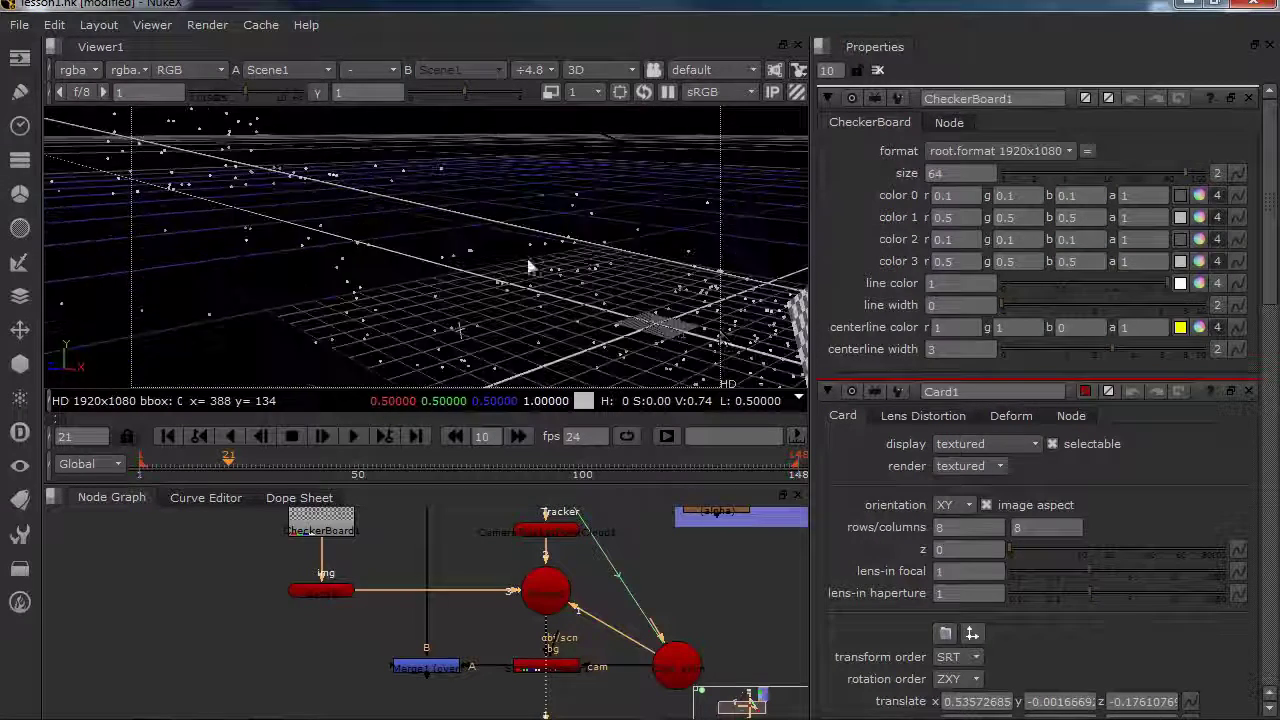
ctrl+drag(697, 337, 562, 283)
click(532, 244)
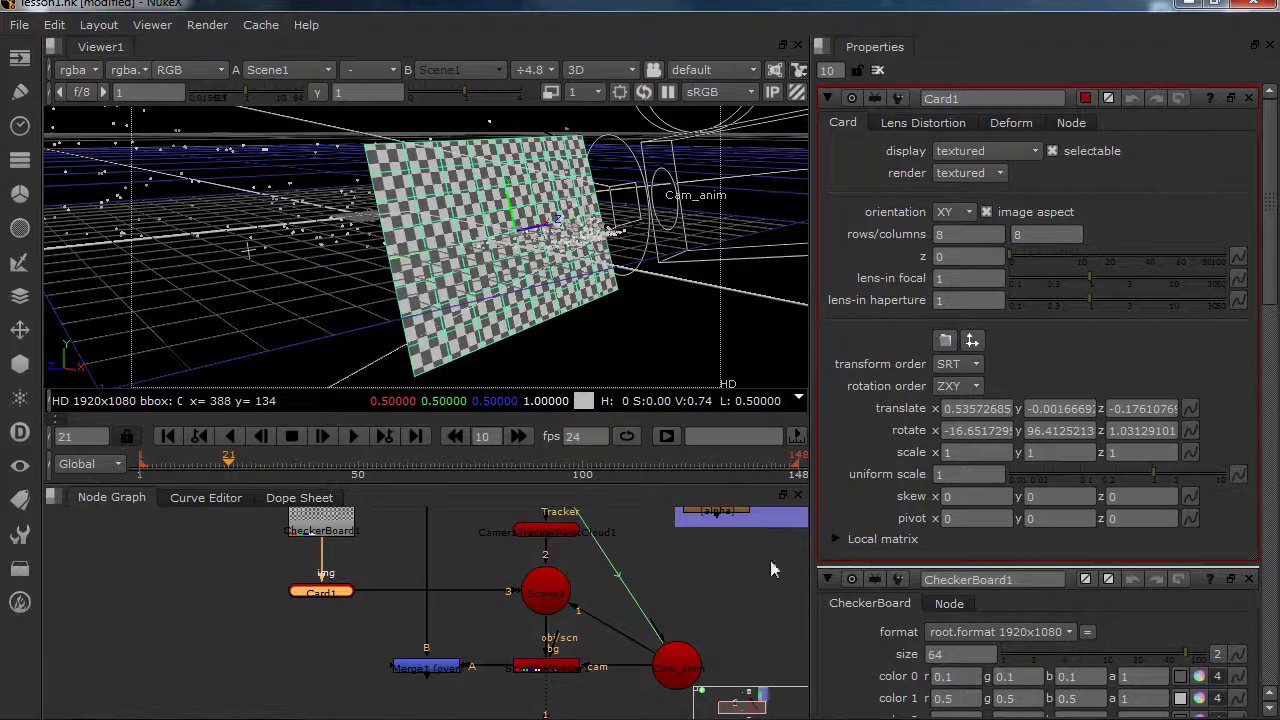
click(1190, 432)
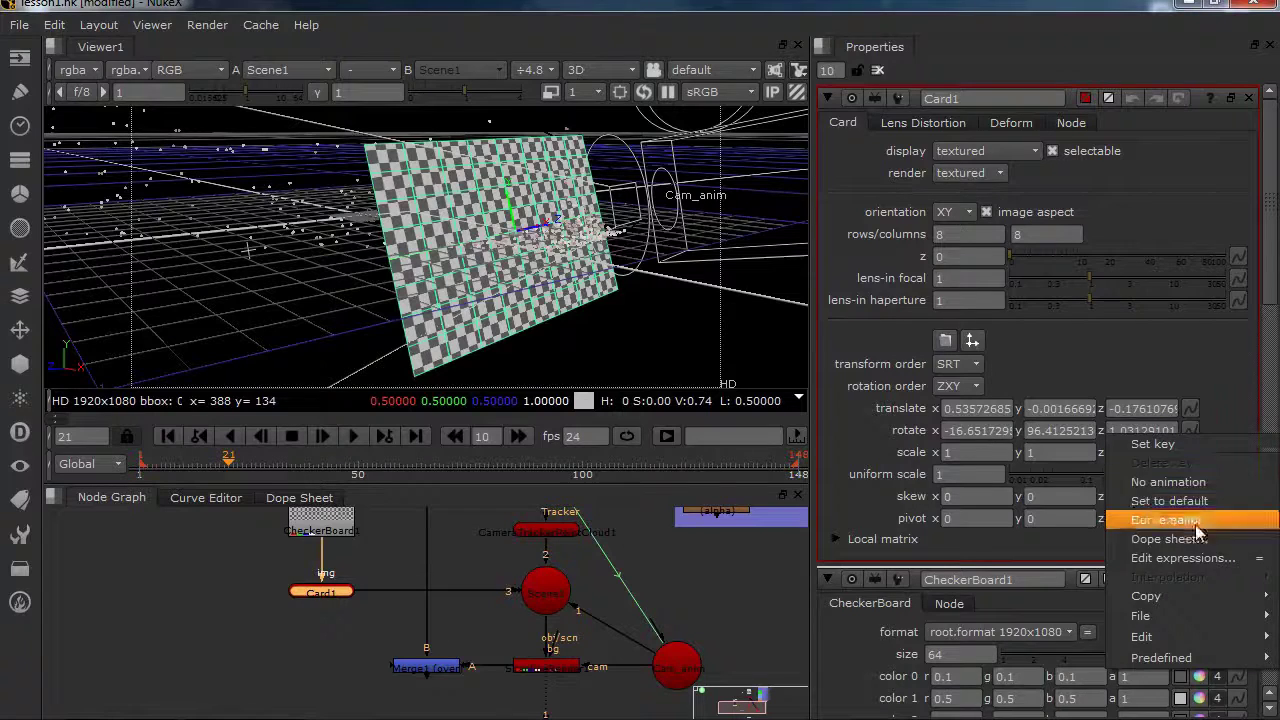
click(1190, 434)
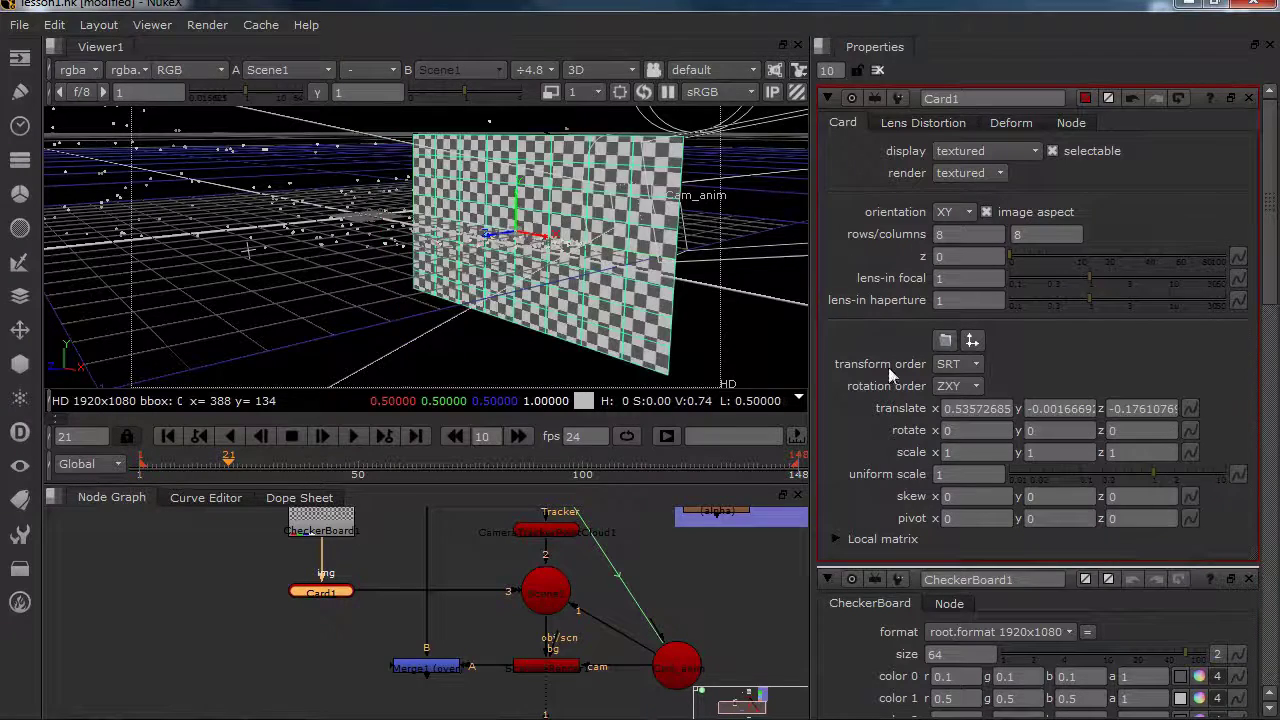
Set Card1's orientation to ZX
ctrl+drag(557, 222, 498, 258)
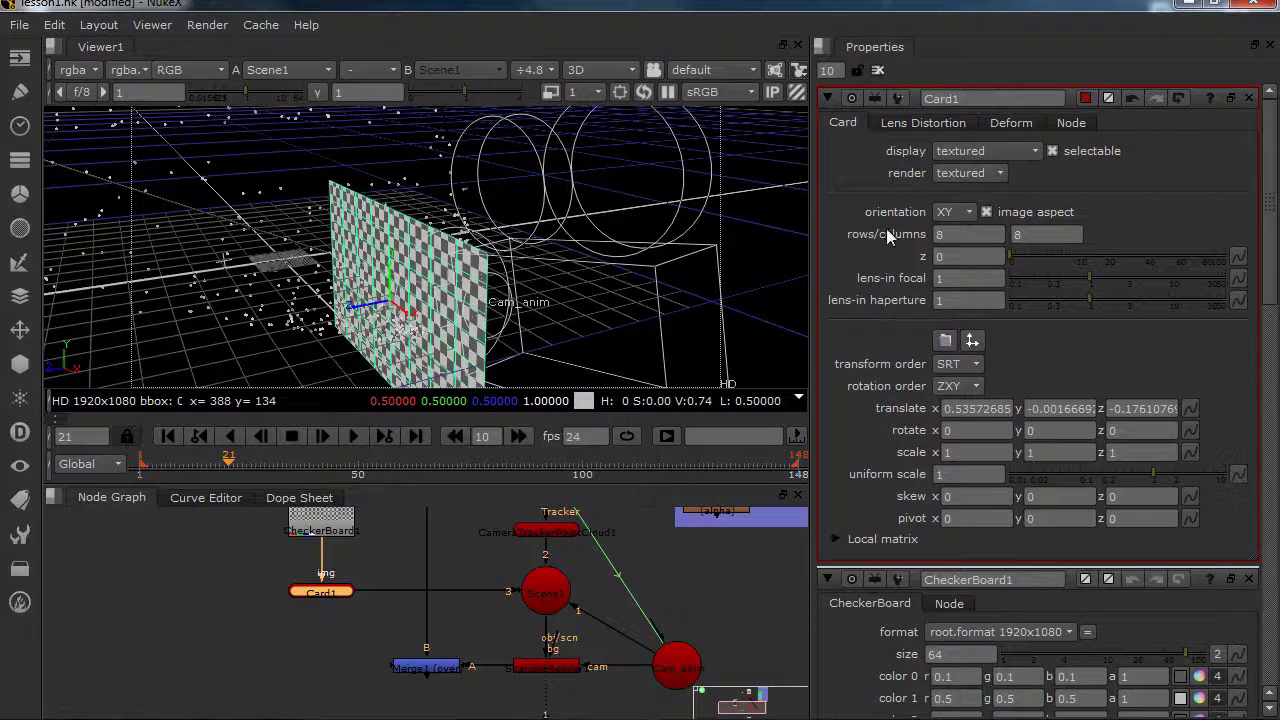
click(945, 213)
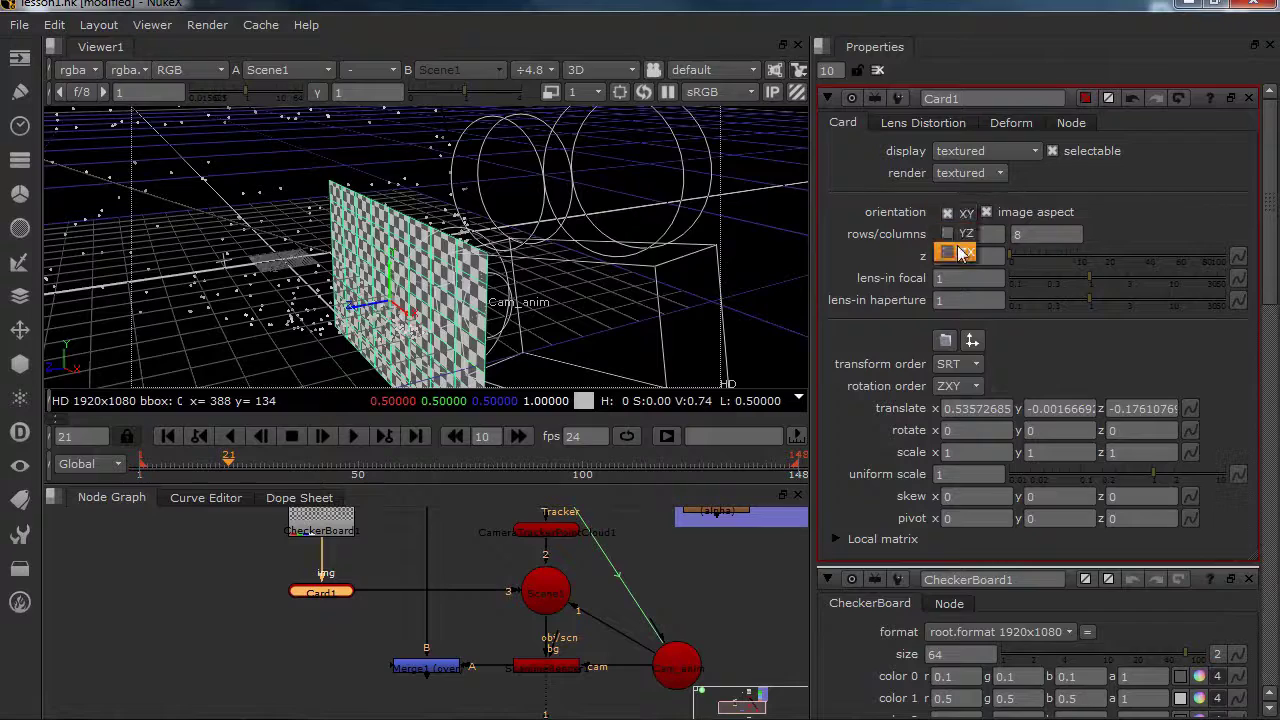
click(950, 256)
Set Card1's uniform scale to 4.2 and move the card along X to about -1.28
alt+right_drag(520, 330, 447, 322)
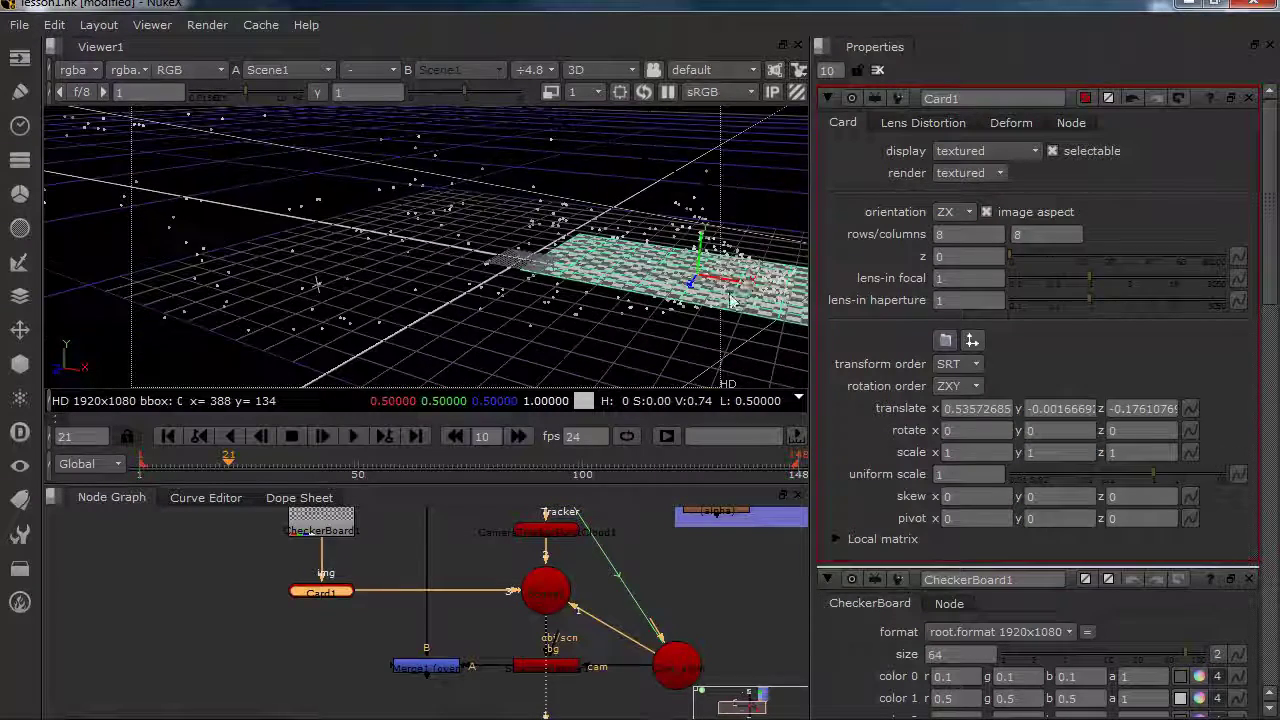
drag(742, 284, 665, 263)
alt+right_drag(662, 268, 522, 343)
alt+middle_drag(522, 343, 264, 257)
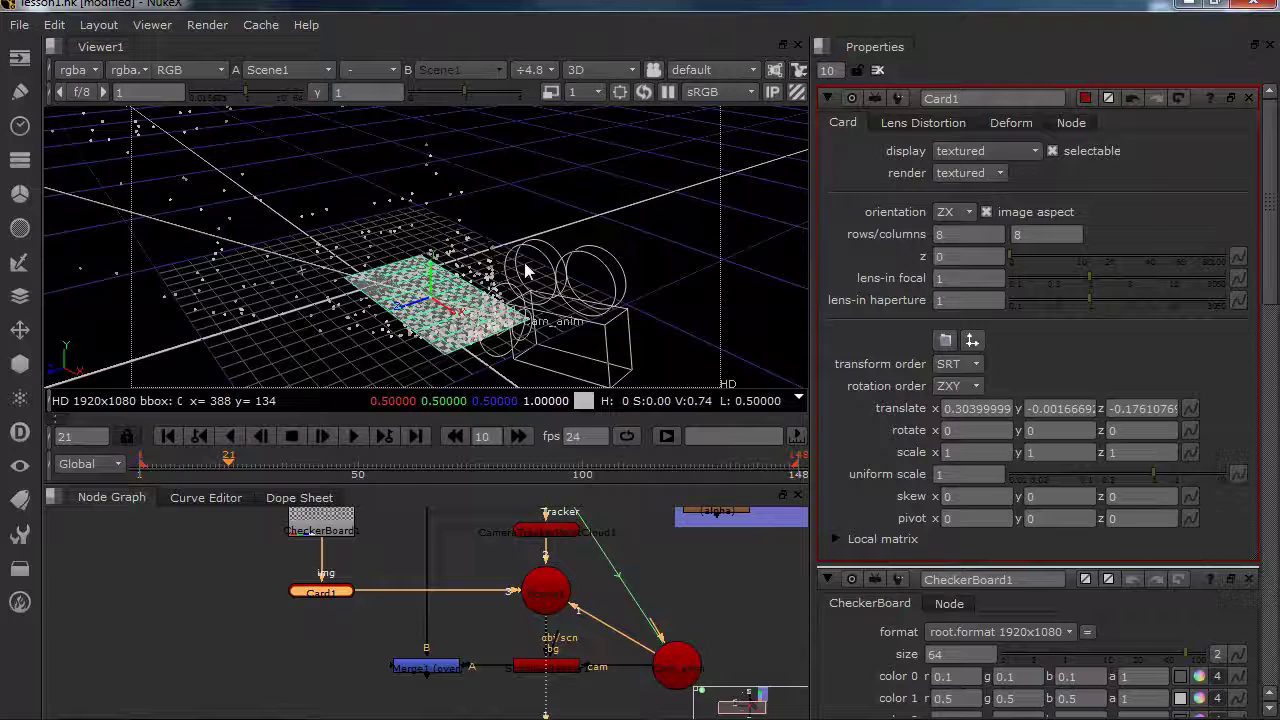
alt+middle_drag(524, 270, 190, 215)
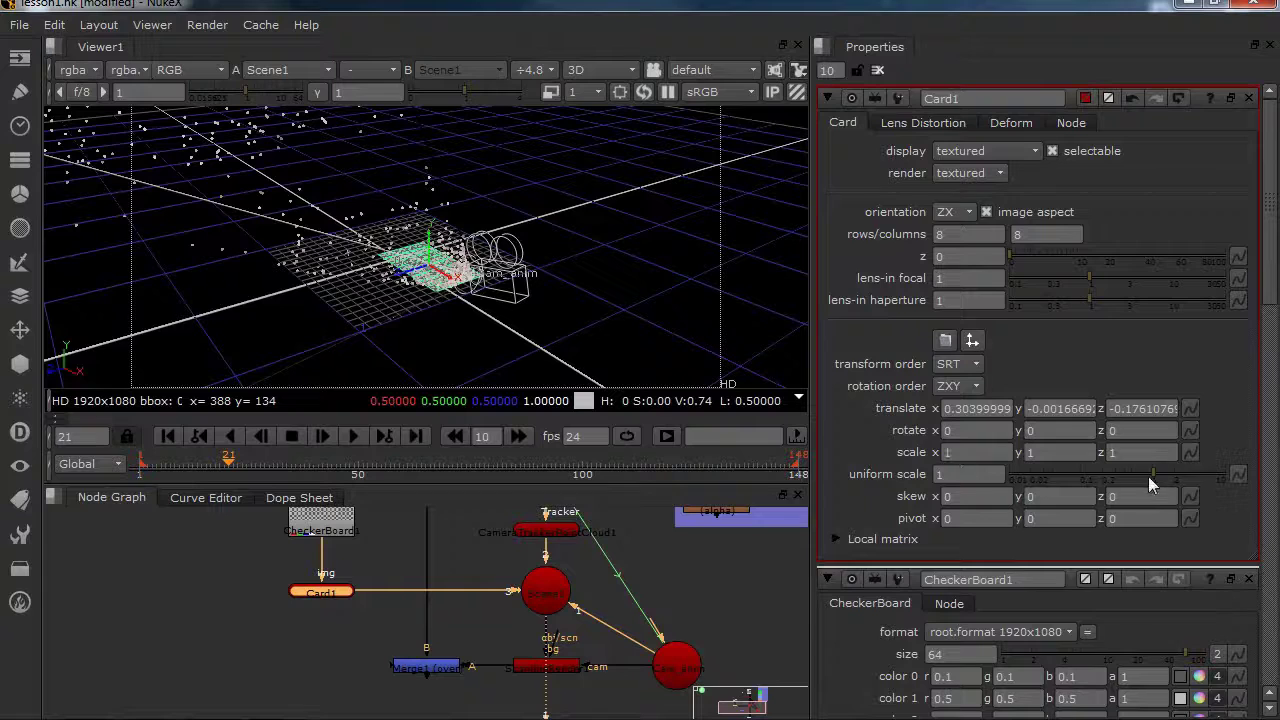
drag(1157, 476, 1198, 476)
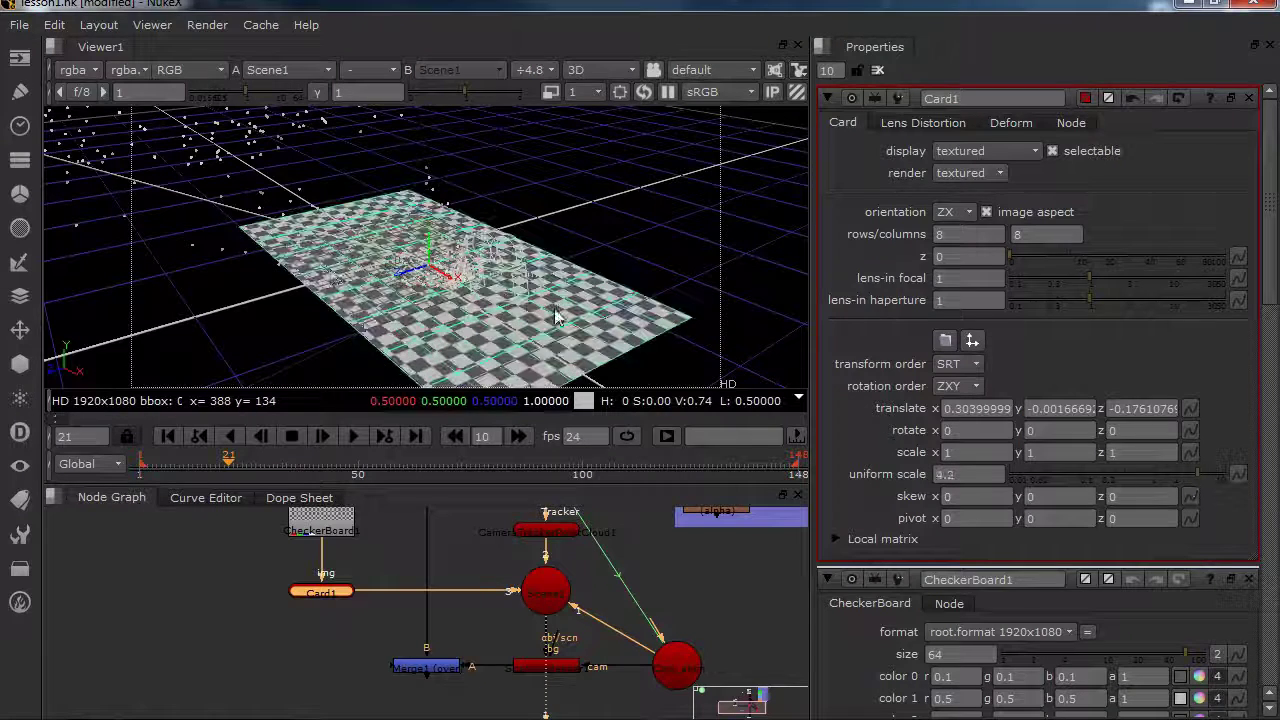
drag(447, 281, 254, 130)
Set Card1's scale to 1.8 in Z and 1.3 in X, and move it along X to -1.87
ctrl+drag(342, 238, 455, 243)
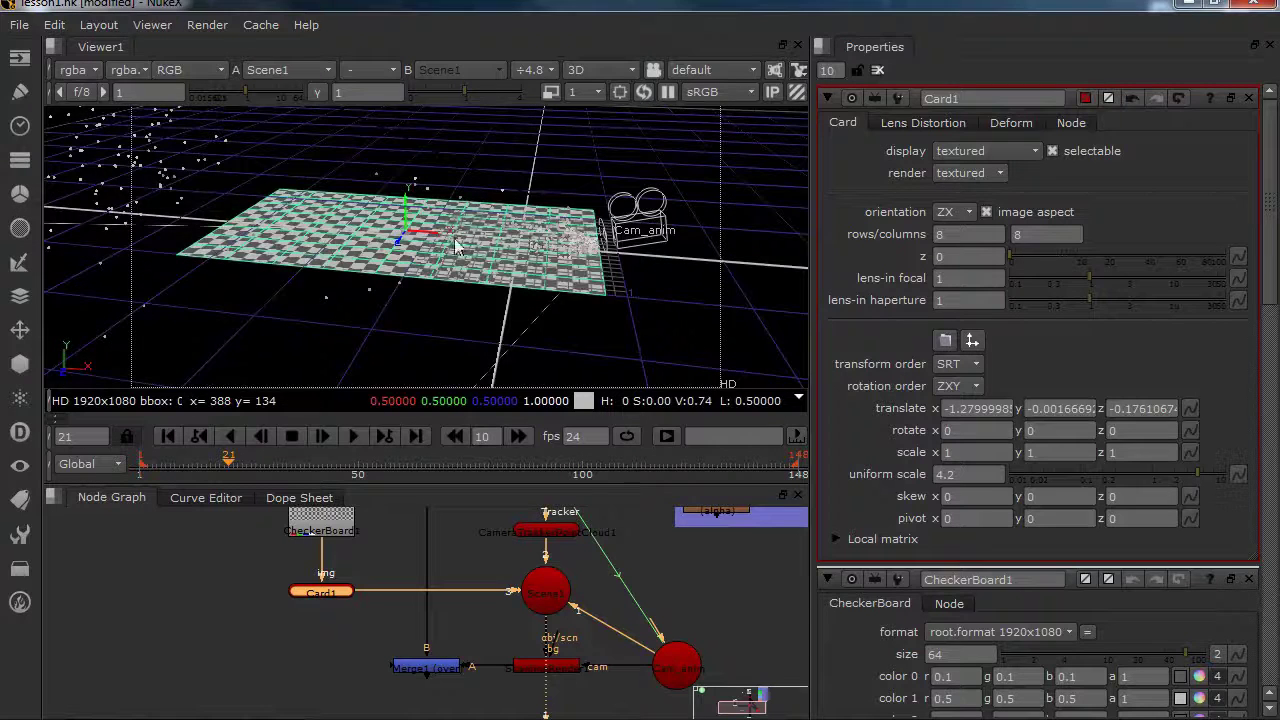
ctrl+drag(536, 351, 464, 361)
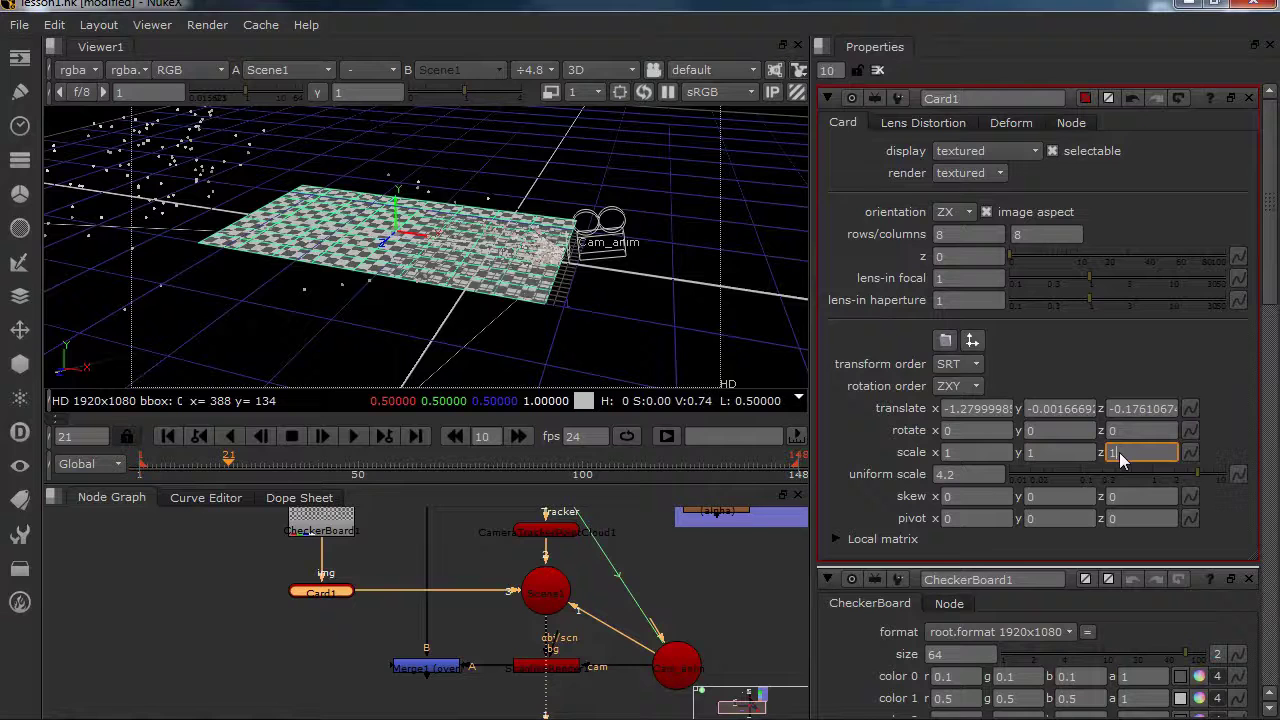
scroll(1119, 452, up, 8)
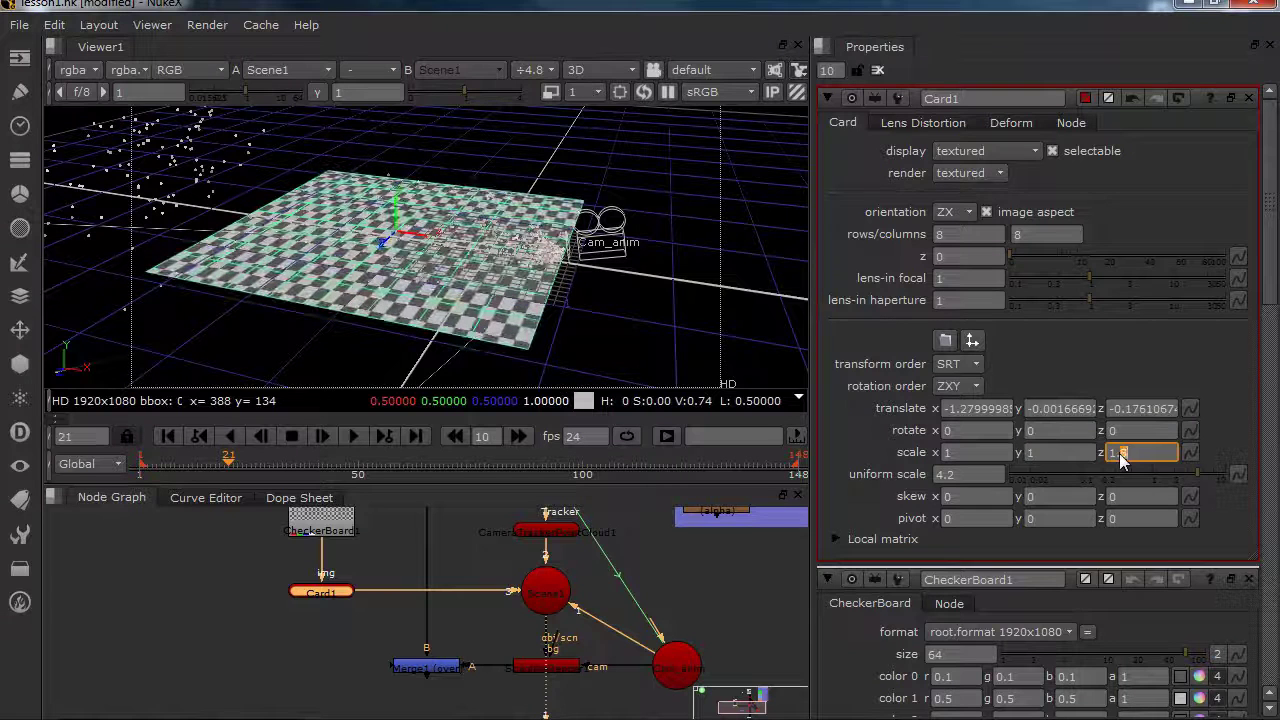
click(964, 454)
scroll(964, 454, up, 3)
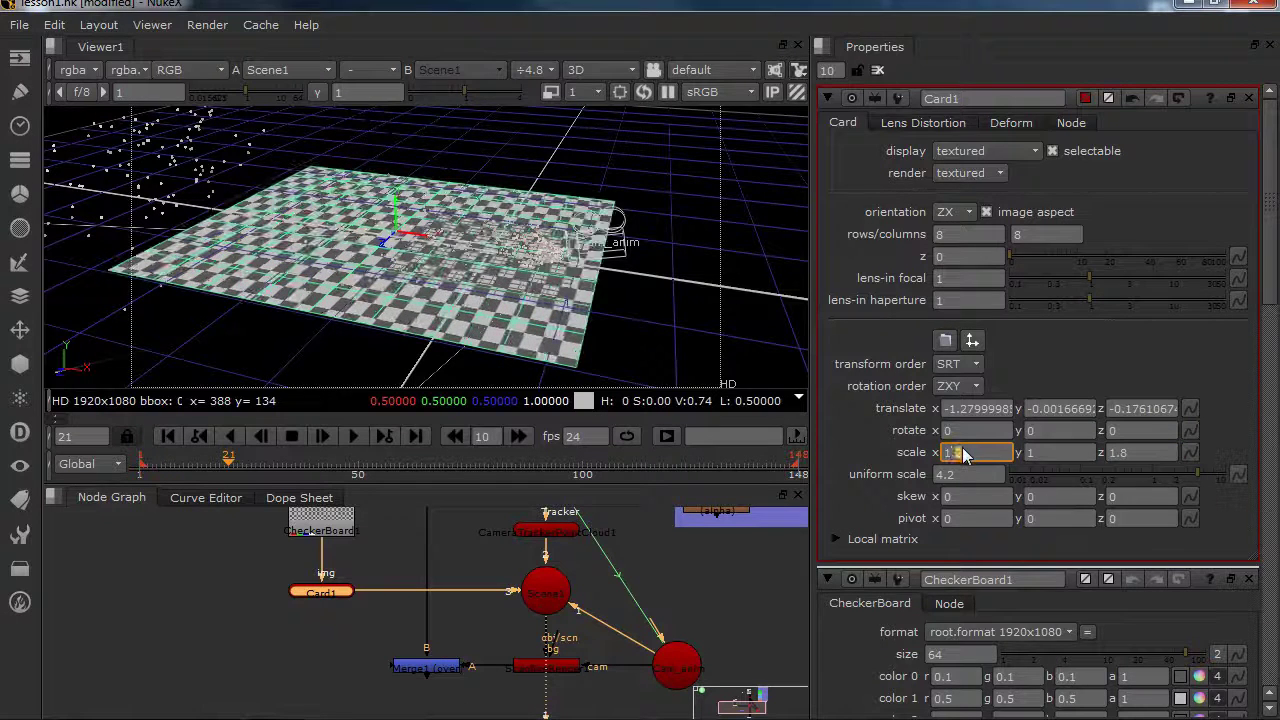
drag(419, 235, 376, 230)
ctrl+drag(228, 233, 262, 295)
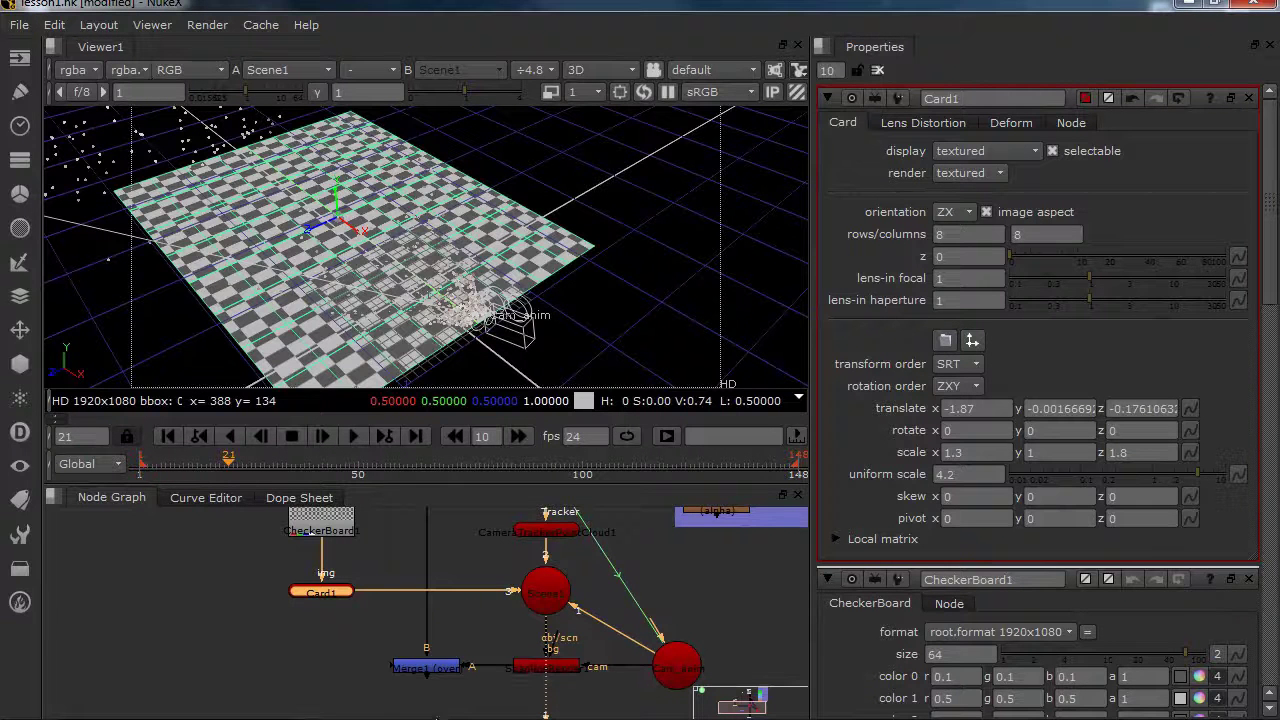
Rename Card1 as ground_plane_ref and deselect it
double_click(953, 97)
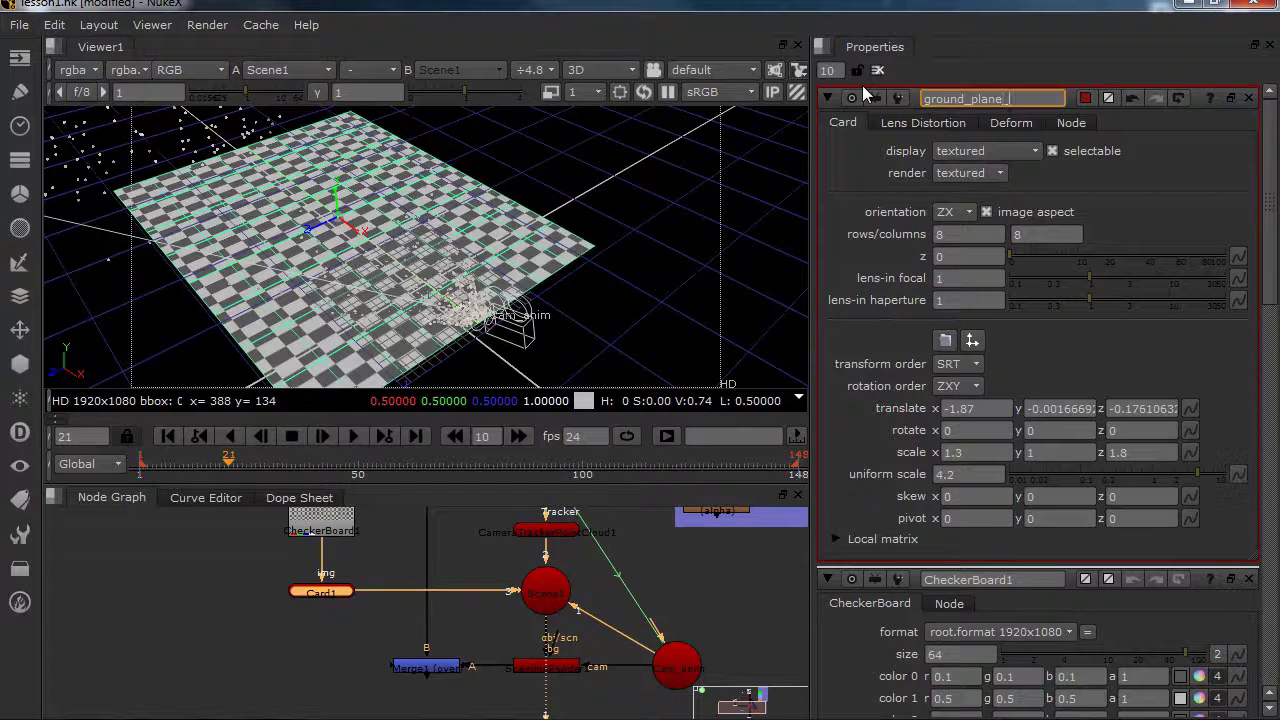
key(Return)
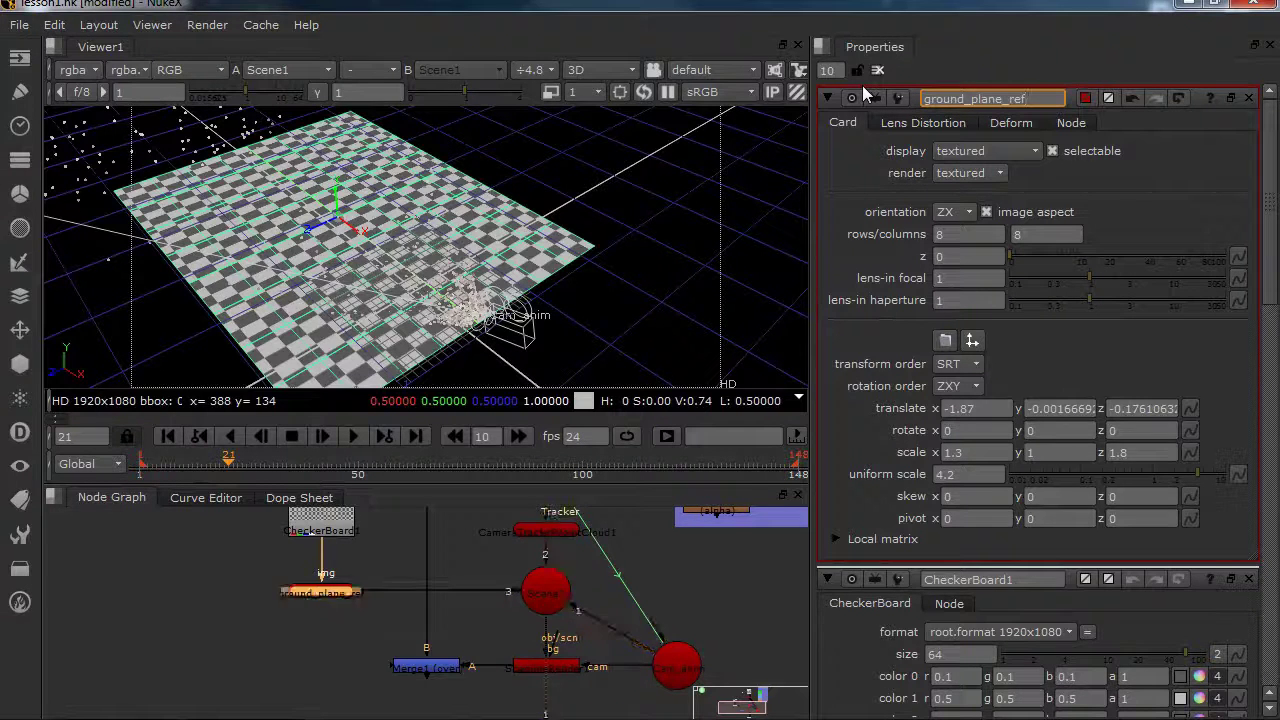
click(377, 611)
Display the ScanlineRender1 output in the viewer and switch to the 2D view to inspect the ground plane
middle_drag(491, 630, 417, 597)
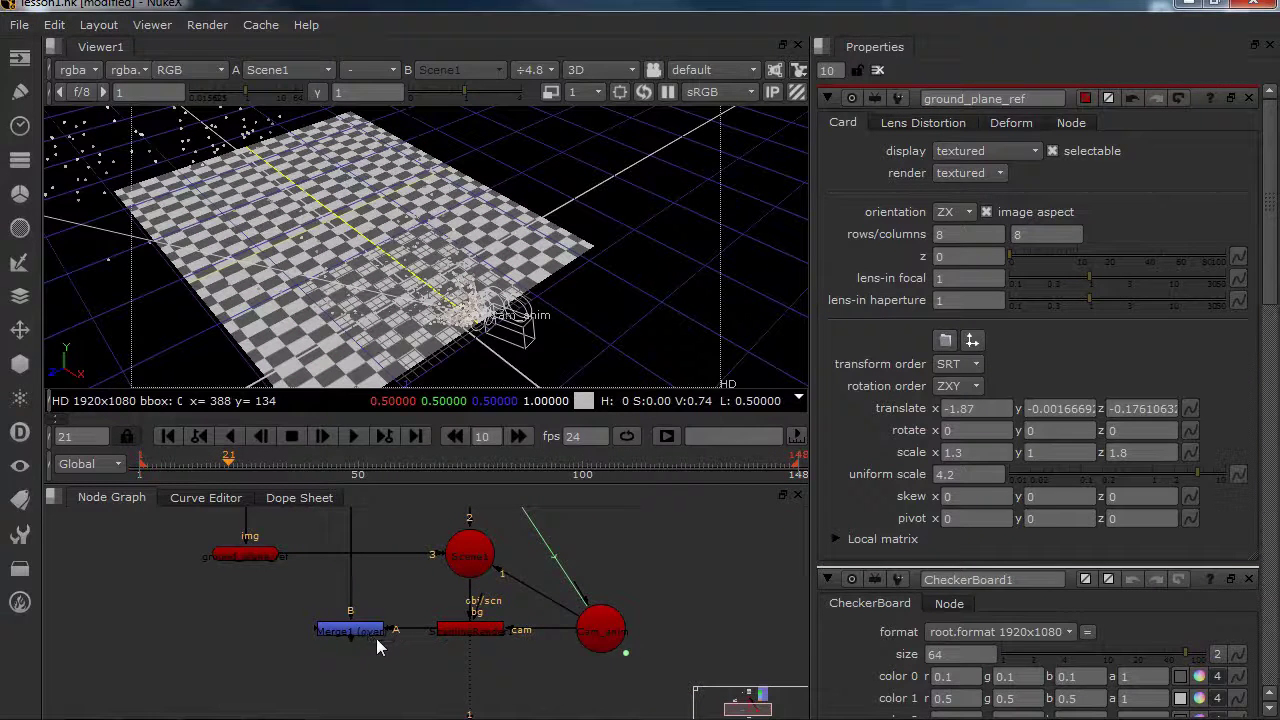
click(459, 629)
key(1)
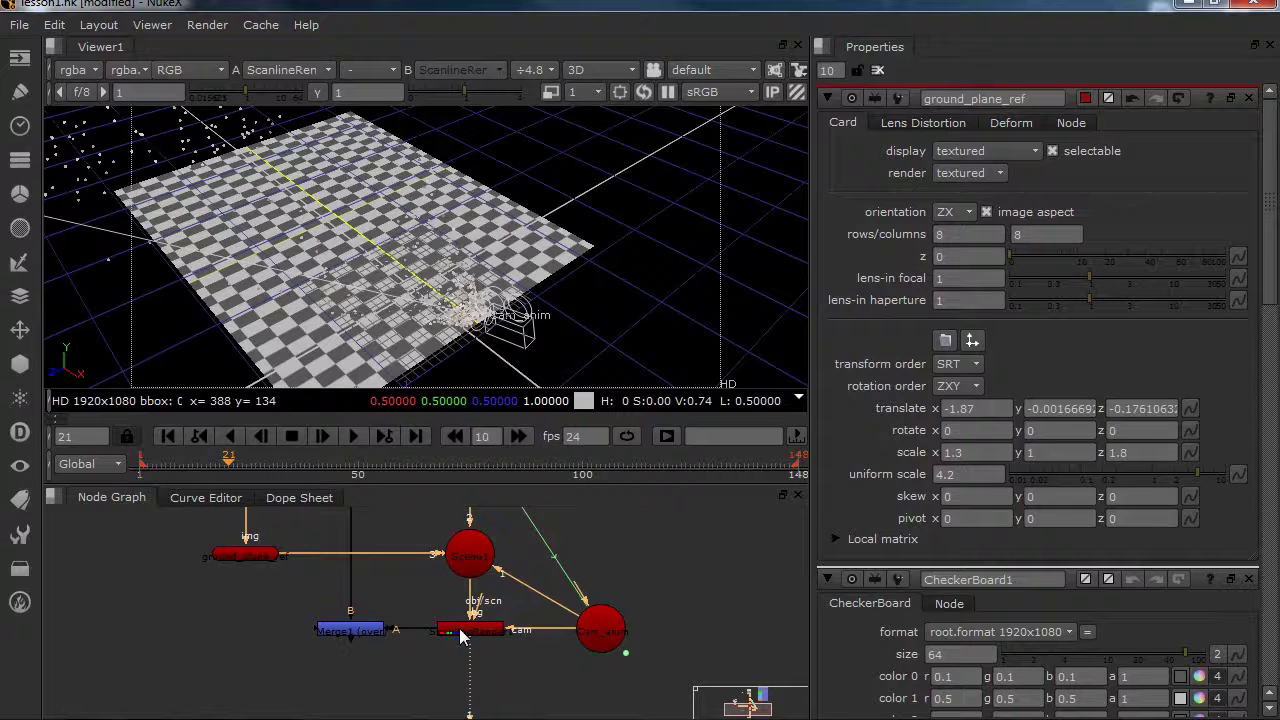
click(508, 298)
key(Tab)
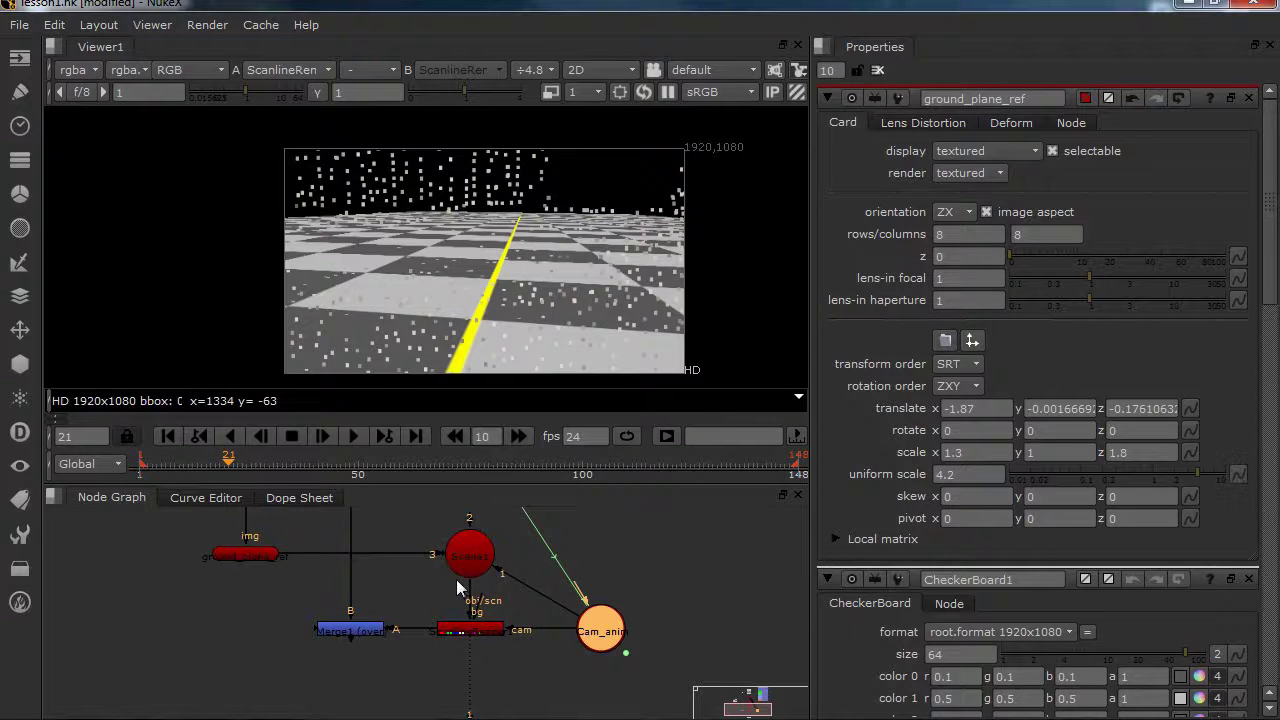
Disable the CameraTrackerPointCloud1 node
middle_drag(456, 579, 455, 626)
click(473, 549)
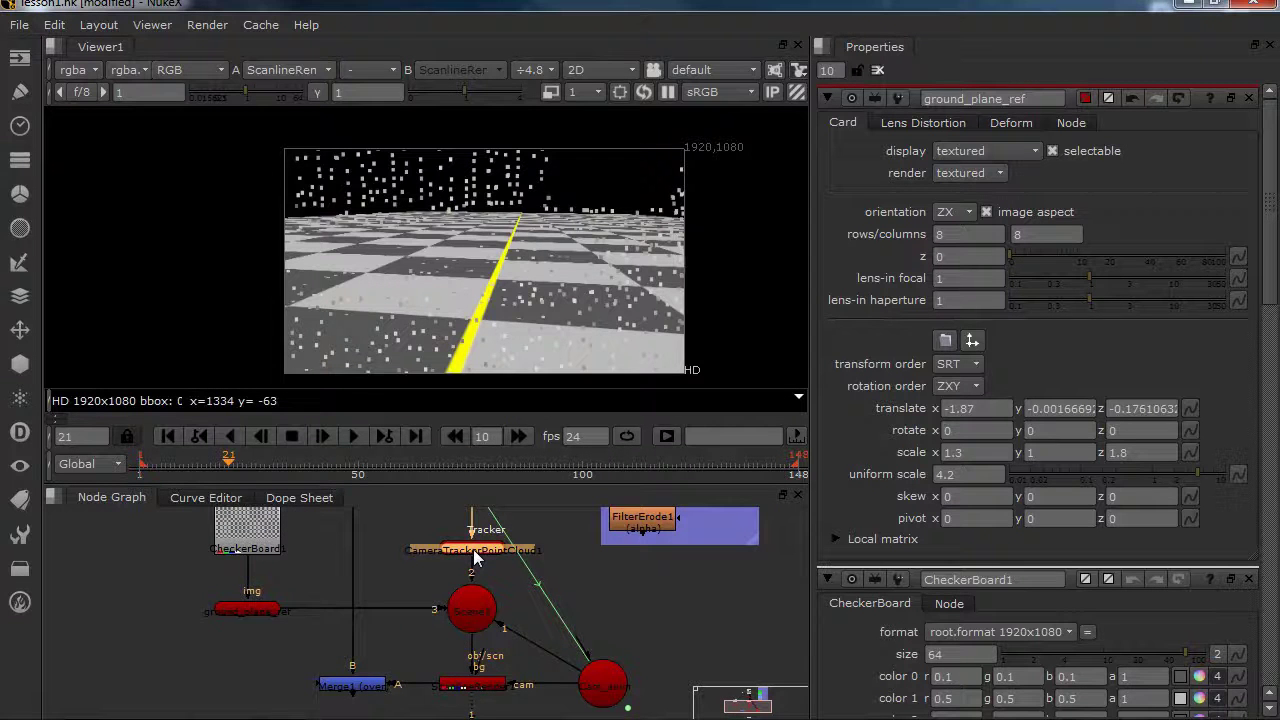
key(d)
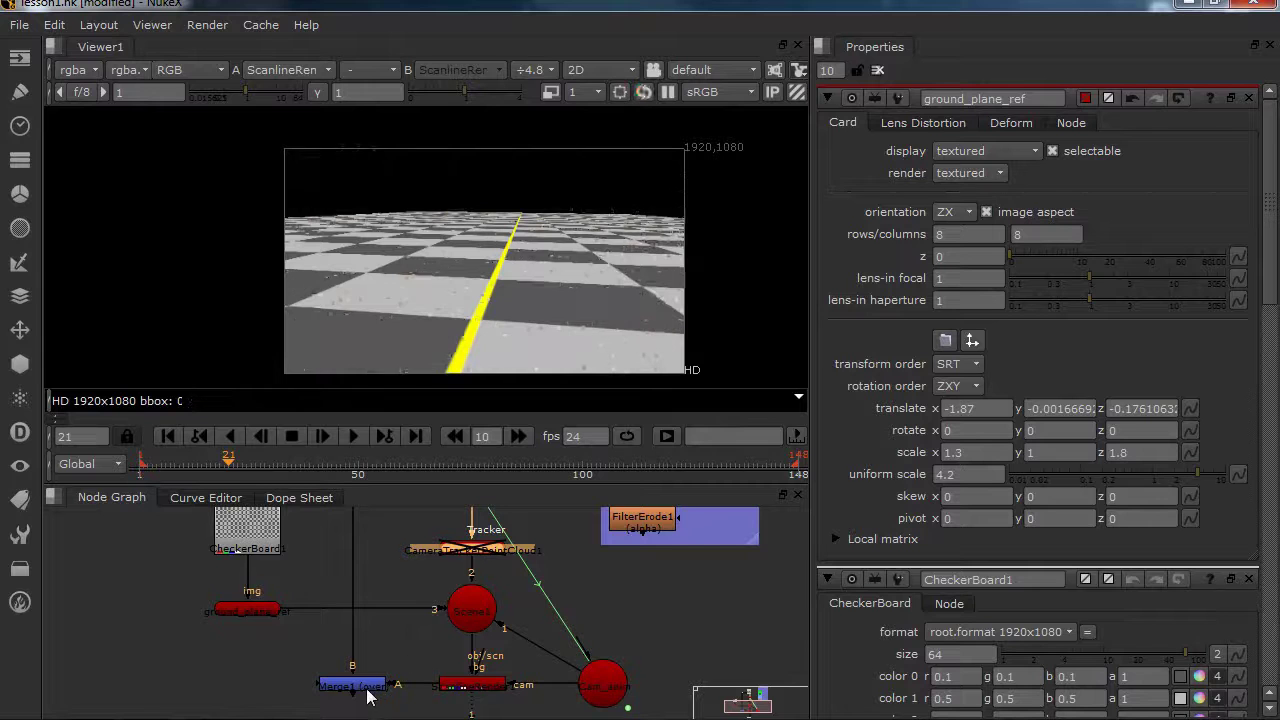
Display Merge1 and scrub through the shot to frame 145 to check how the checkerboard plane follows the footage
click(366, 689)
key(1)
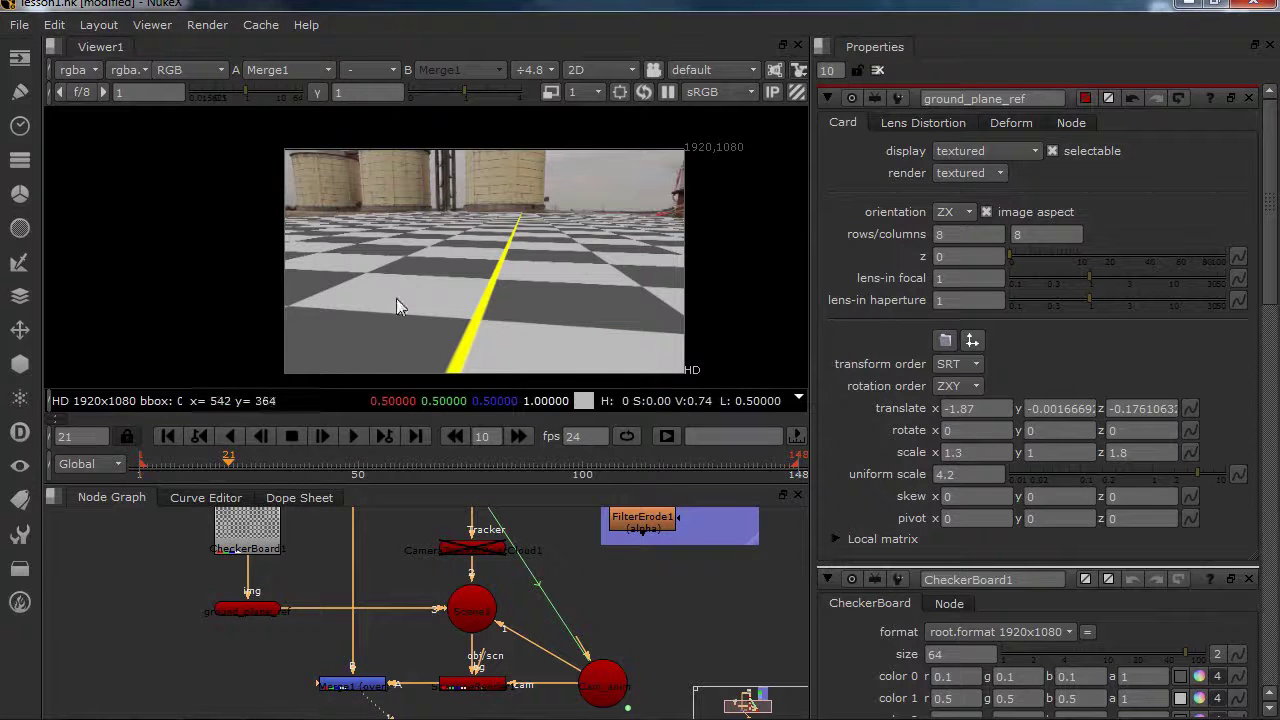
middle_drag(396, 298, 354, 288)
click(165, 462)
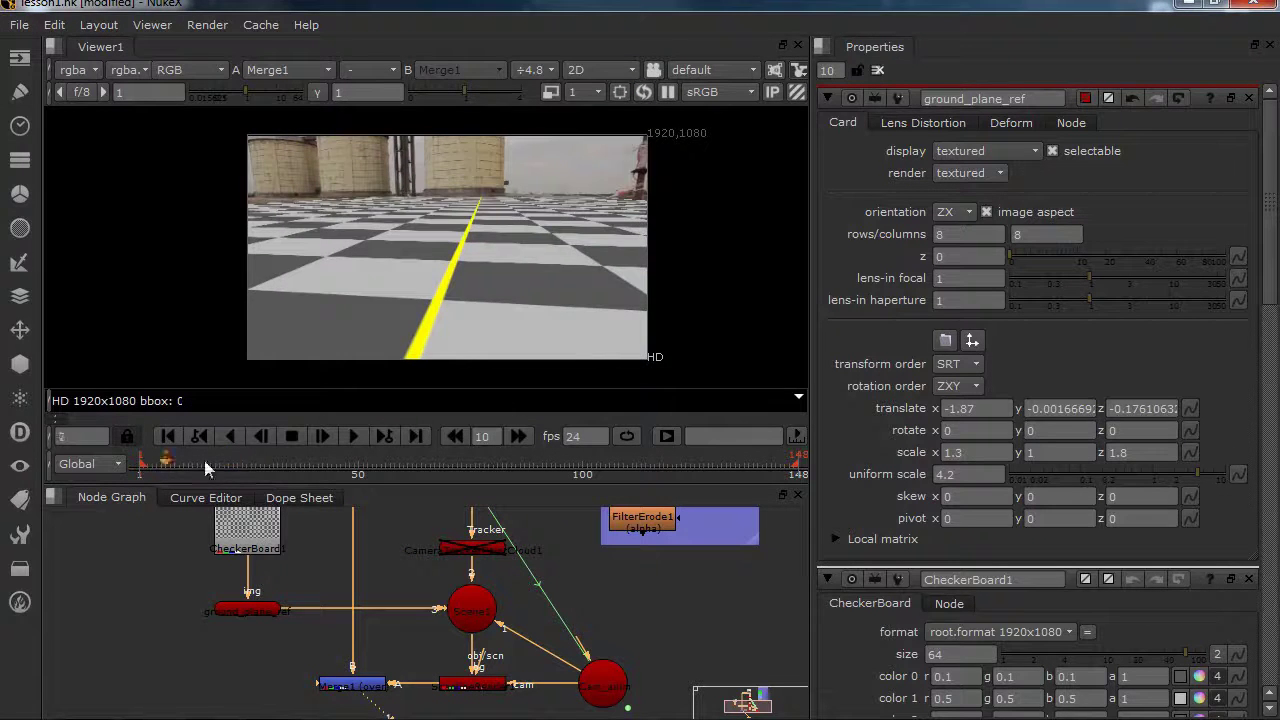
drag(204, 460, 472, 467)
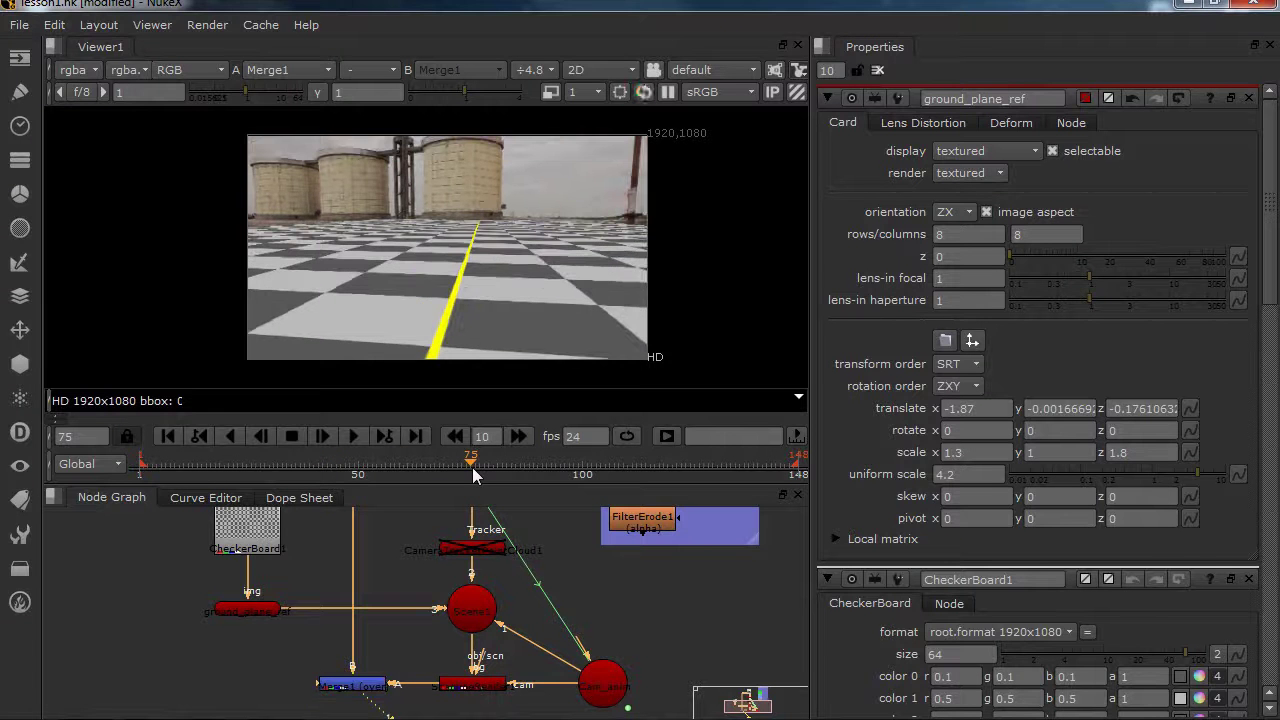
drag(645, 476, 757, 477)
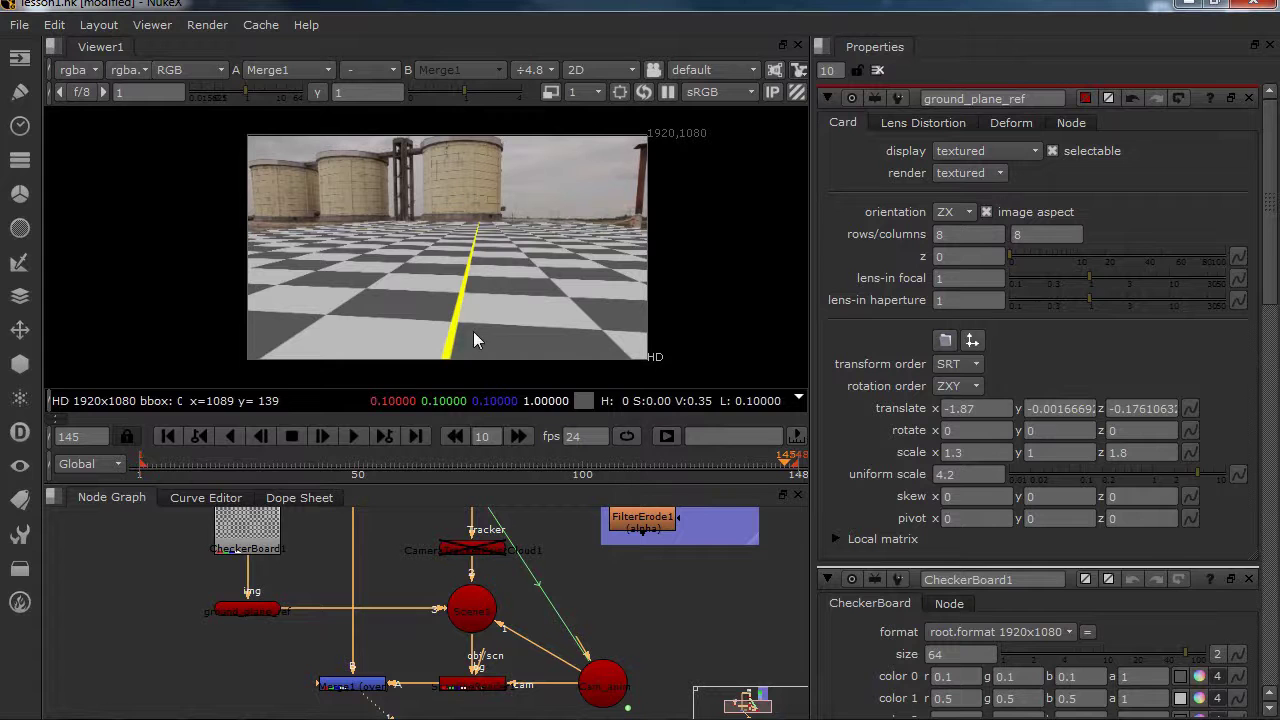
Set Merge1's operation to plus
middle_drag(456, 330, 455, 309)
double_click(350, 686)
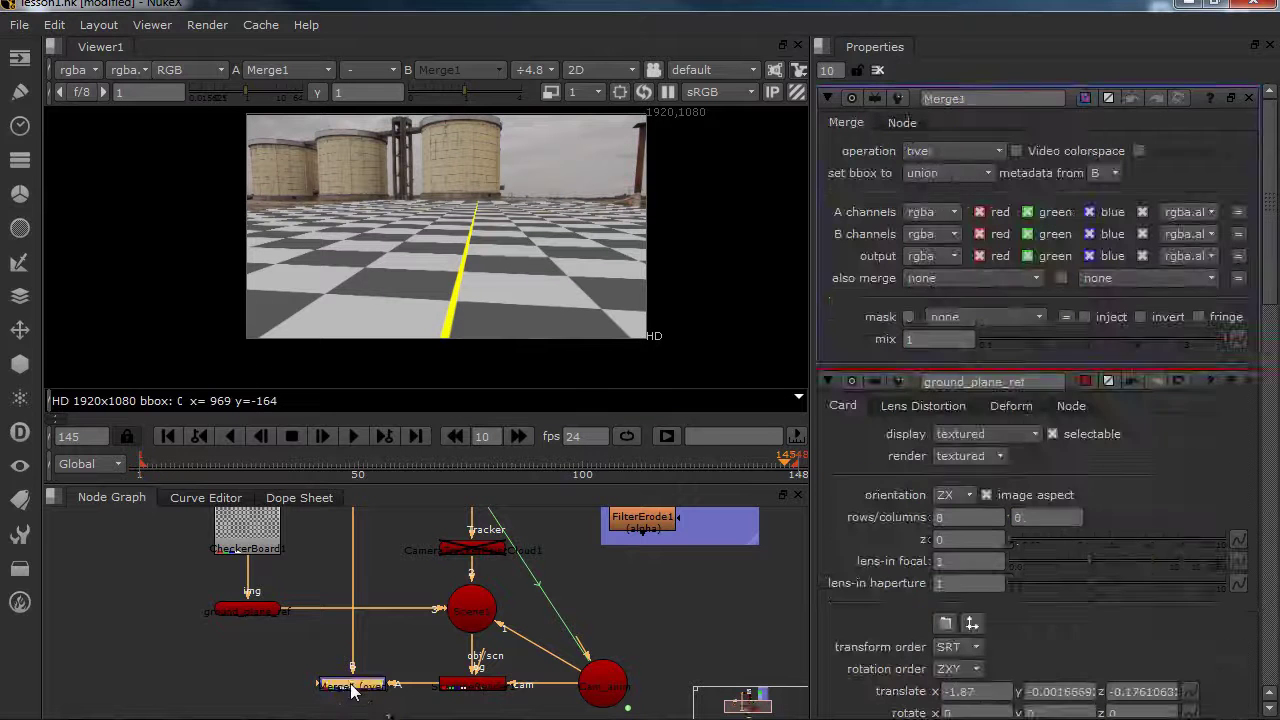
click(946, 151)
click(960, 464)
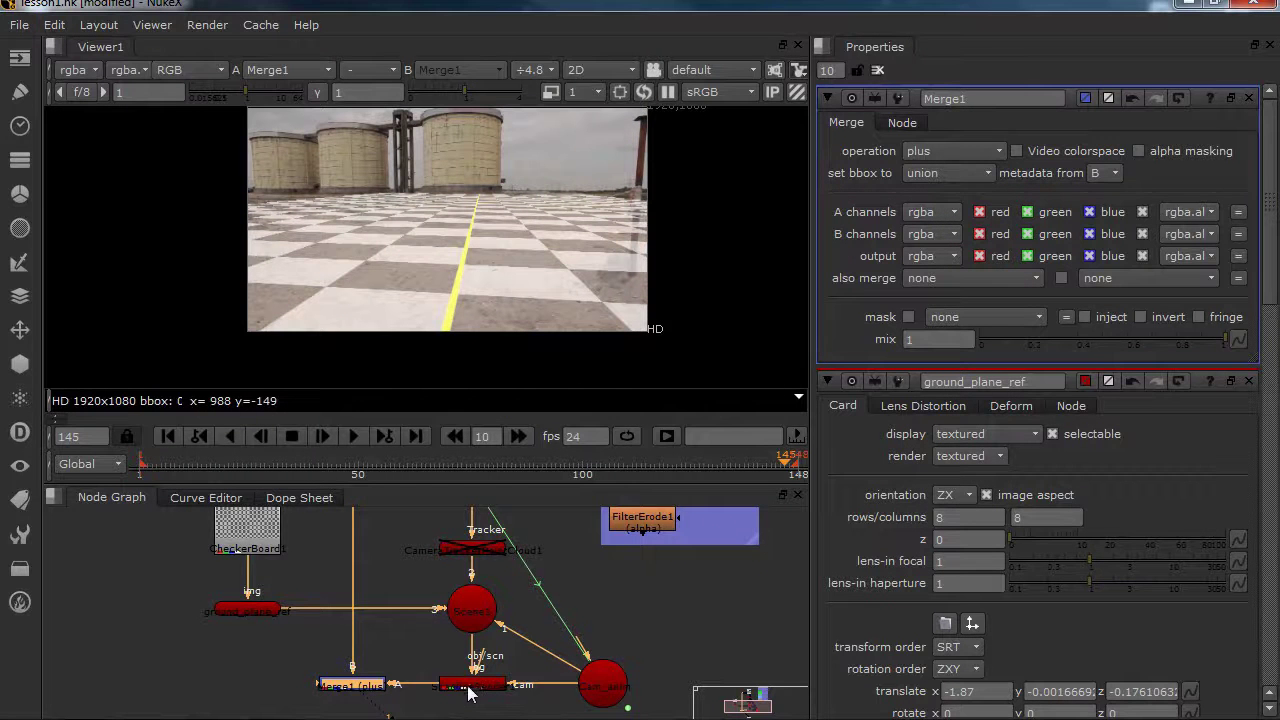
Add a Grade node between ScanlineRender1 and Merge1's A input and name it Grade_visible
middle_drag(454, 711, 453, 666)
key(g)
mouse_move(451, 668)
mouse_down()
mouse_move(421, 637)
mouse_move(426, 655)
mouse_move(470, 673)
mouse_up()
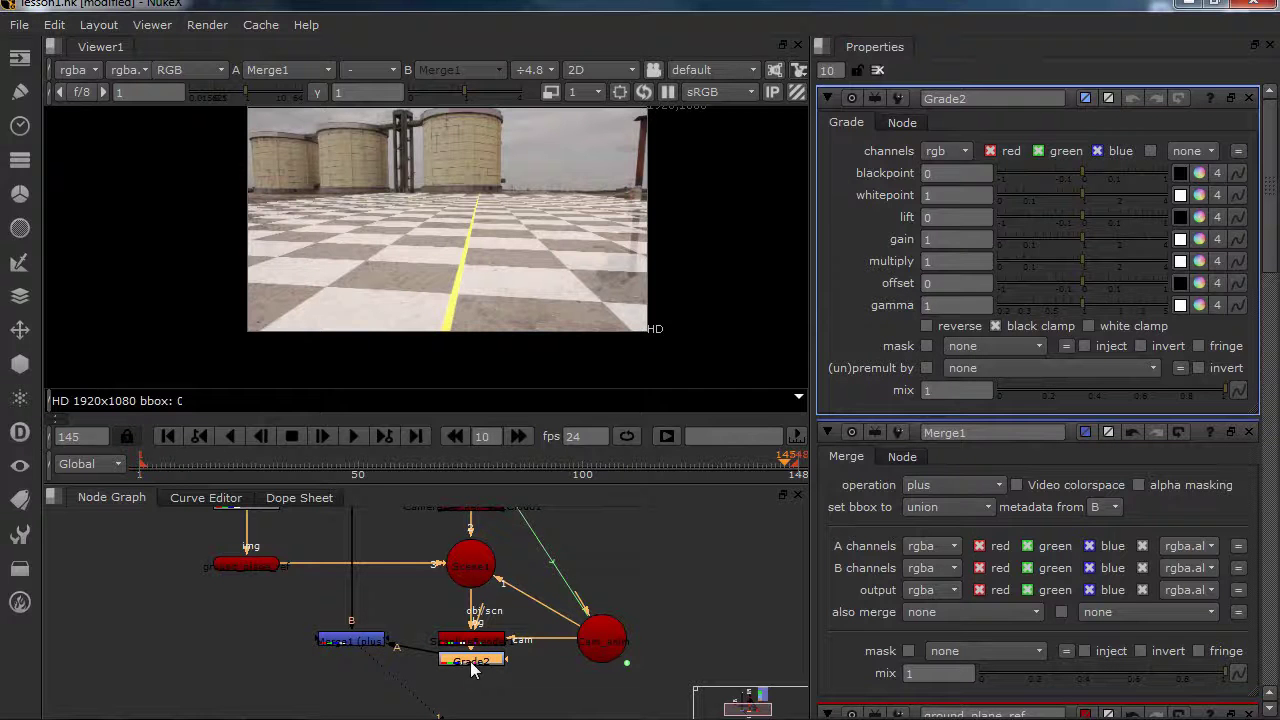
key(BackSpace)
text(_visible)
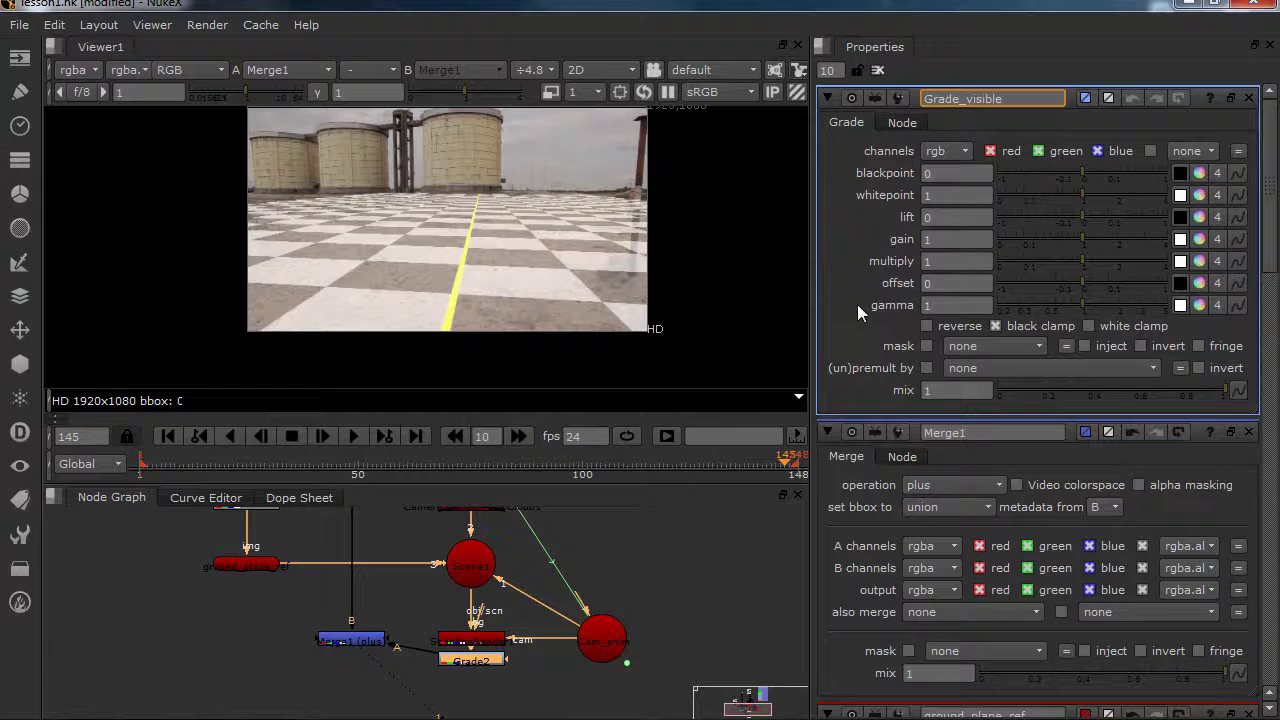
key(Return)
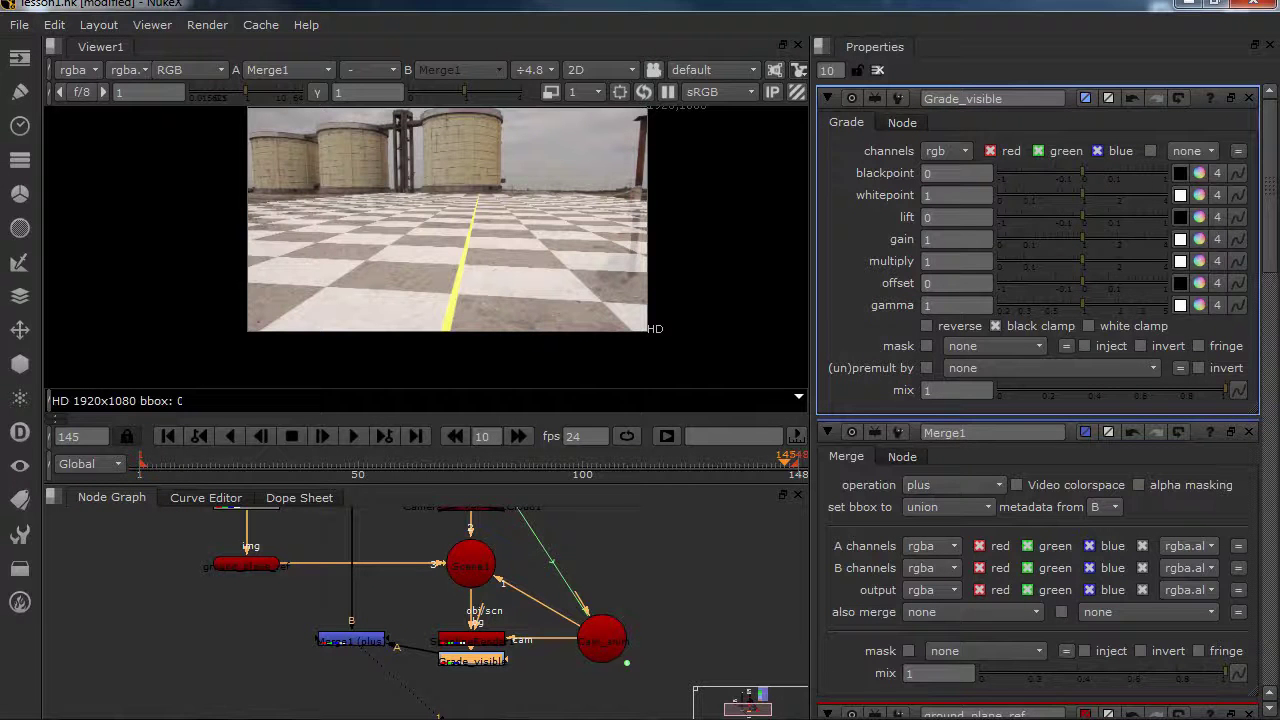
Give the Grade_visible node a violet tile colour with a hue of about 0.74 and full saturation and value
click(1085, 98)
drag(1005, 232, 1022, 144)
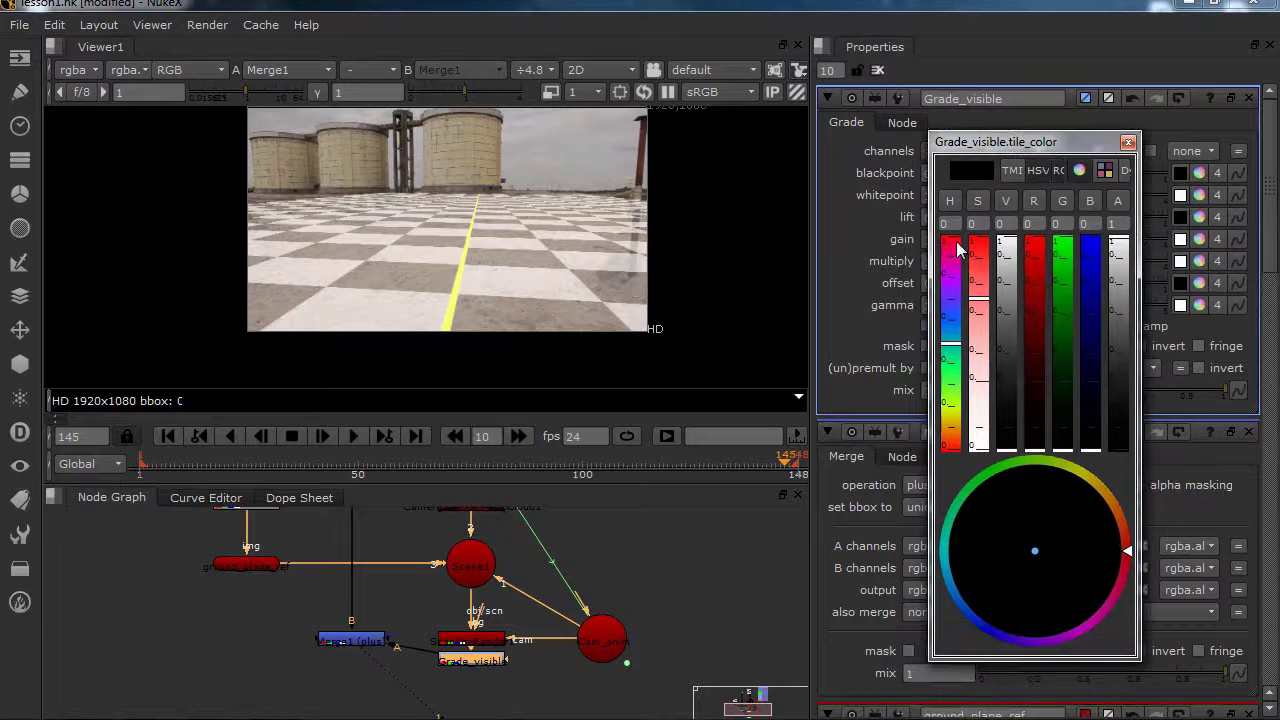
drag(950, 345, 1004, 234)
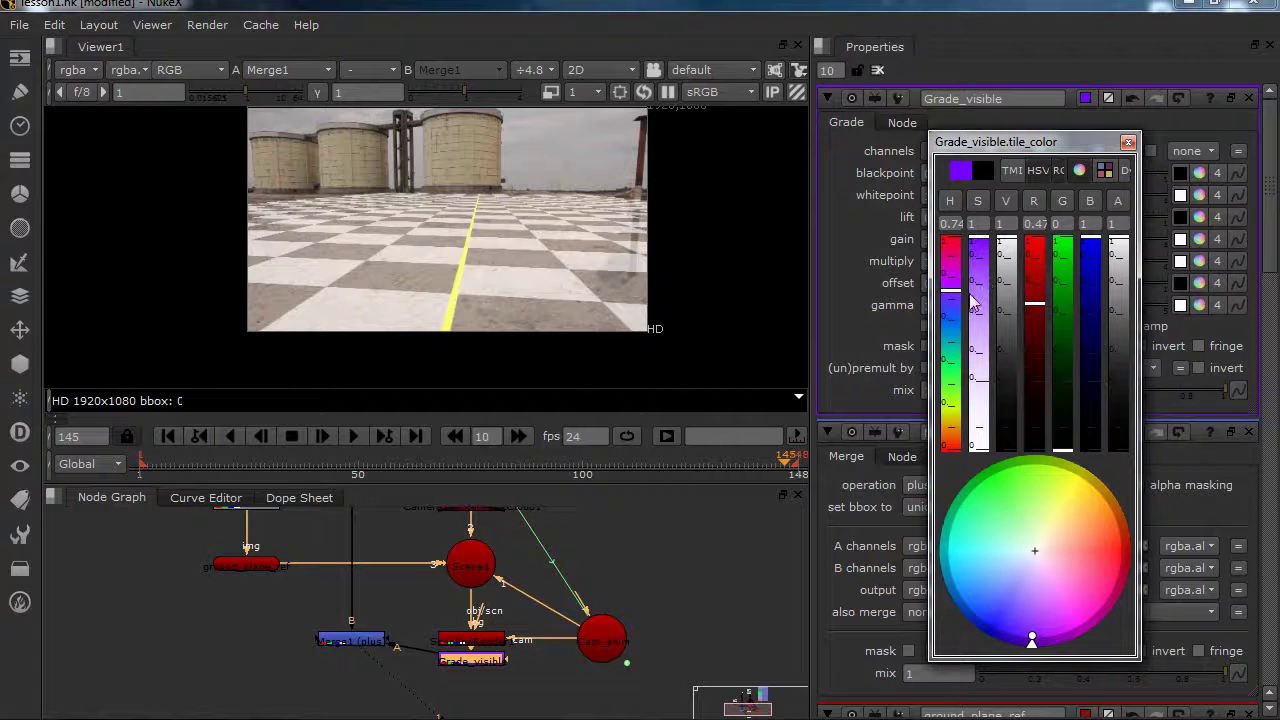
click(1128, 142)
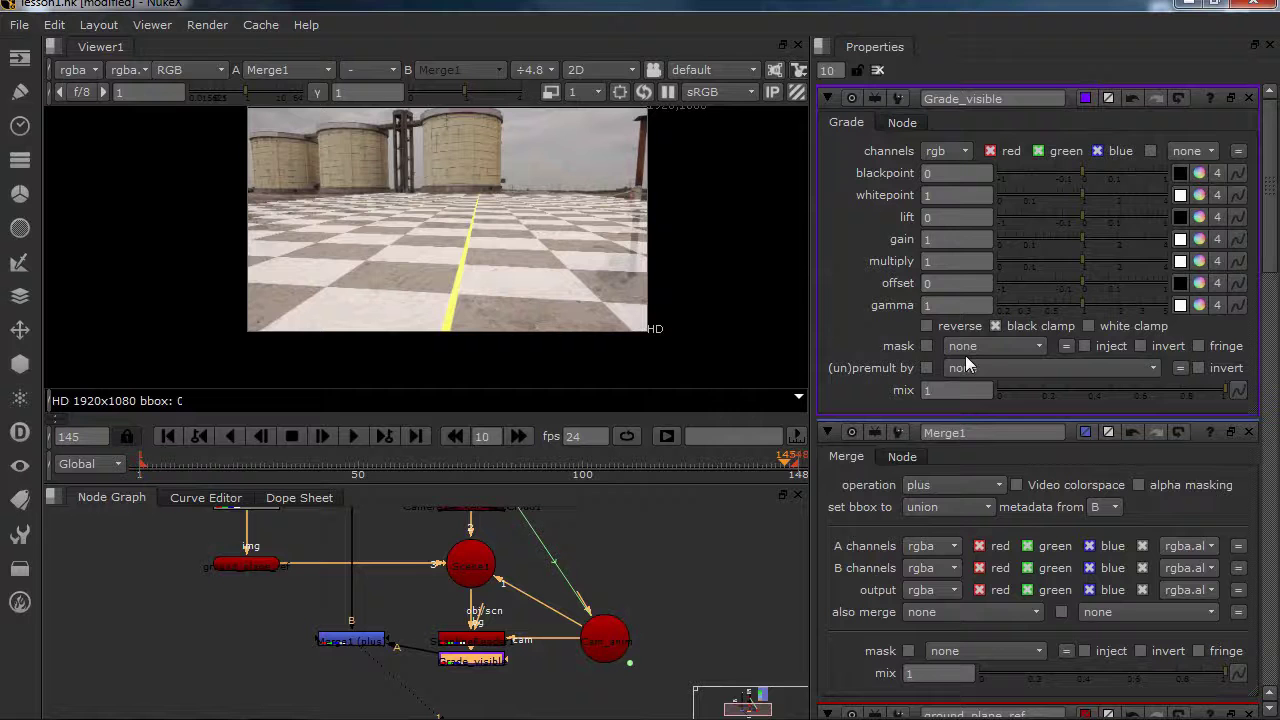
Set Grade_visible's gamma to 0.49 and multiply to 1.7, and inspect the checkerboard contrast against the ground
drag(1079, 304, 1047, 302)
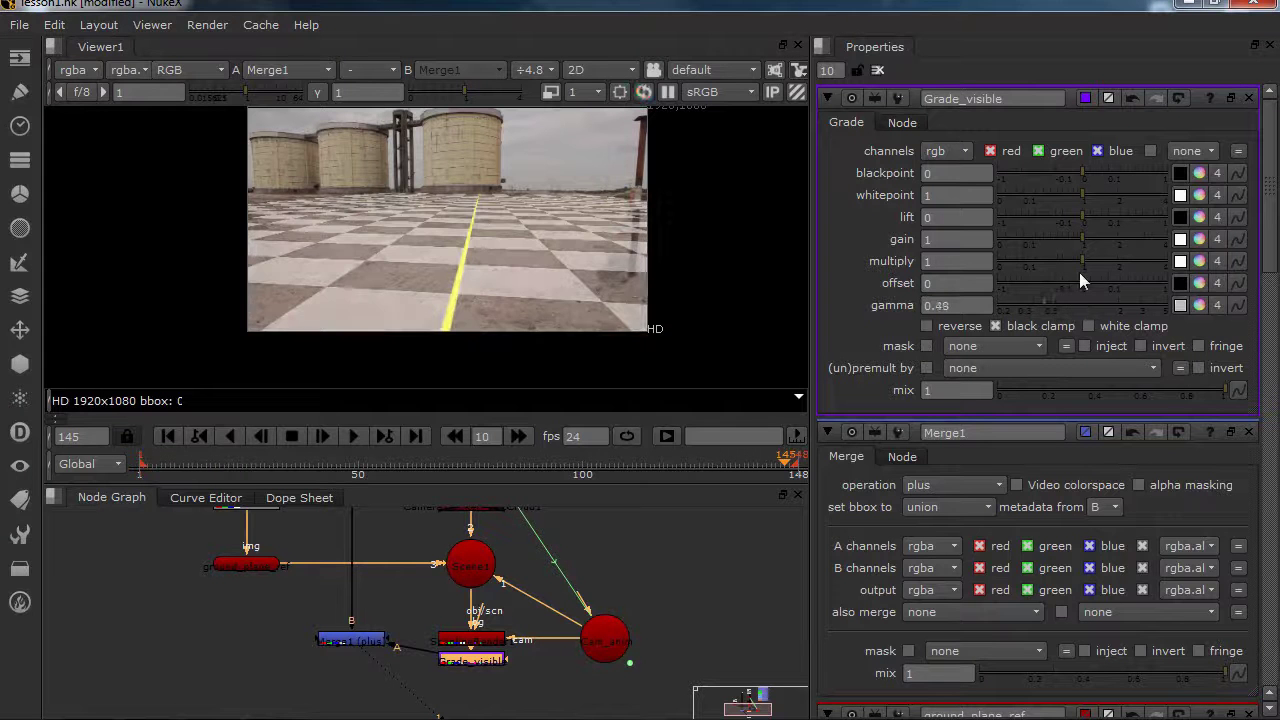
drag(1089, 258, 1108, 261)
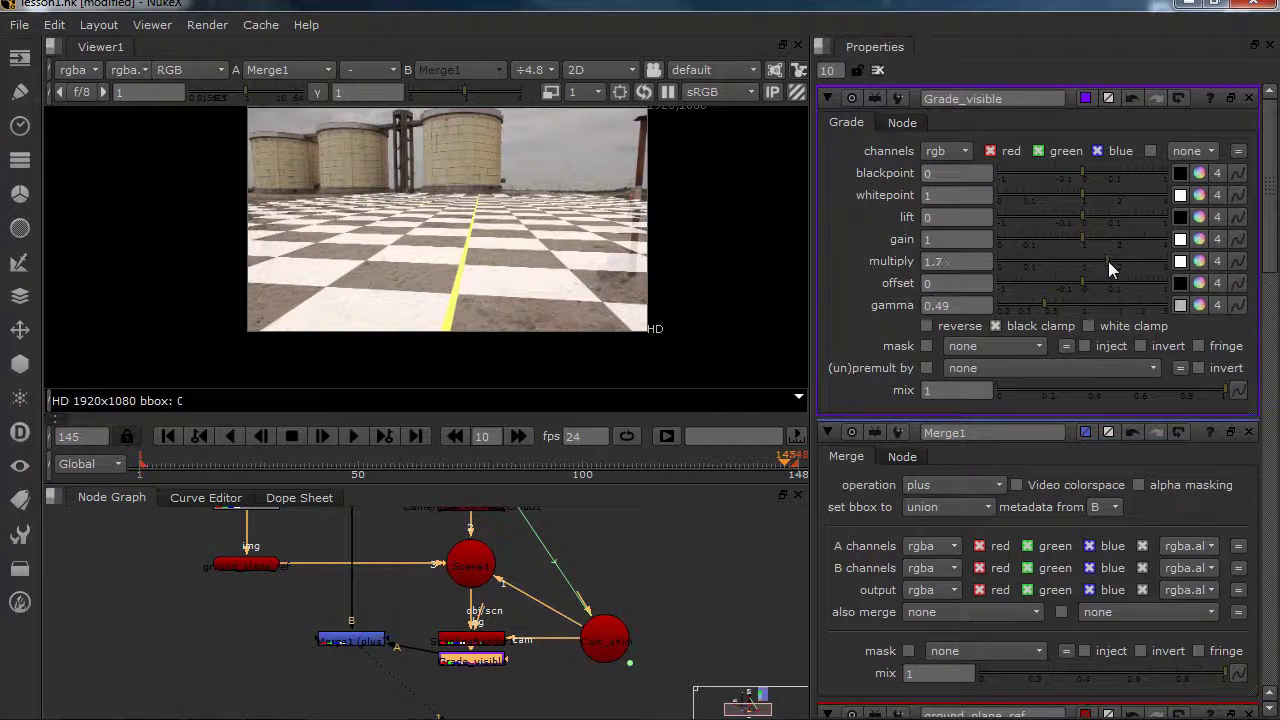
middle_drag(476, 293, 504, 253)
scroll(502, 253, up, 4)
scroll(491, 280, up, 2)
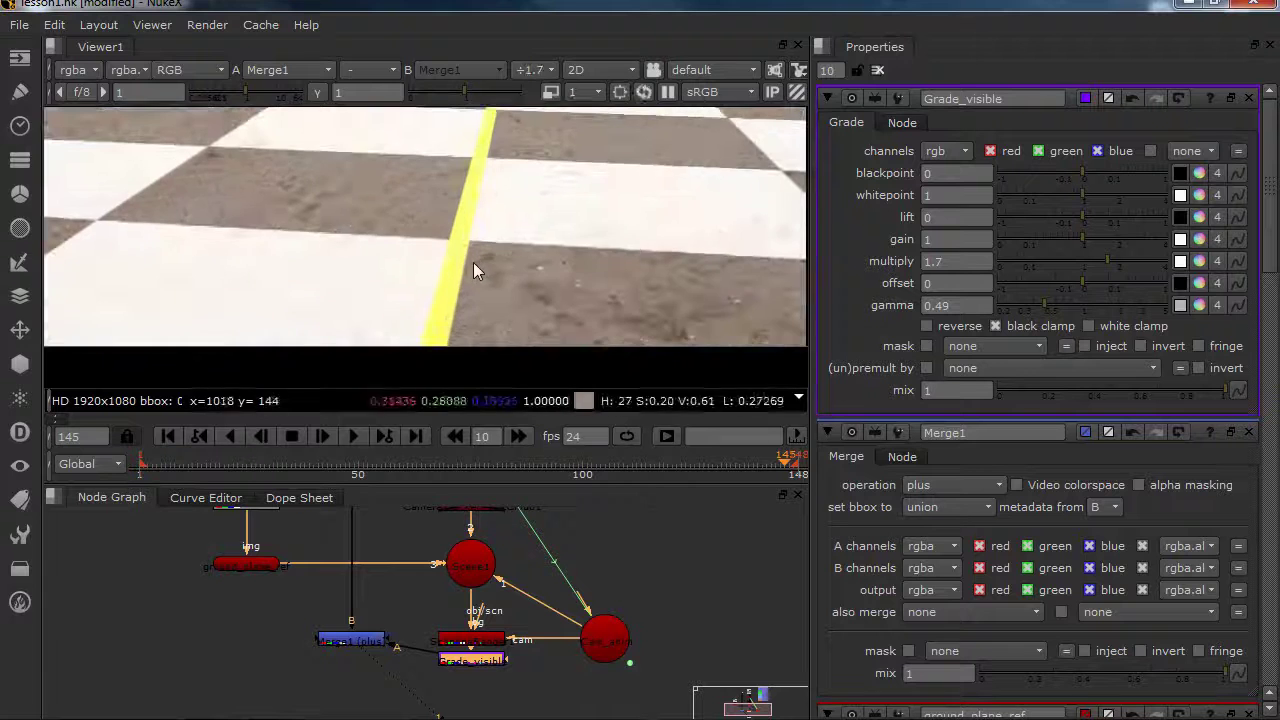
scroll(379, 277, down, 7)
Render a FrameCycler flipbook of Merge1 over frames 1-148
middle_drag(259, 602, 300, 621)
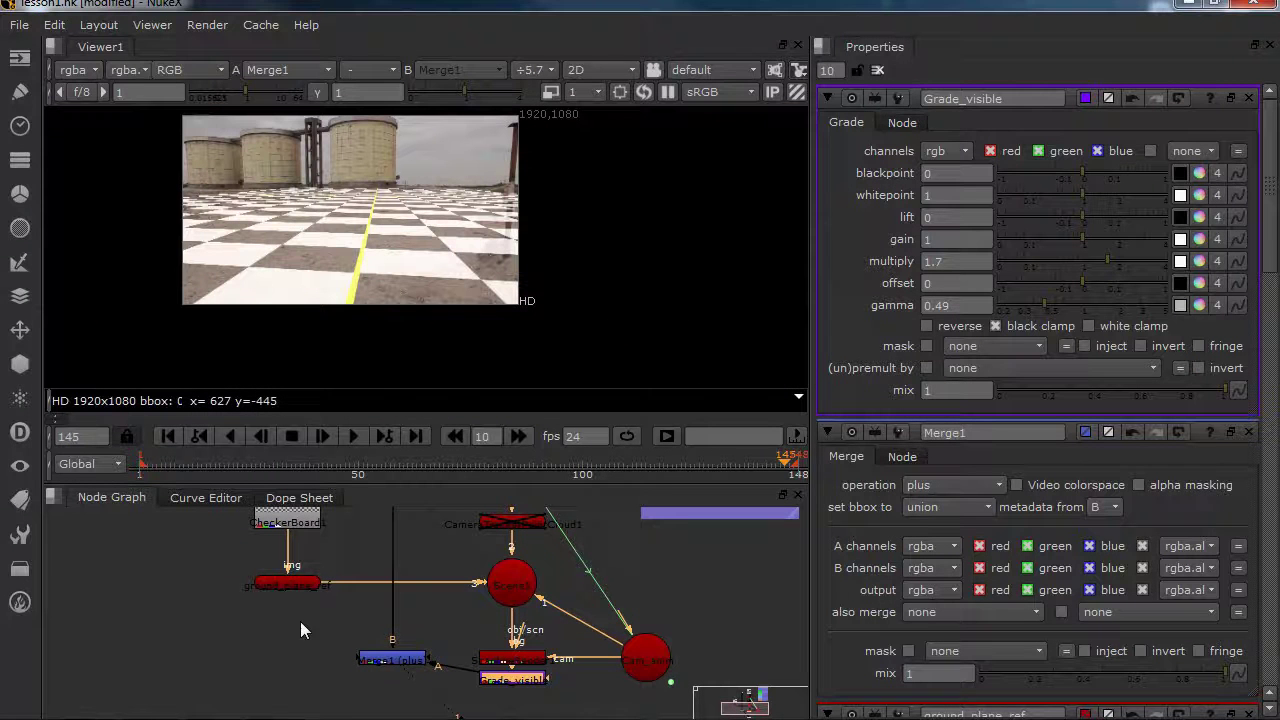
click(386, 661)
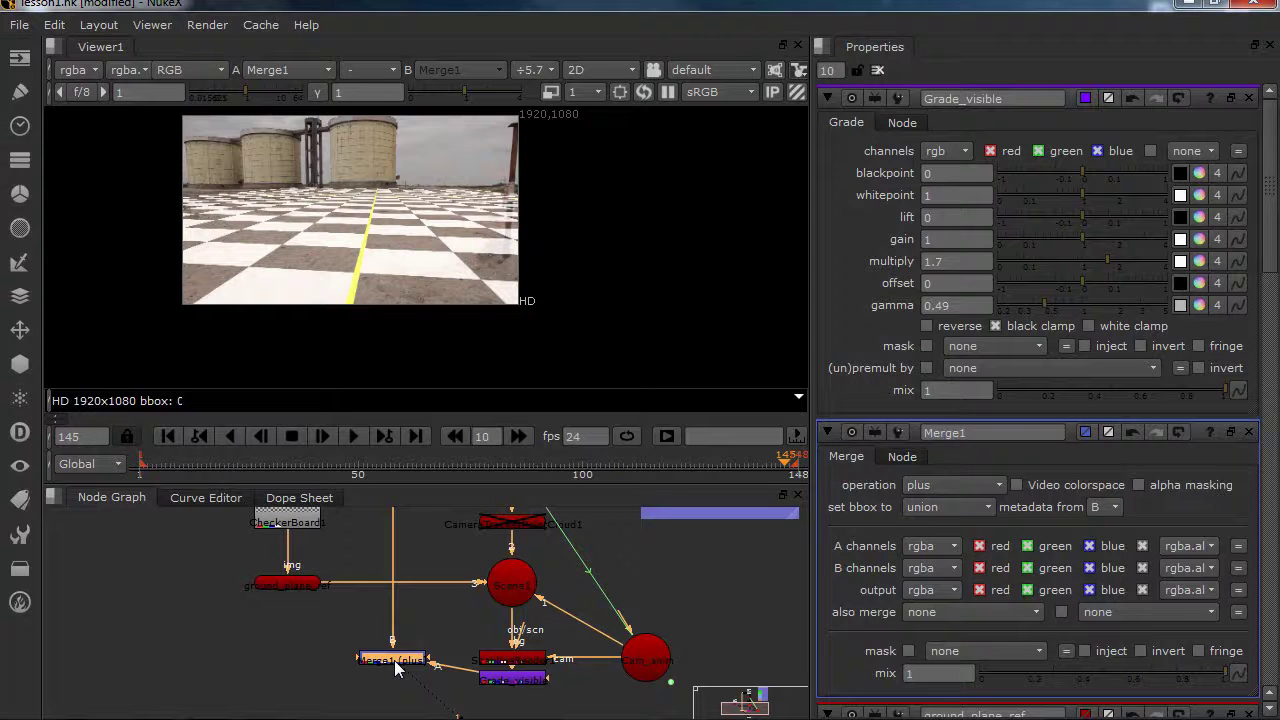
key(alt+f)
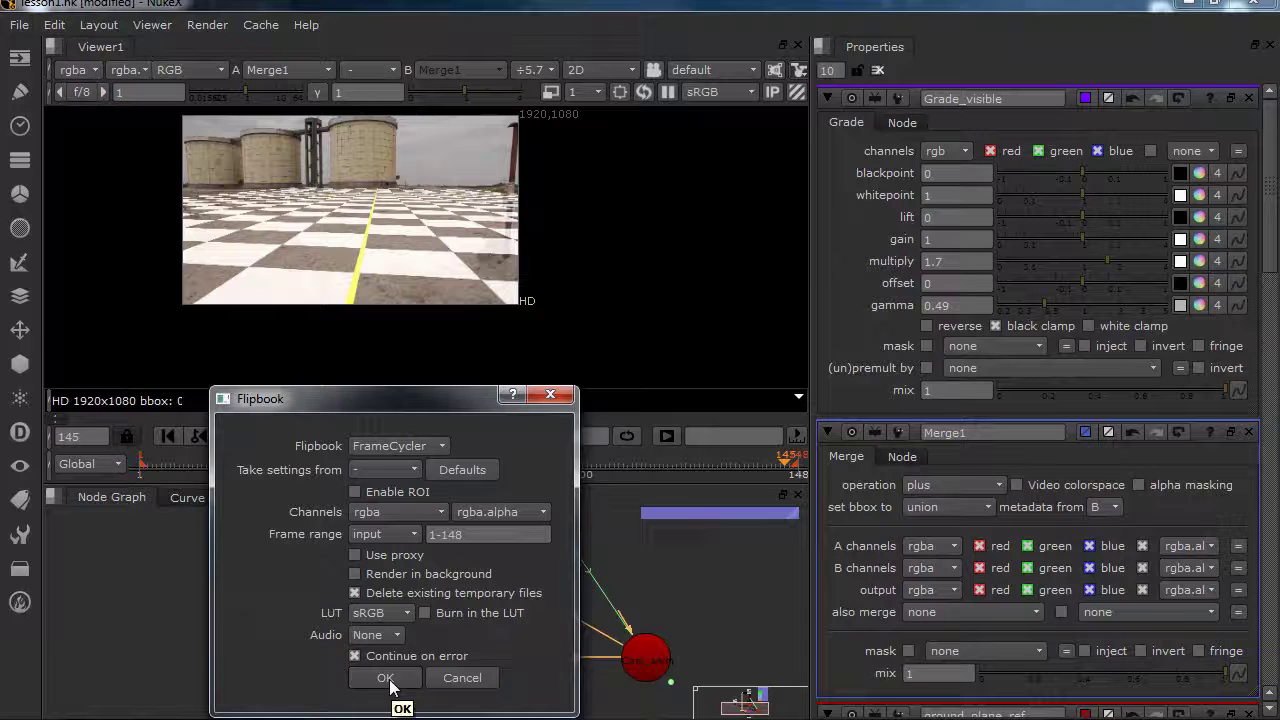
click(386, 679)
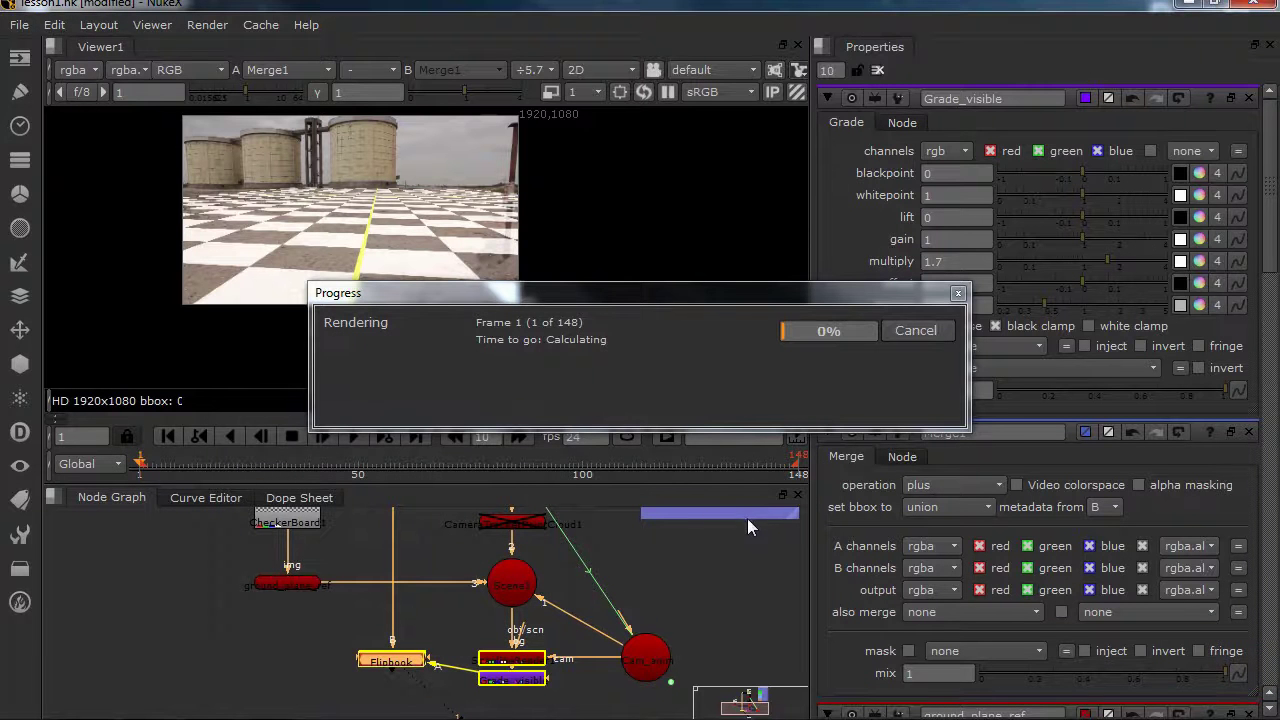
click(233, 635)
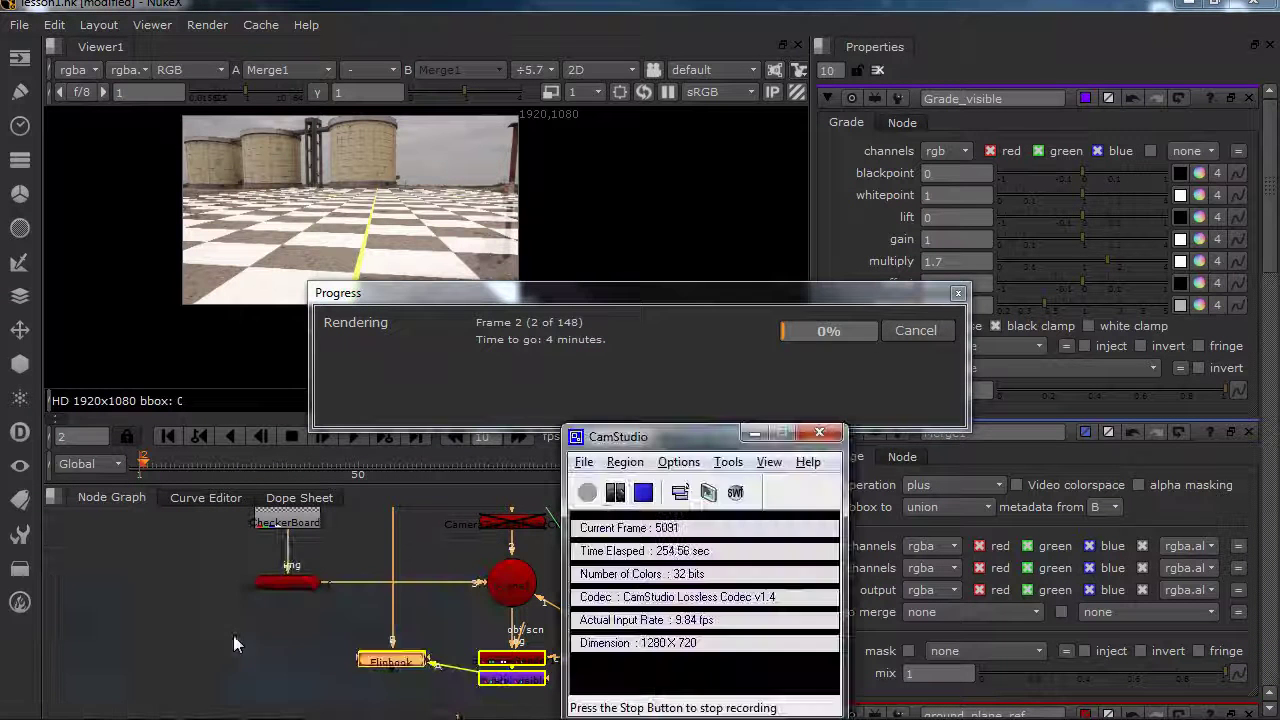
click(614, 492)
click(587, 492)
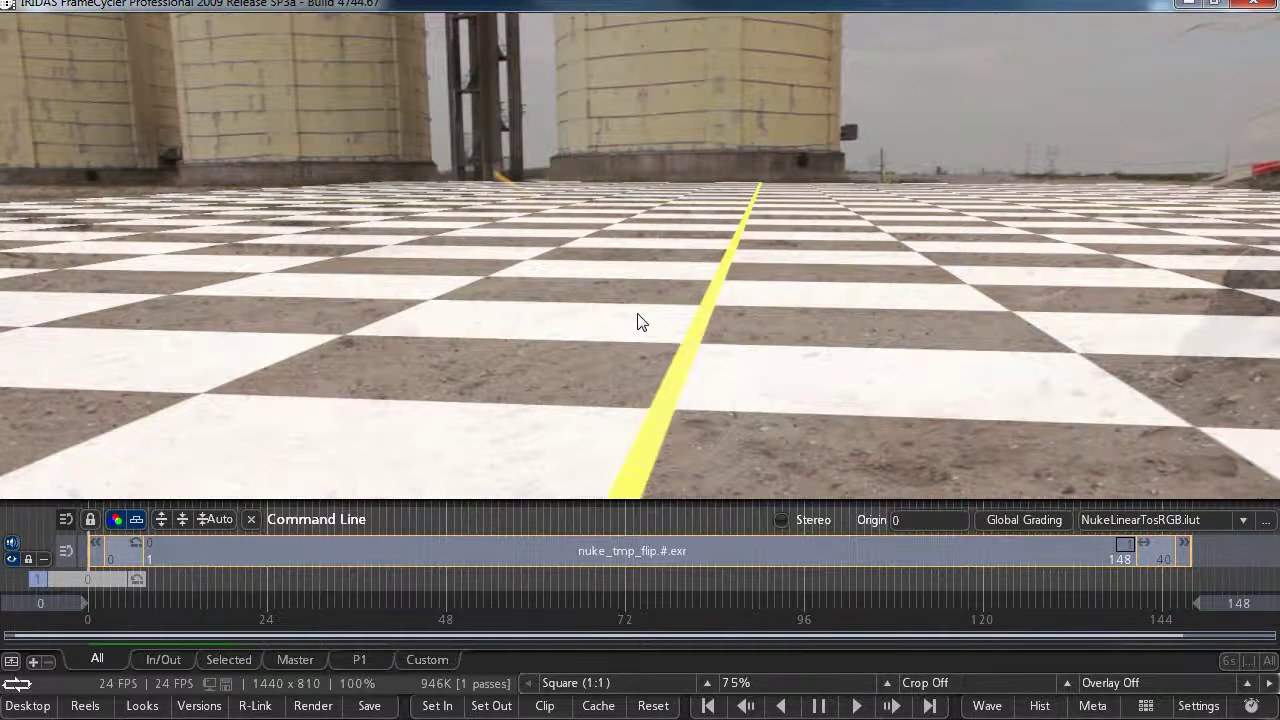
Play back the whole flipbook frame in FrameCycler to check the checkerboard's track, and close it
scroll(637, 315, down, 3)
middle_drag(637, 290, 630, 212)
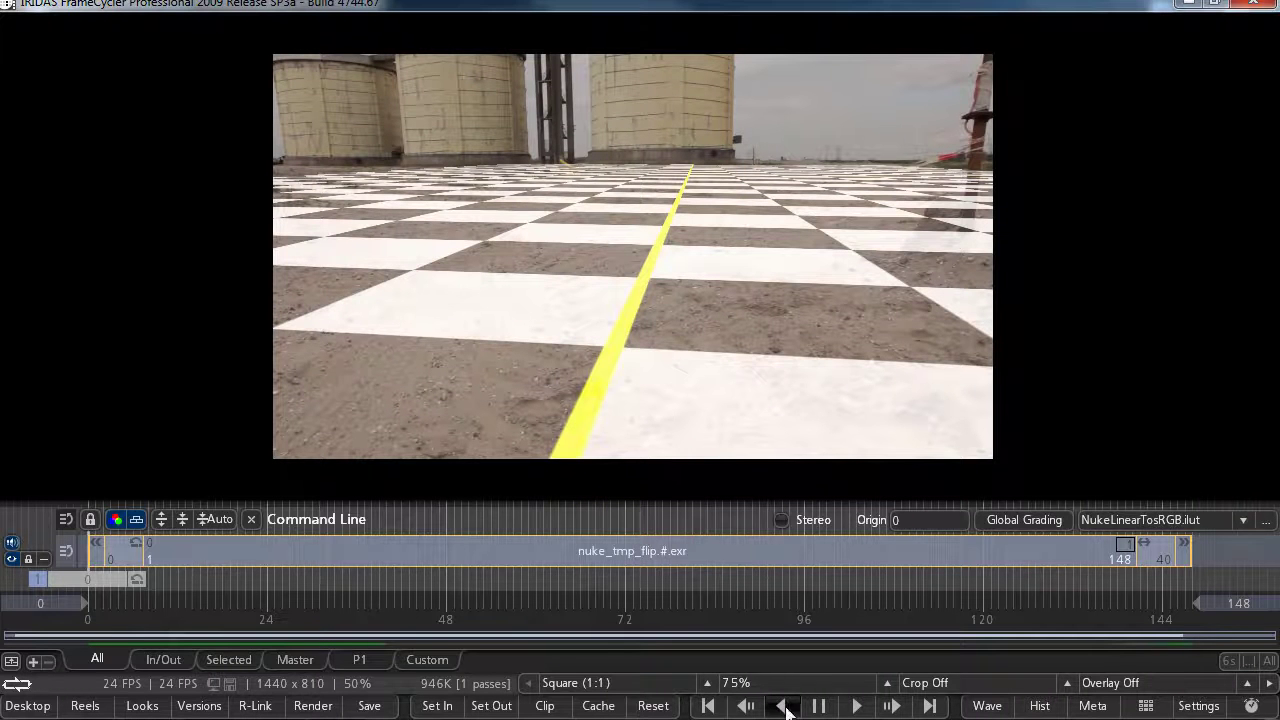
click(857, 706)
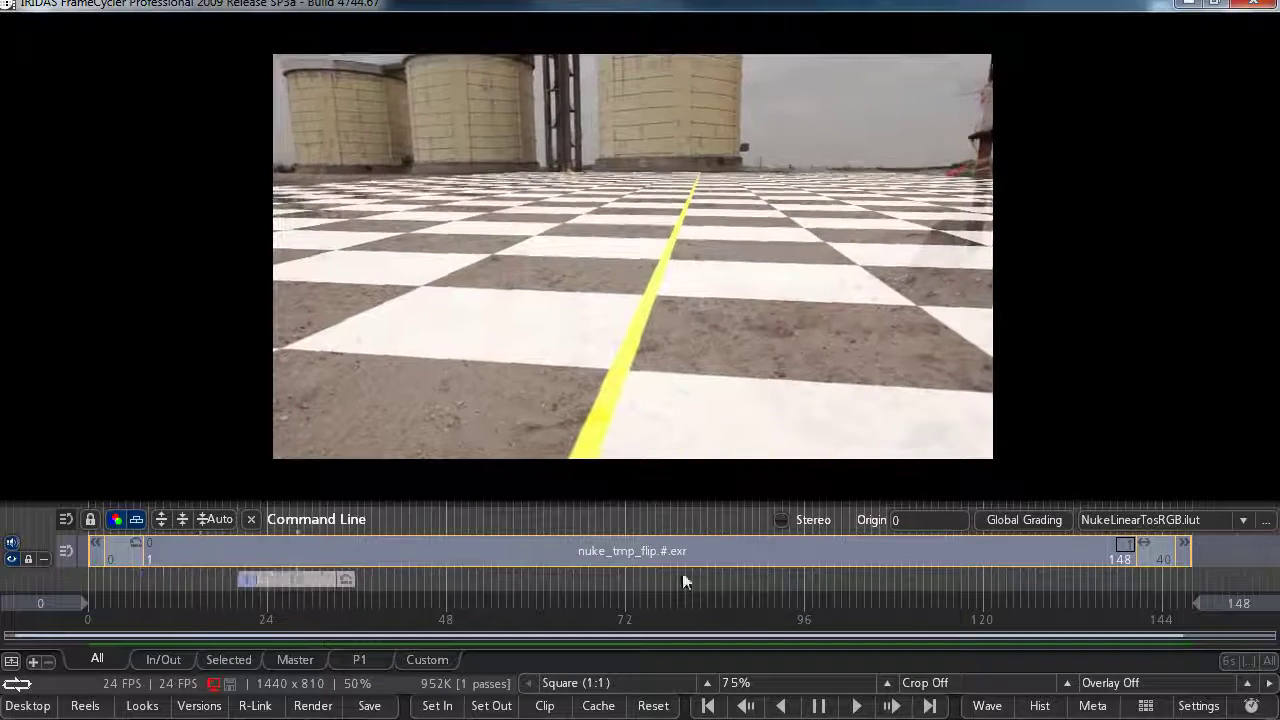
click(1248, 8)
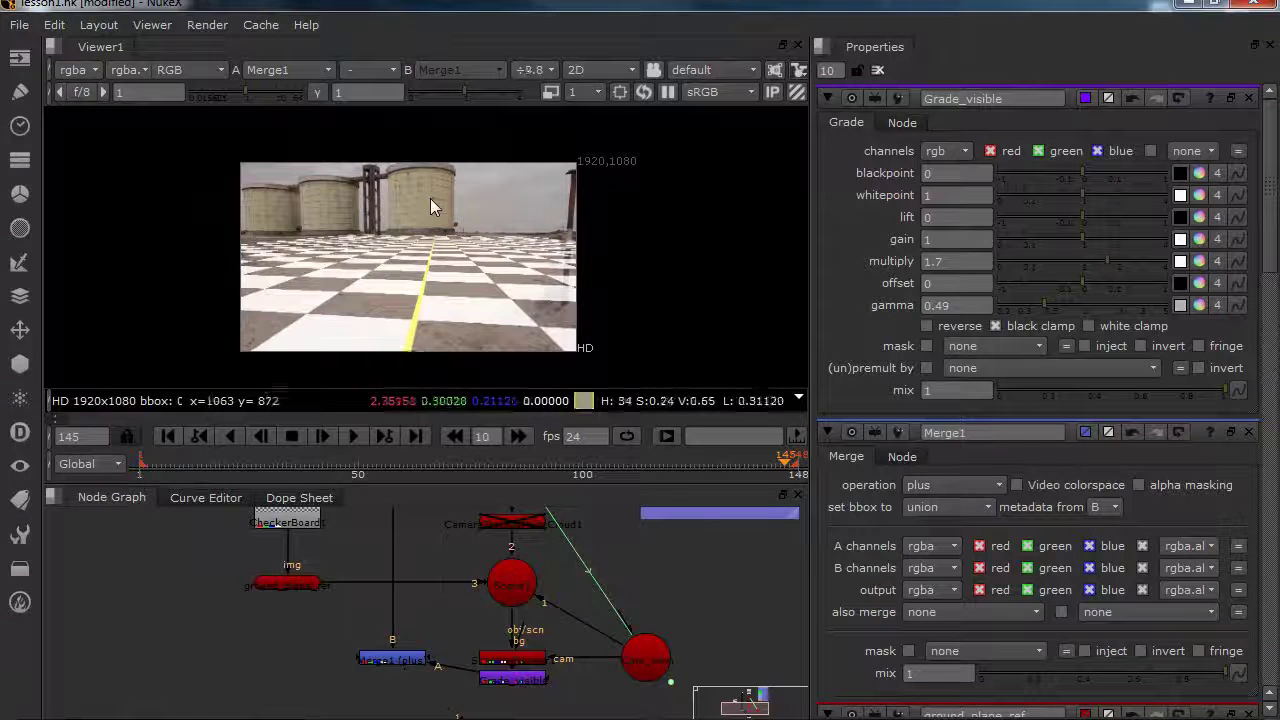
Display CameraTracker1 in the viewer to show its tracked feature points over the plate at frame 145
scroll(430, 198, up, 5)
scroll(440, 616, down, 3)
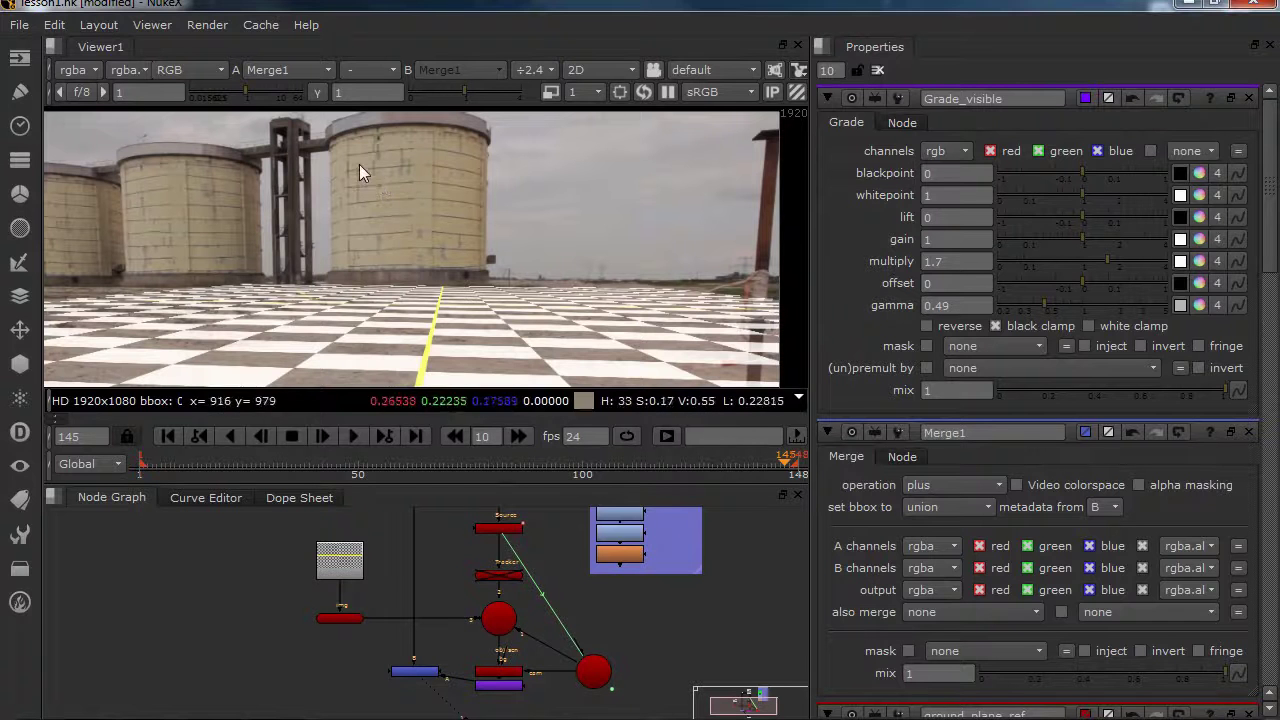
middle_drag(463, 707, 453, 673)
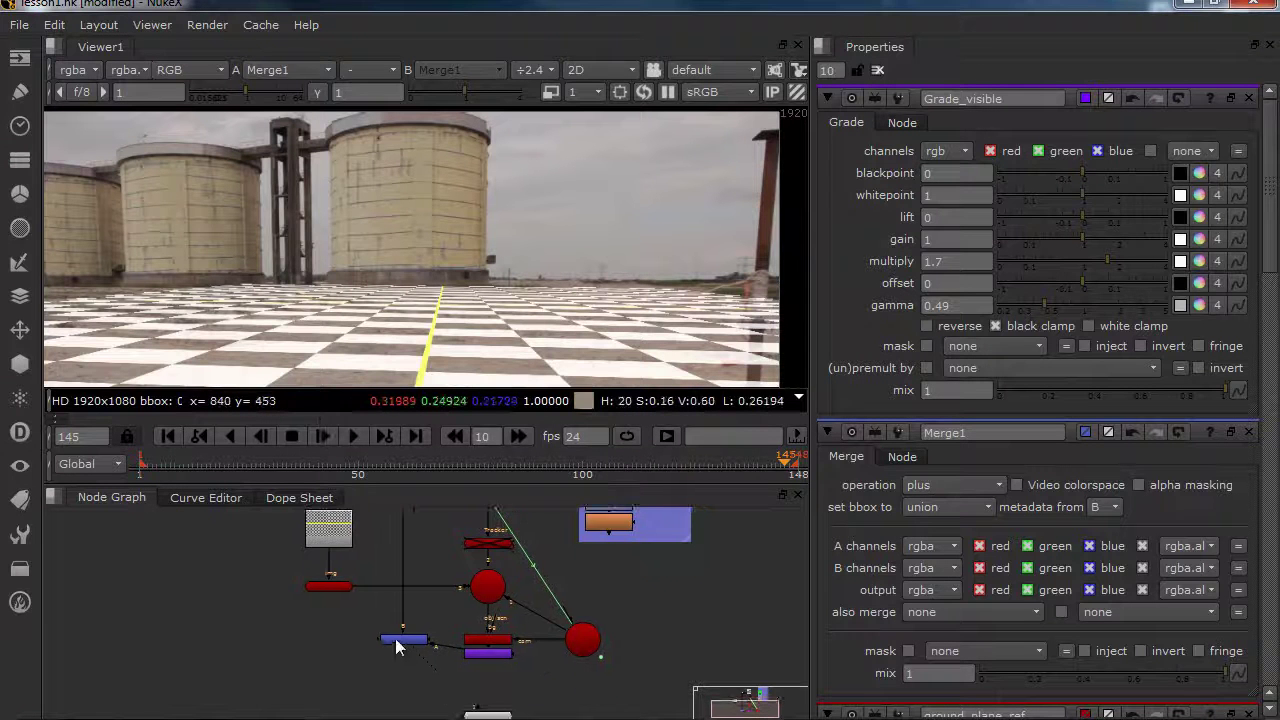
drag(396, 638, 397, 652)
middle_drag(417, 562, 420, 668)
middle_drag(496, 556, 476, 590)
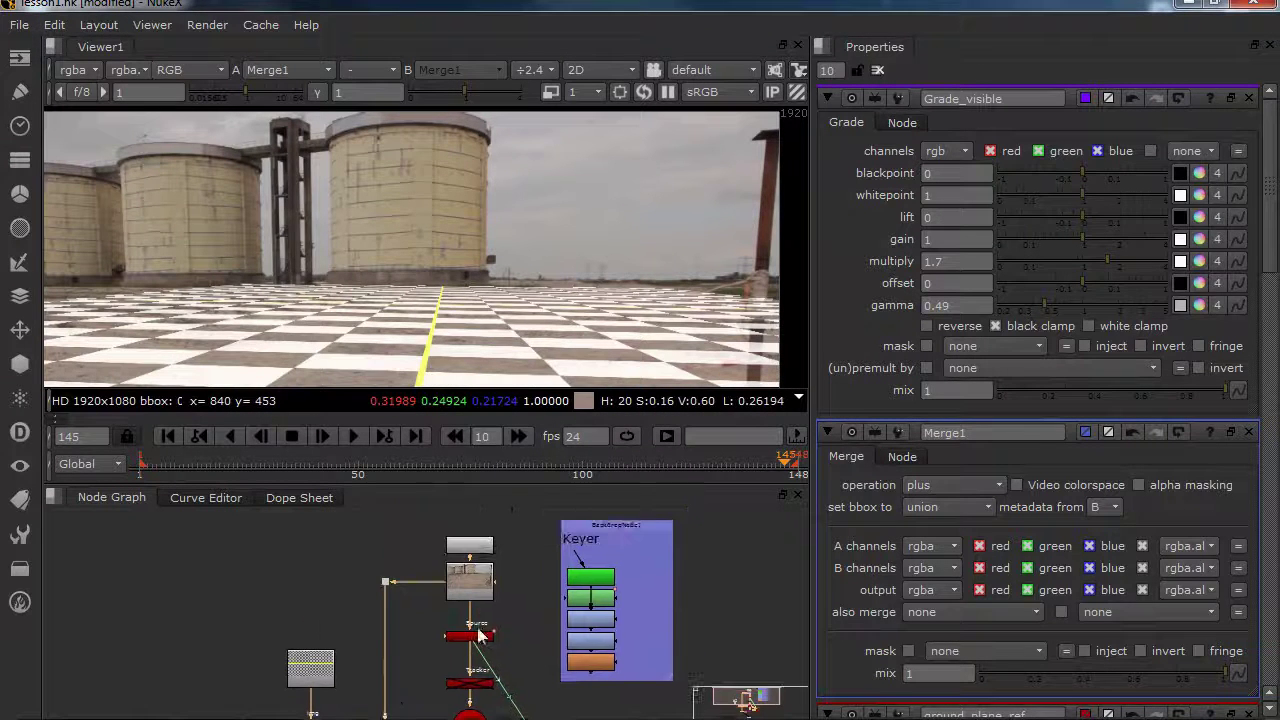
middle_drag(475, 640, 445, 594)
scroll(444, 594, up, 3)
click(445, 590)
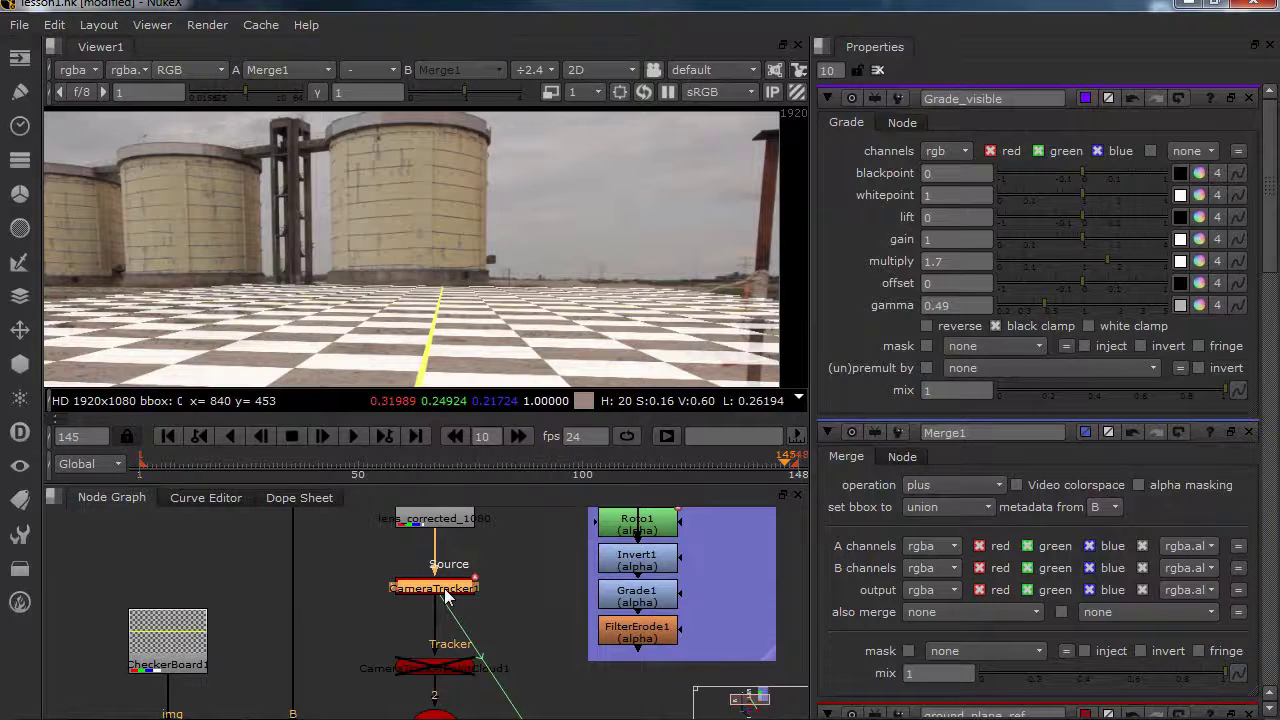
click(447, 596)
key(1)
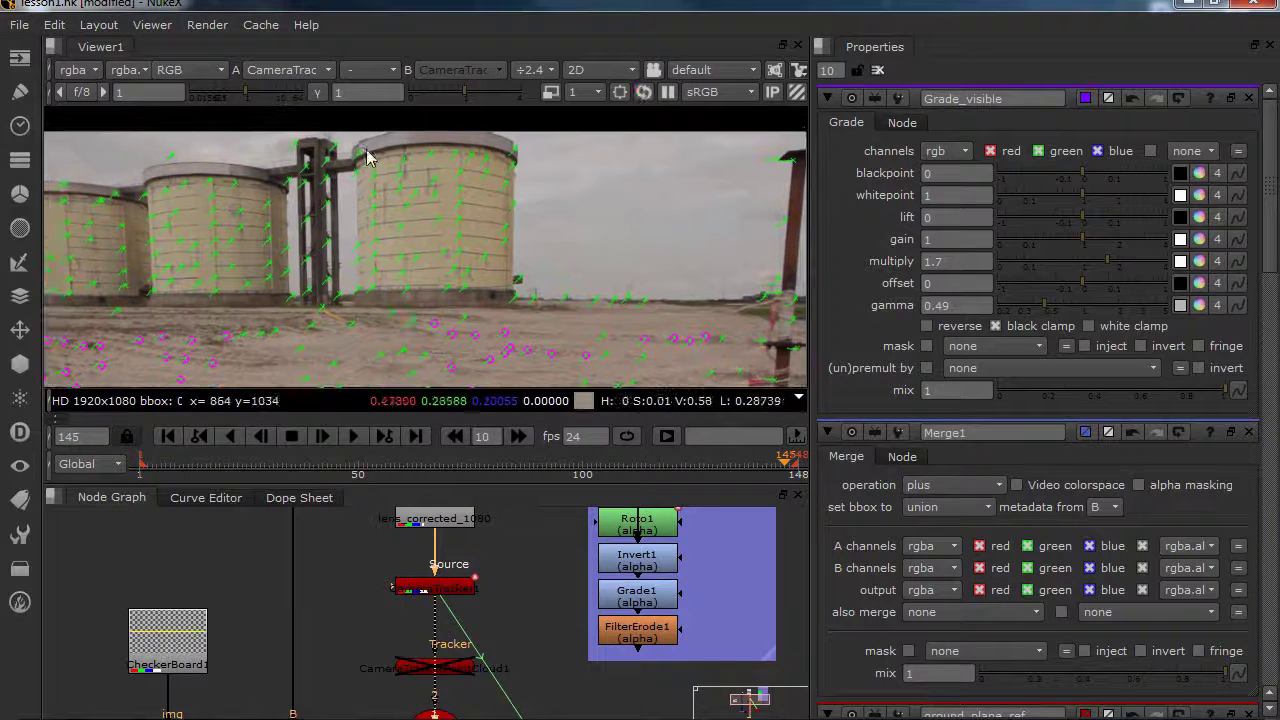
Select the track points on the nearest silo and create a cylinder at their position
drag(365, 142, 502, 305)
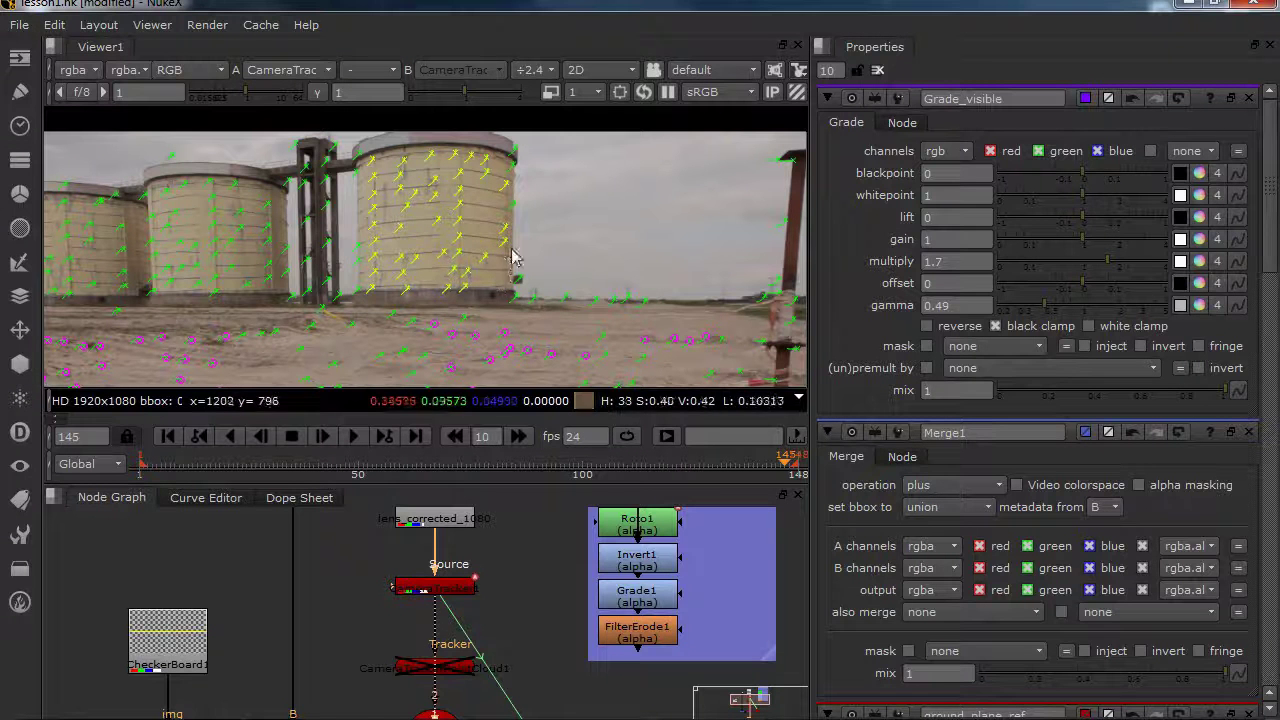
right_click(507, 250)
mouse_move(532, 294)
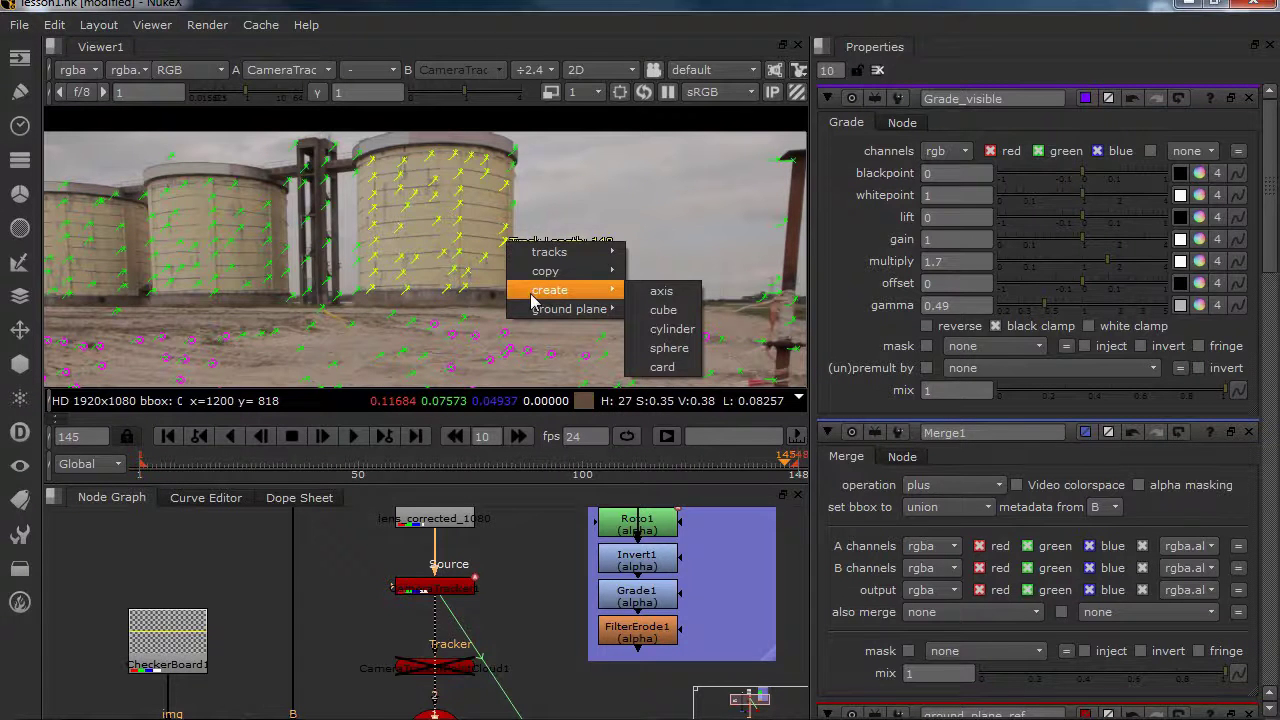
click(668, 328)
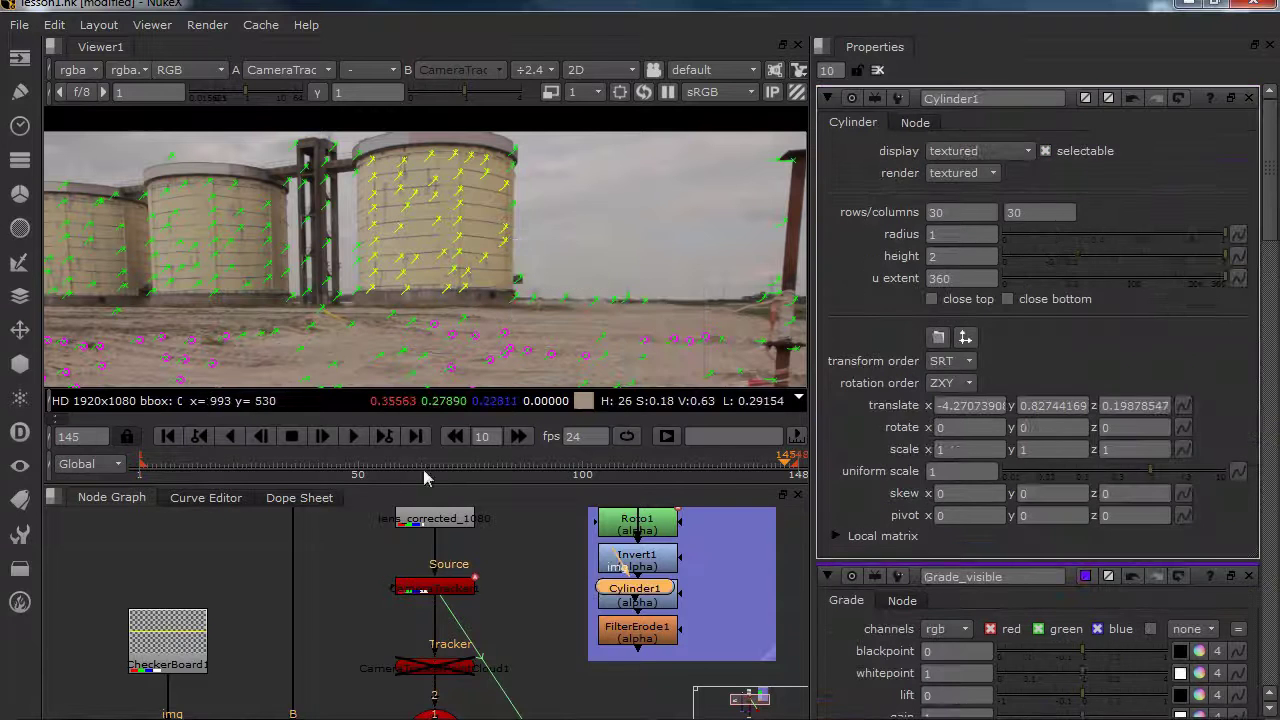
Place the Cylinder1 node beside the ground plane card and connect its img input to CheckerBoard1
scroll(341, 545, down, 4)
middle_drag(312, 624, 350, 682)
scroll(440, 634, up, 3)
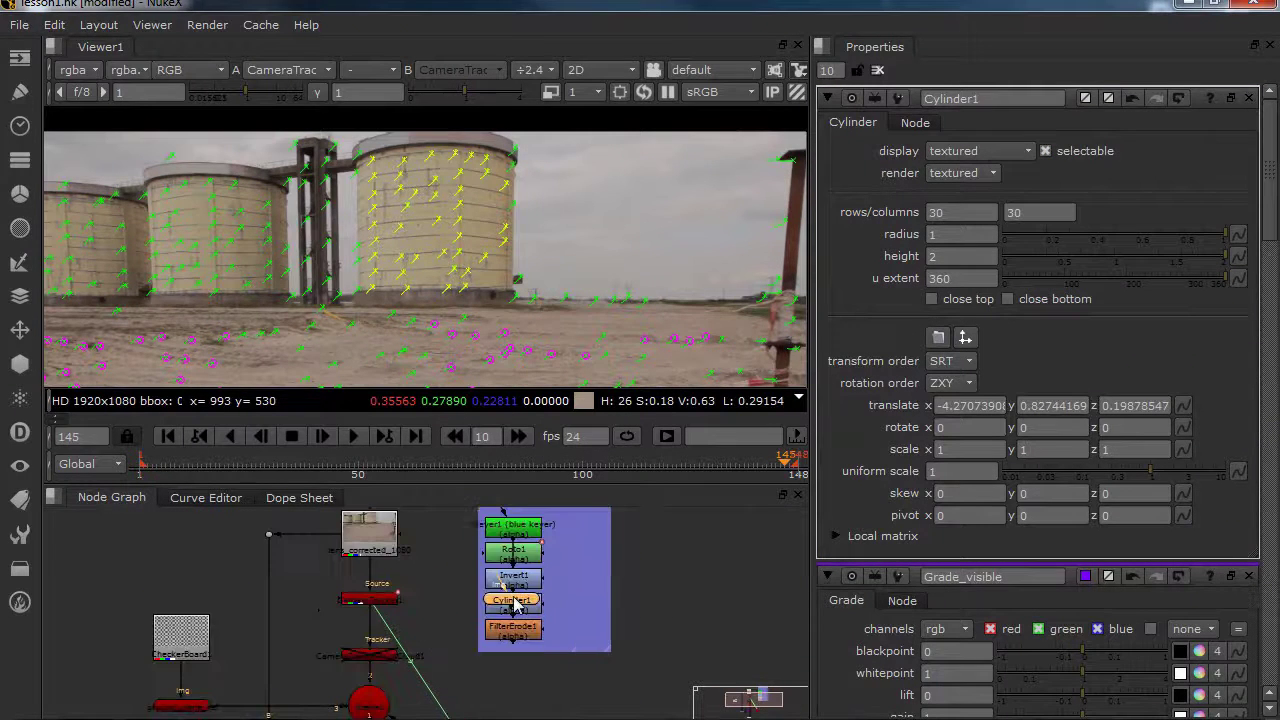
drag(517, 605, 173, 631)
middle_drag(173, 631, 296, 545)
mouse_move(296, 545)
mouse_down()
mouse_move(205, 620)
mouse_move(228, 621)
mouse_move(234, 590)
mouse_move(302, 562)
mouse_up()
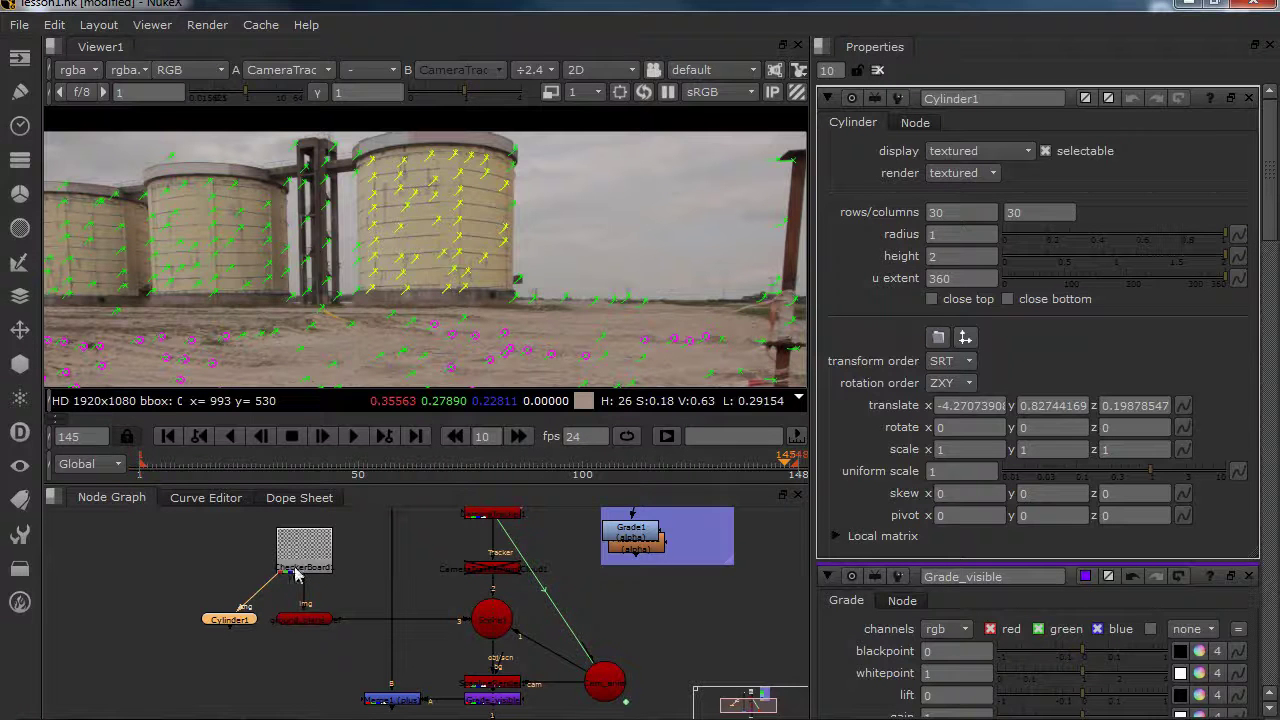
Add a MergeGeo node below Cylinder1 and the ground plane card
click(265, 650)
key(Tab)
text(merg)
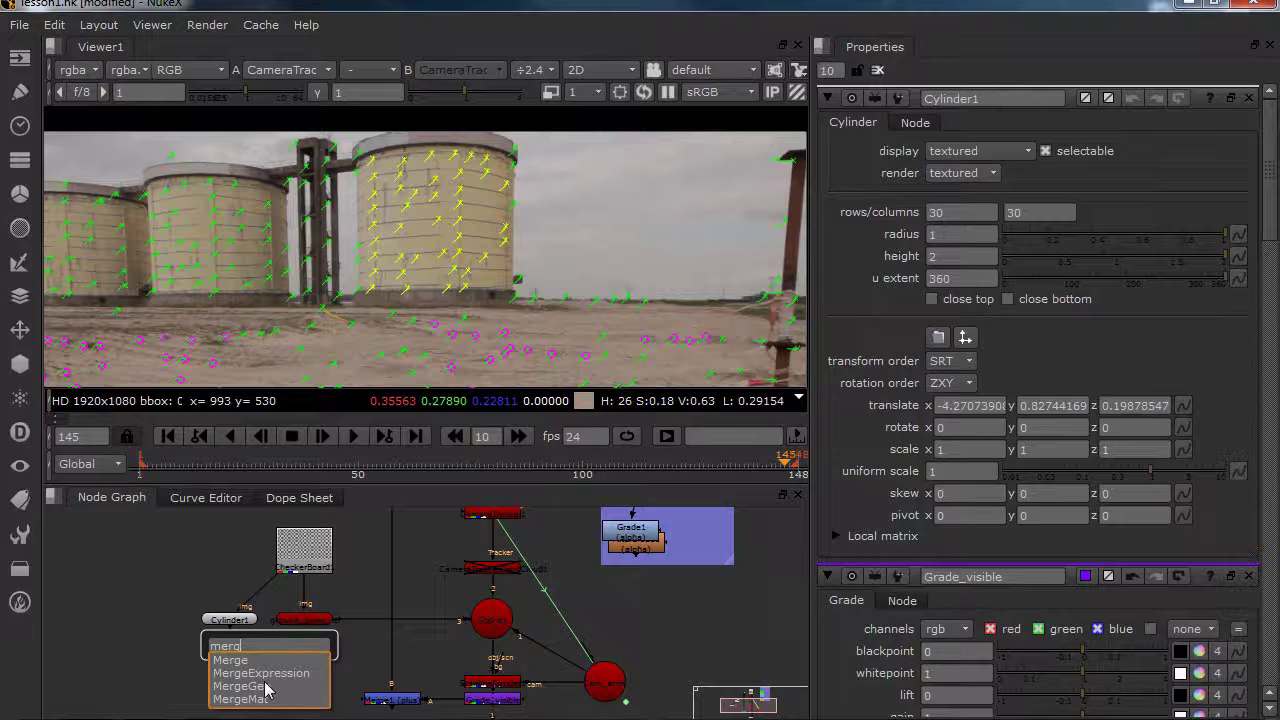
click(262, 686)
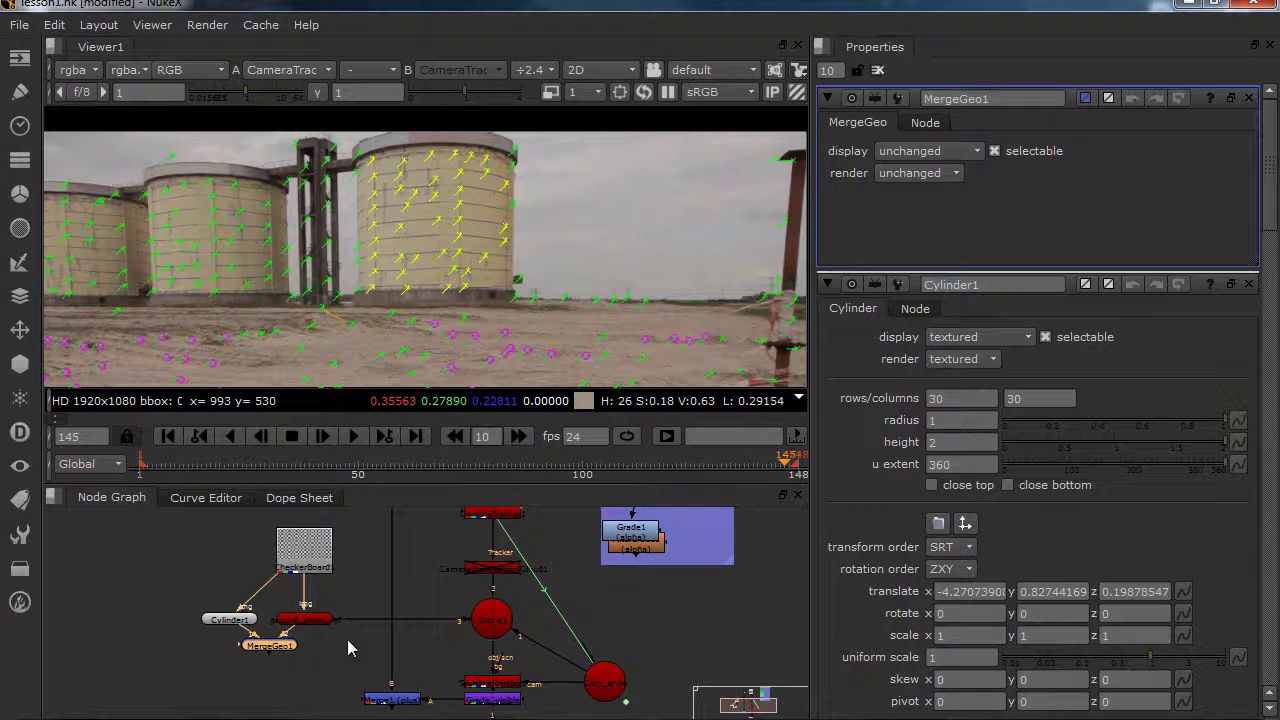
Feed MergeGeo1 into Scene1 in place of the ground plane card and tidy the checkerboard geometry nodes
middle_drag(299, 597, 303, 618)
drag(302, 586, 274, 586)
drag(160, 540, 346, 690)
drag(314, 647, 277, 644)
click(282, 651)
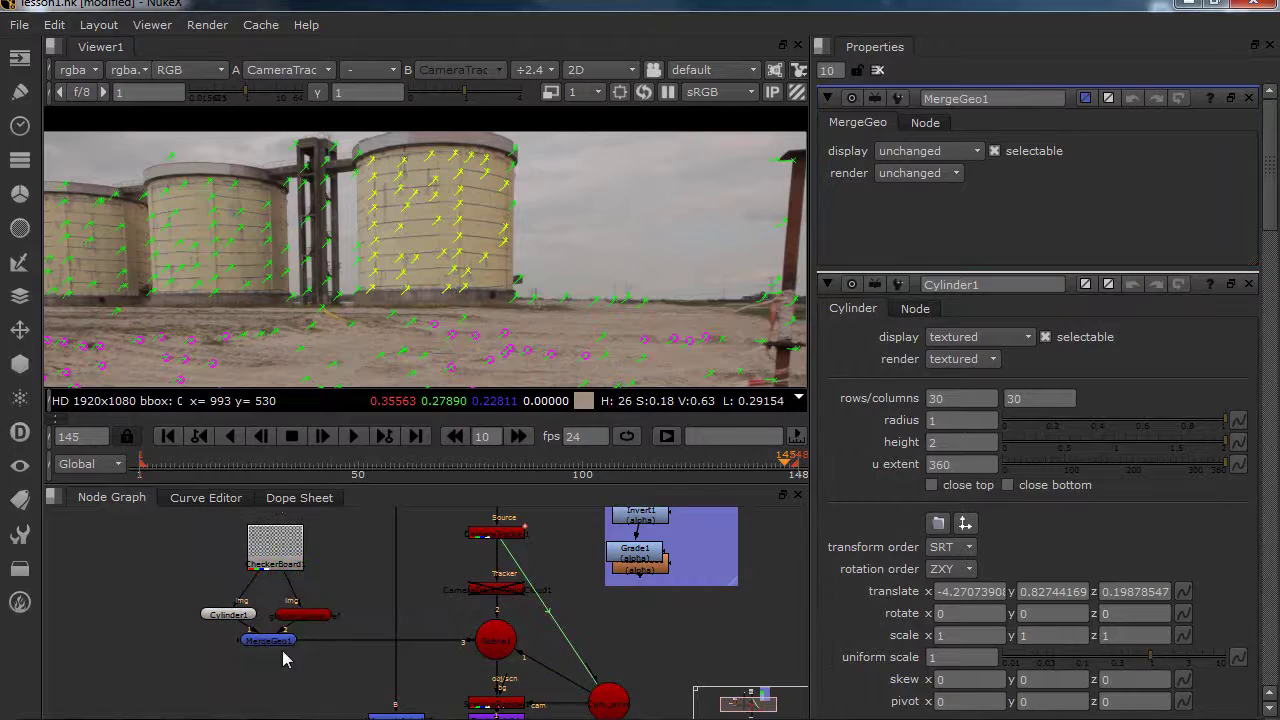
Display Scene1 in 3D and examine the checkered cylinder standing on the ground plane from several angles
middle_drag(437, 641, 404, 617)
click(463, 616)
key(1)
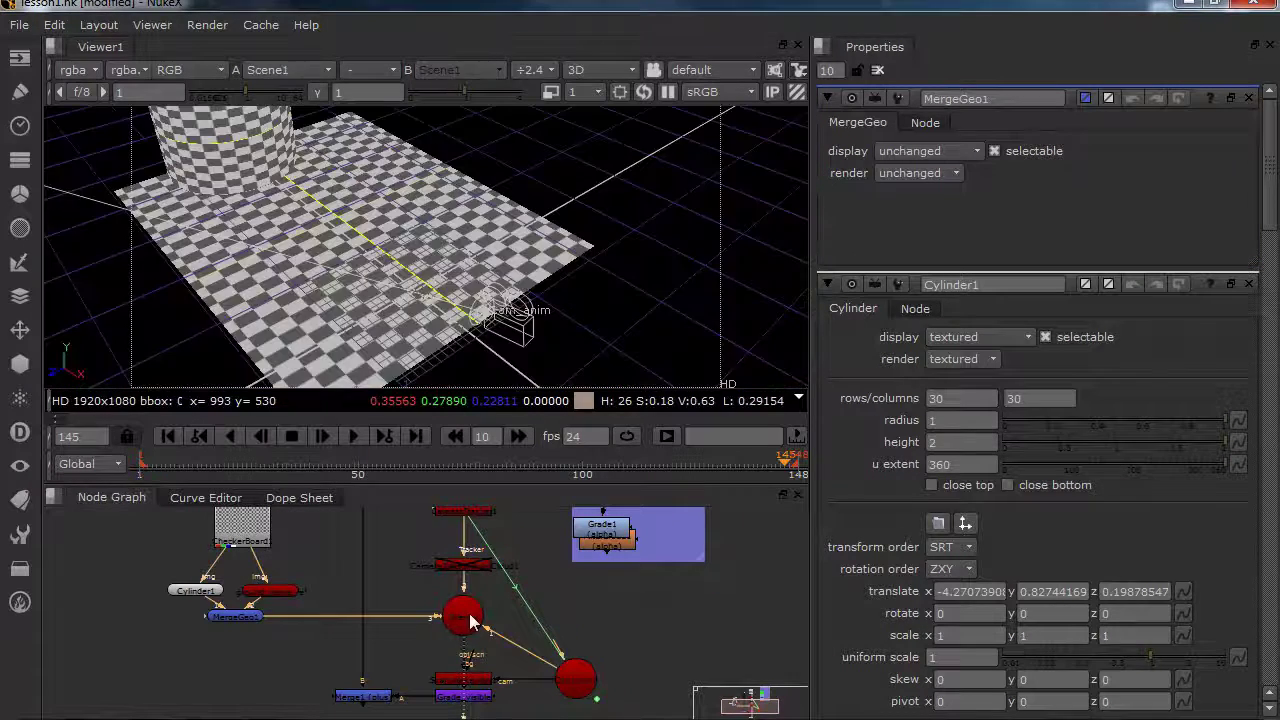
ctrl+drag(268, 120, 620, 265)
scroll(309, 300, down, 2)
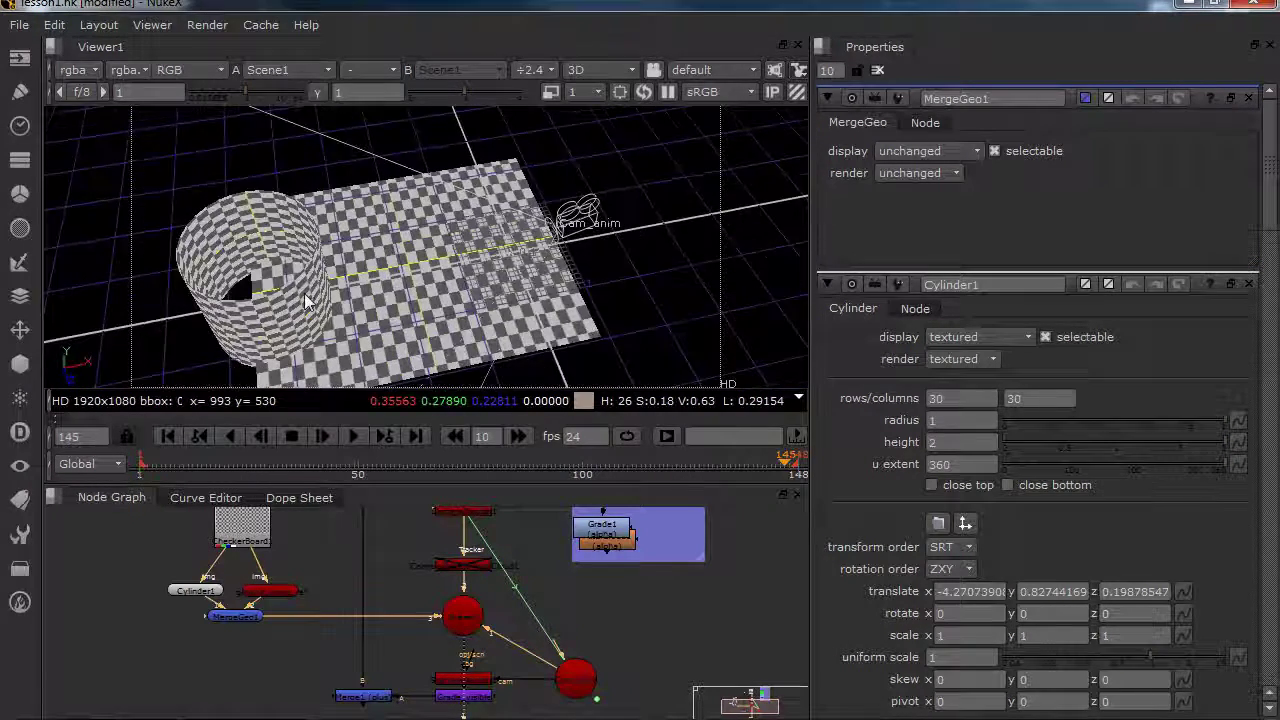
ctrl+drag(345, 328, 84, 190)
Display Merge1 to compare the checkered cylinder with the silo in the plate
middle_drag(363, 699, 386, 620)
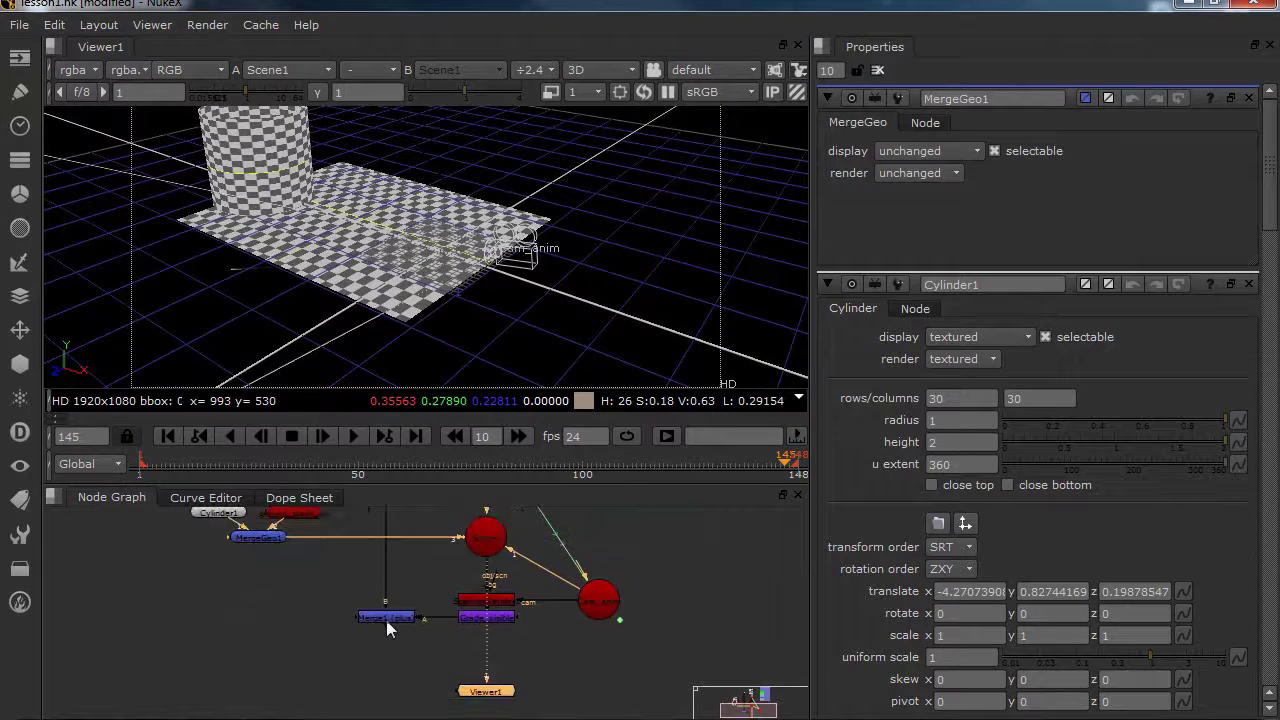
click(386, 618)
key(1)
click(308, 577)
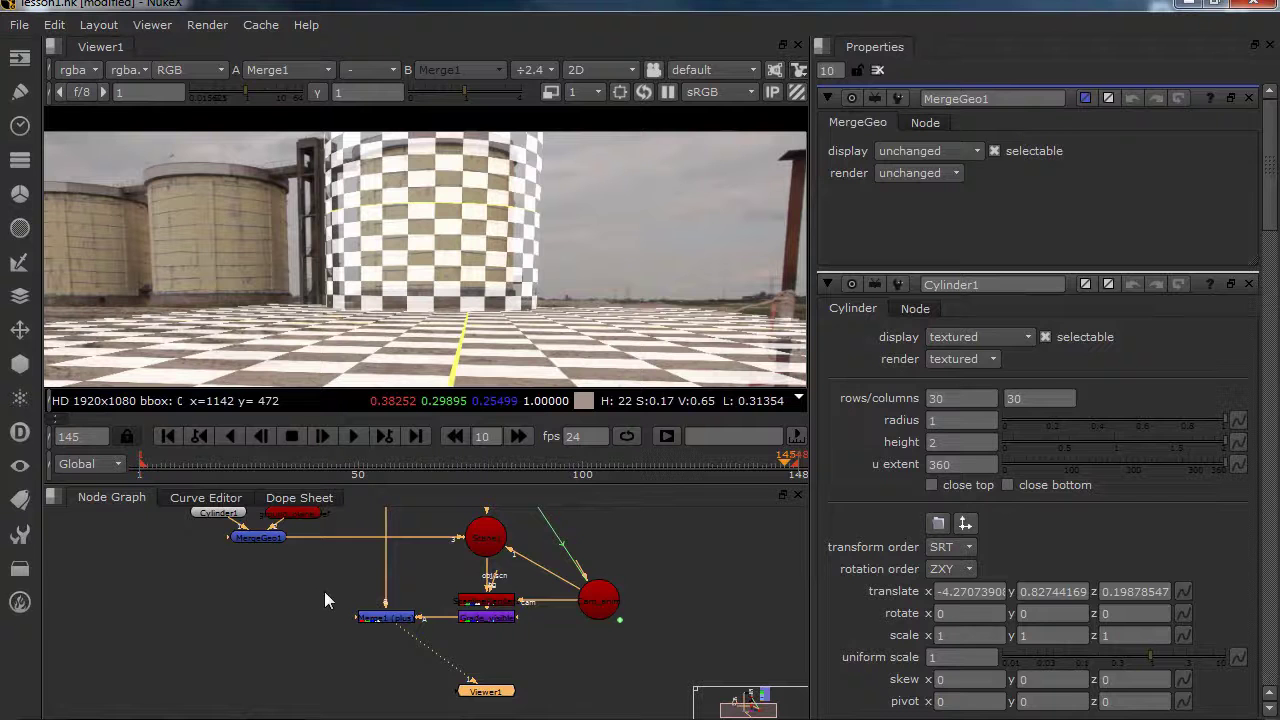
Scale Cylinder1 uniformly to 0.7, refine the scale to 0.75, and shift it along Z to about 0.17 to fit the silo
middle_drag(324, 600, 361, 679)
click(255, 590)
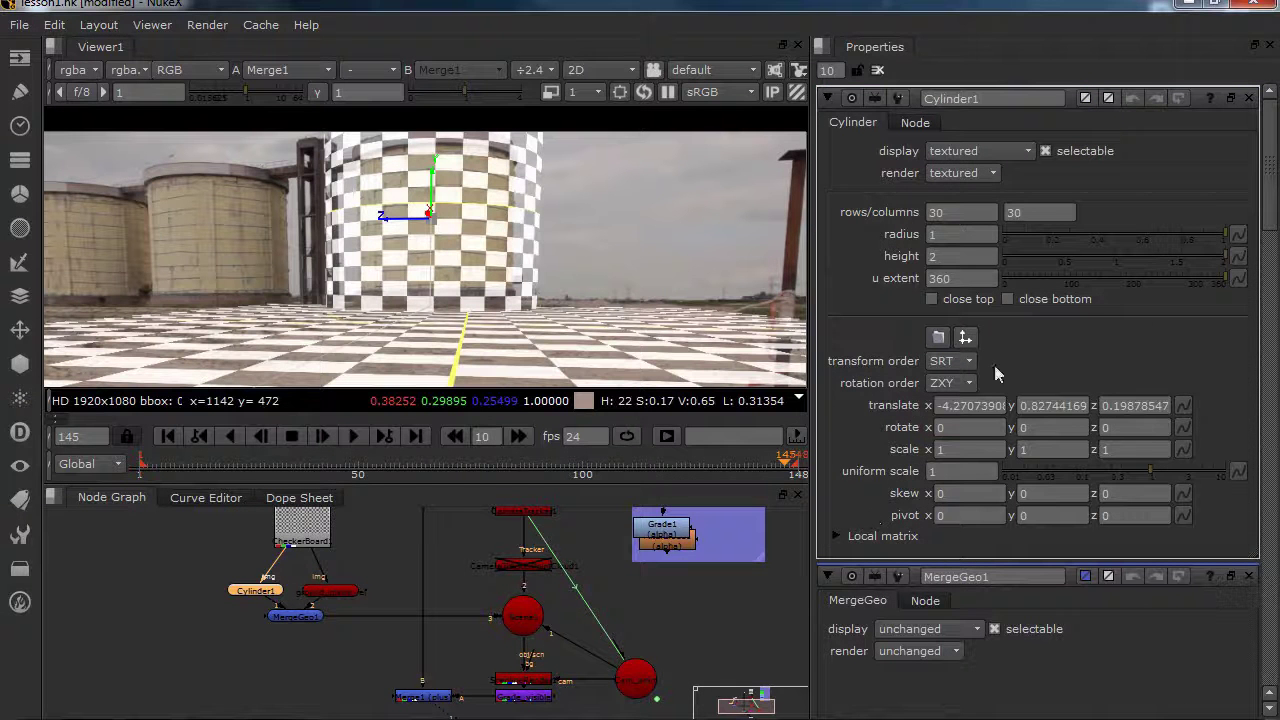
double_click(980, 478)
text(.7)
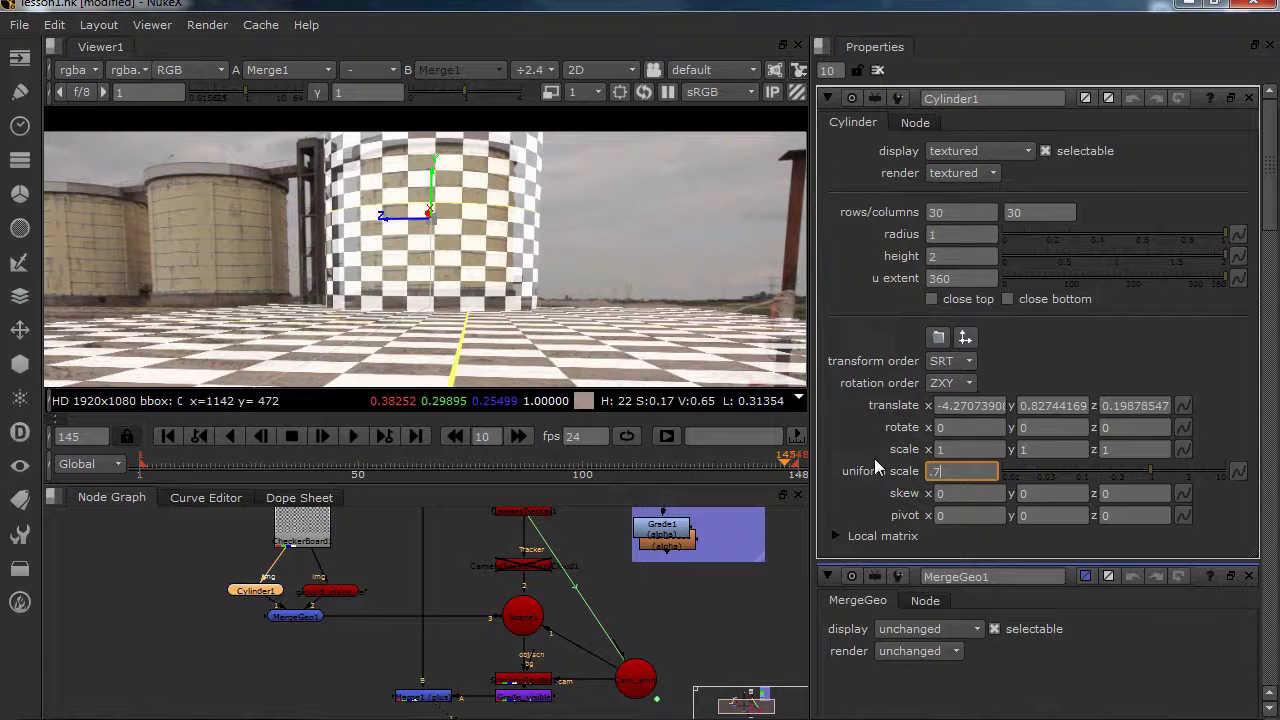
key(Return)
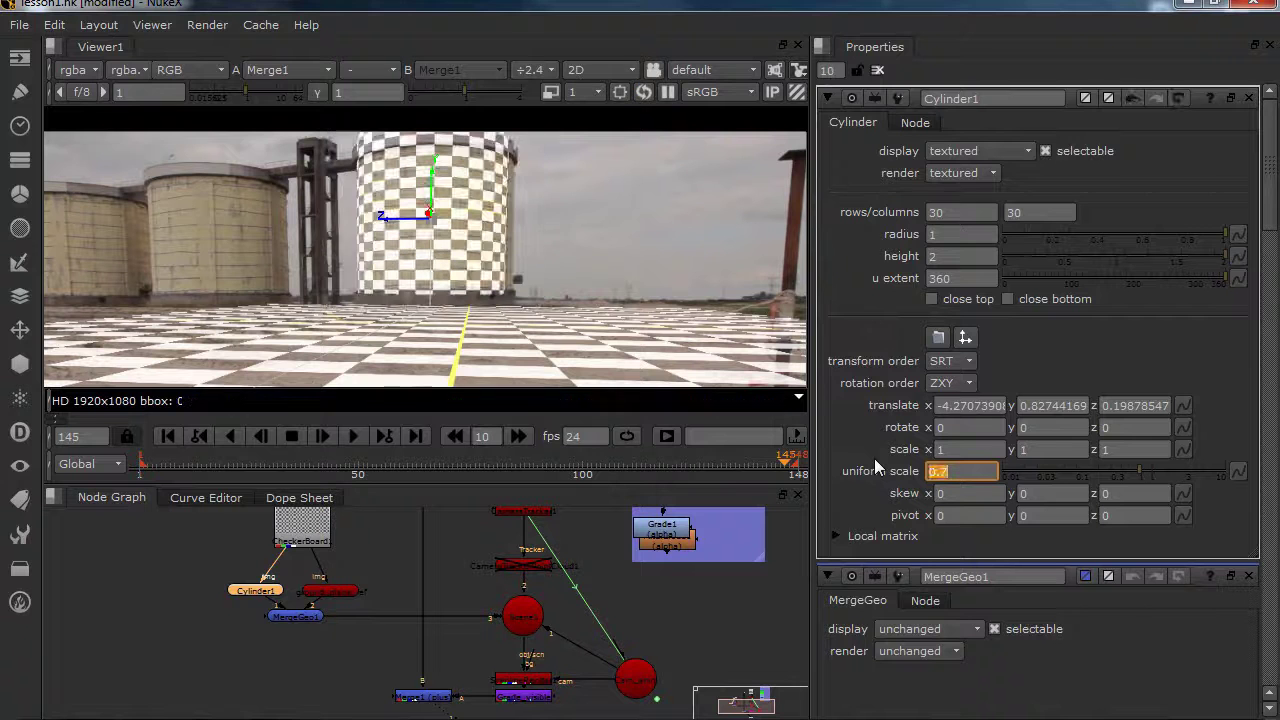
click(963, 469)
key(Return)
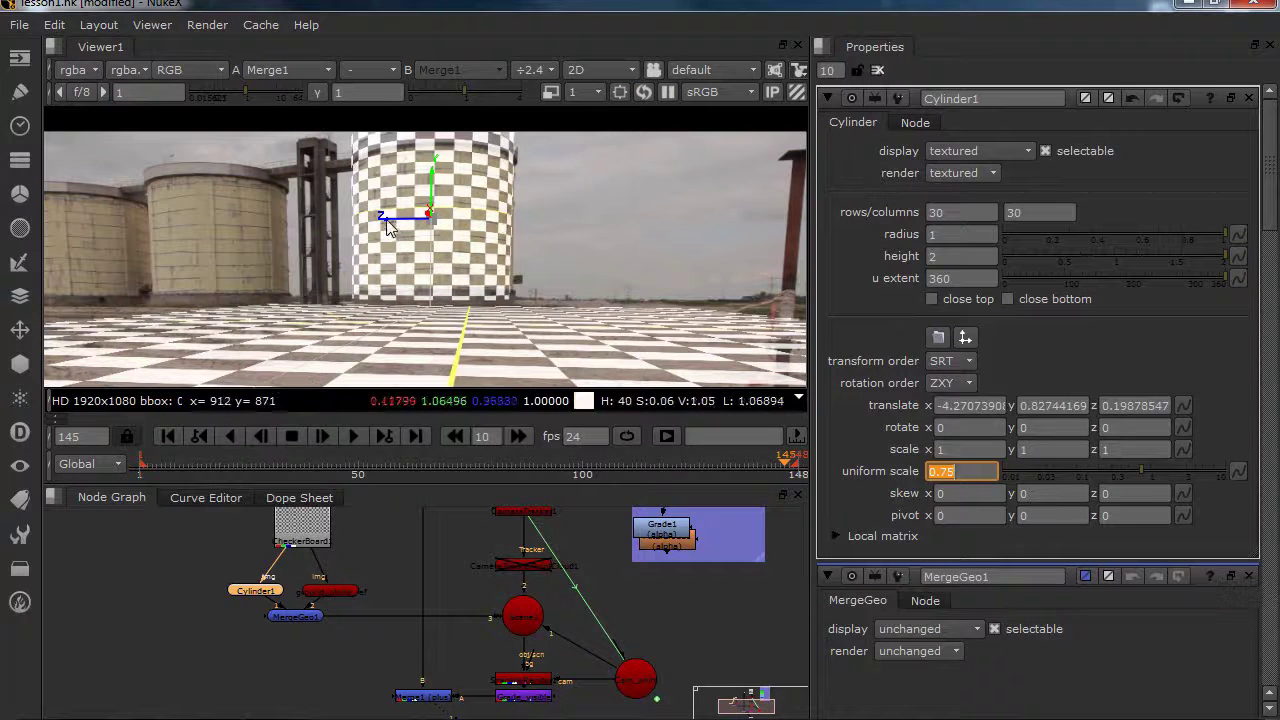
drag(388, 219, 389, 219)
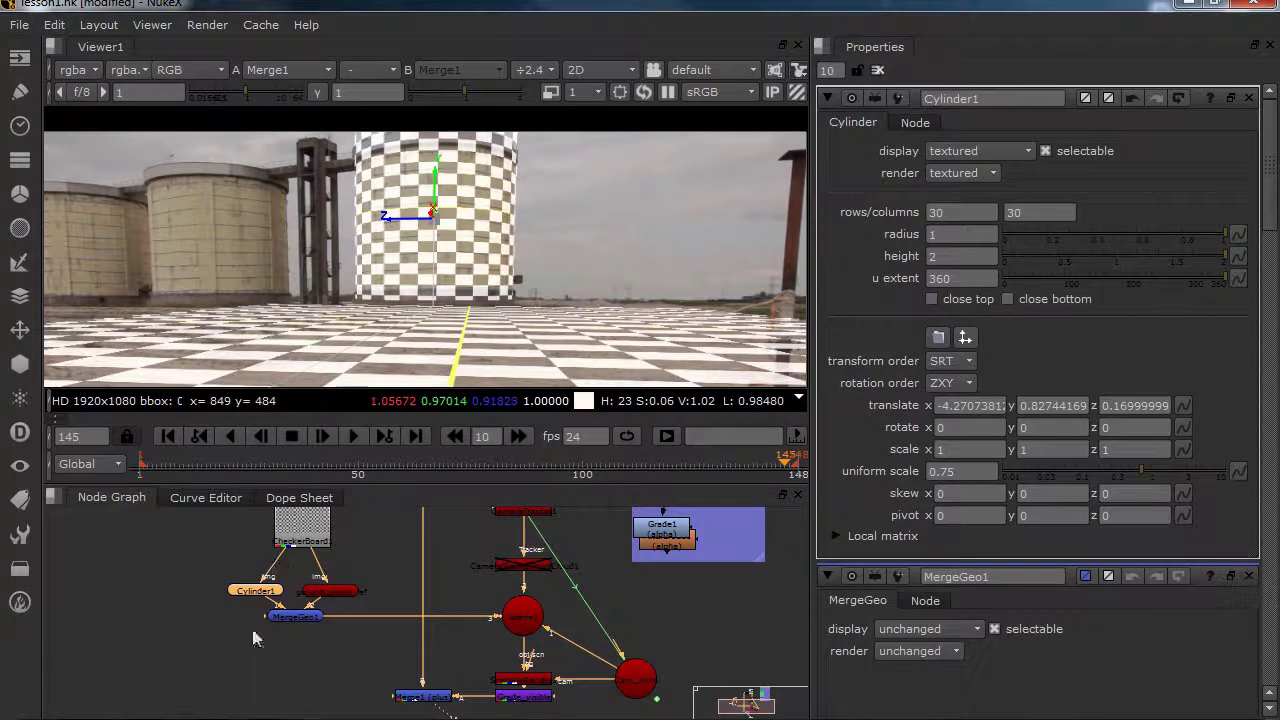
Display Scene1 in the 3D viewer to check the resized cylinder on the ground plane
click(514, 620)
key(1)
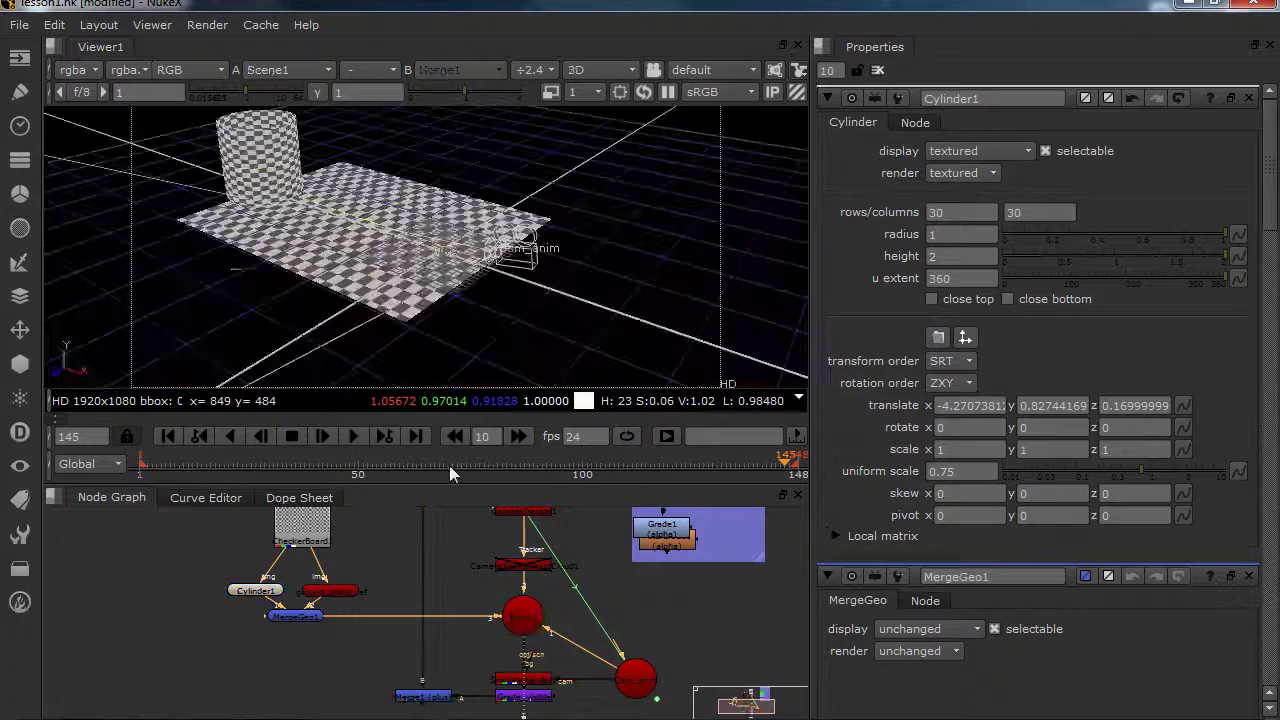
Lower Cylinder1 along Y to about 0.725 so its base meets the checkered ground plane
click(278, 183)
key(f)
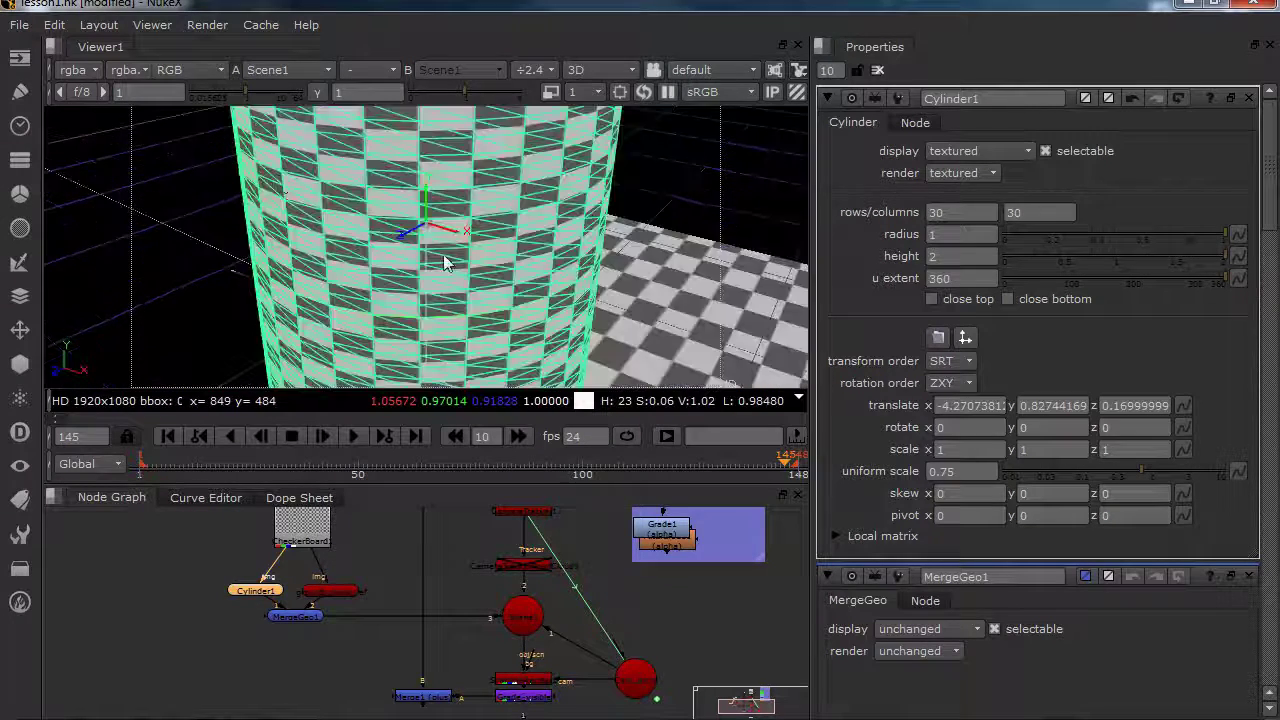
ctrl+drag(443, 260, 306, 236)
scroll(397, 251, down, 3)
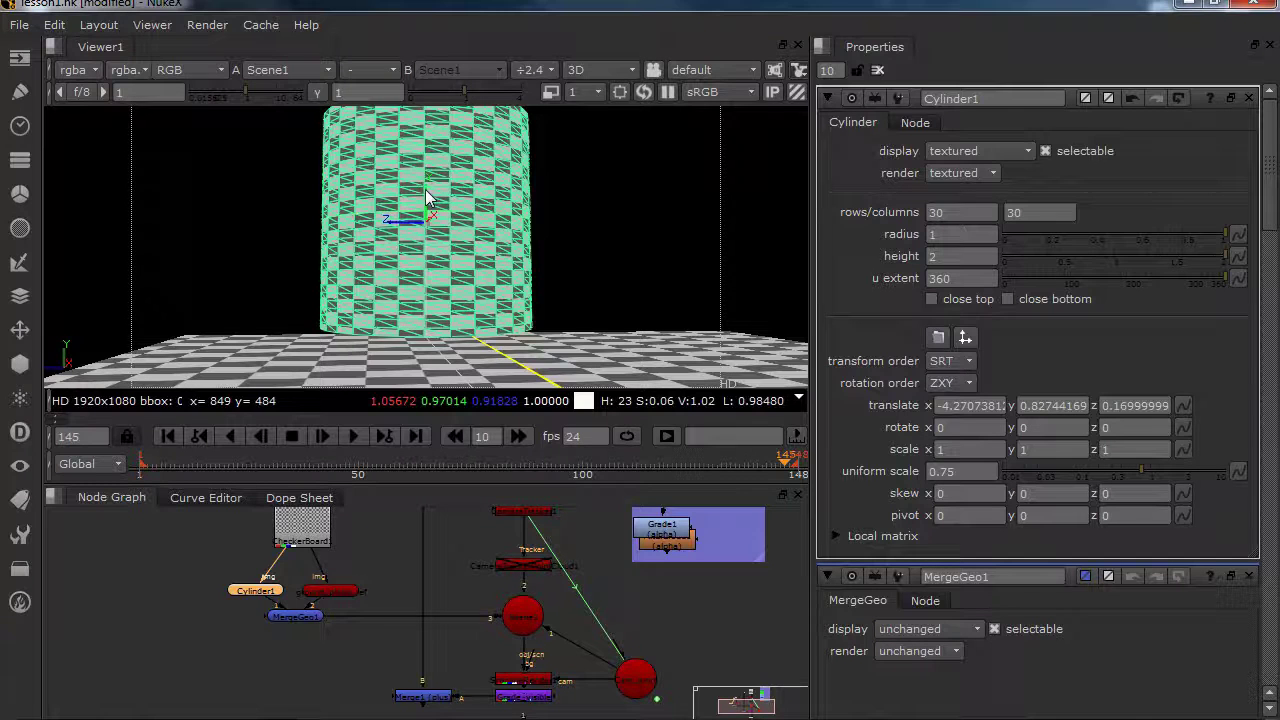
drag(427, 197, 427, 210)
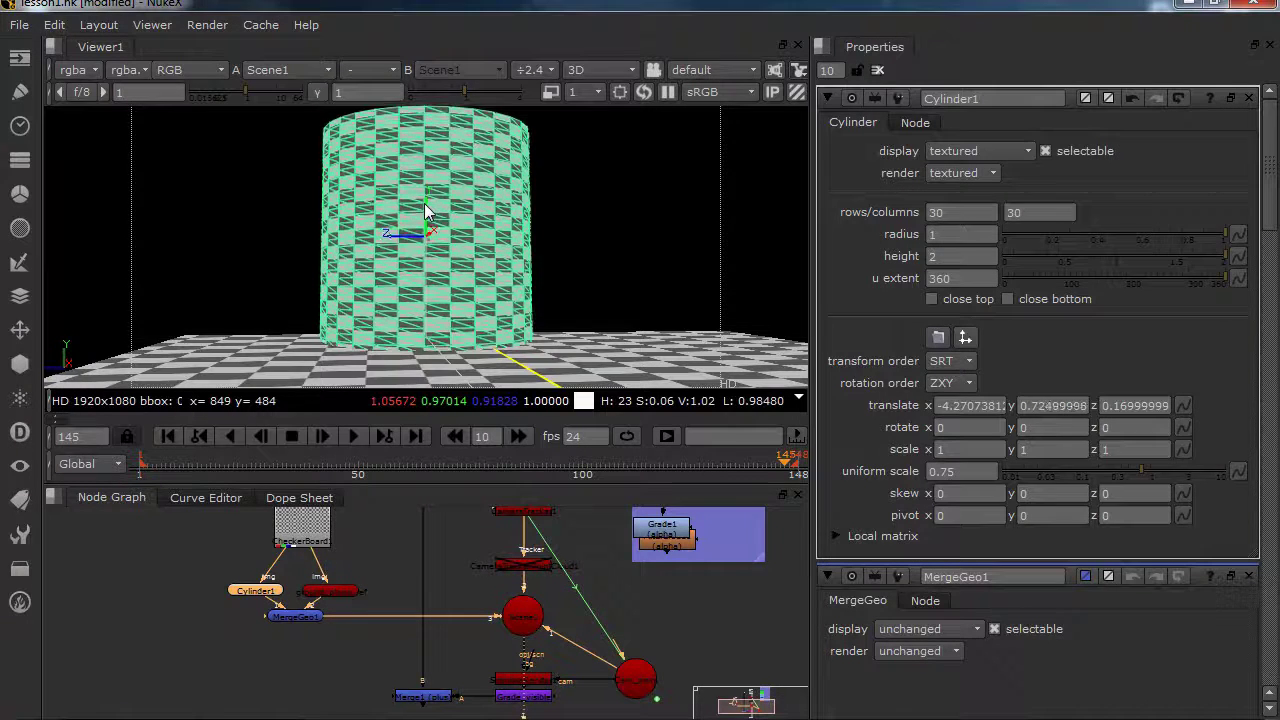
Set Cylinder1's height to 1.8 and lower it along Y to 0.665 to seat its base on the ground plane
ctrl+drag(350, 248, 345, 279)
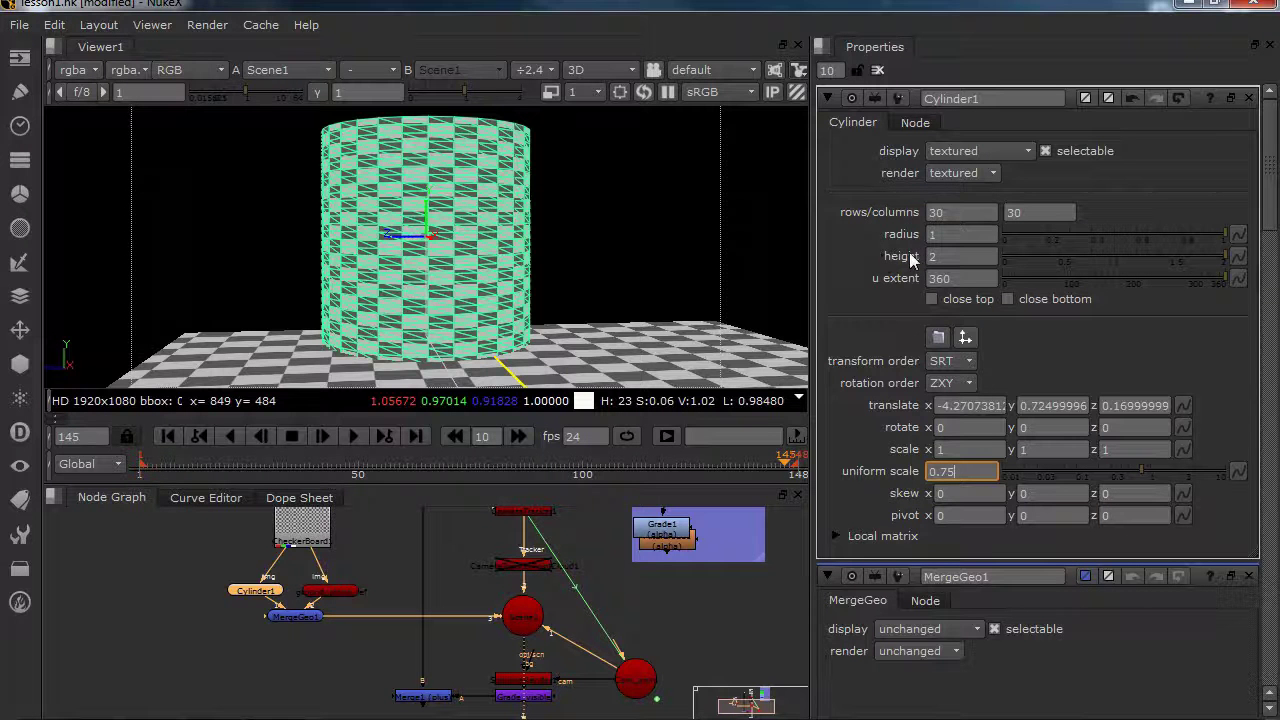
key(Down)
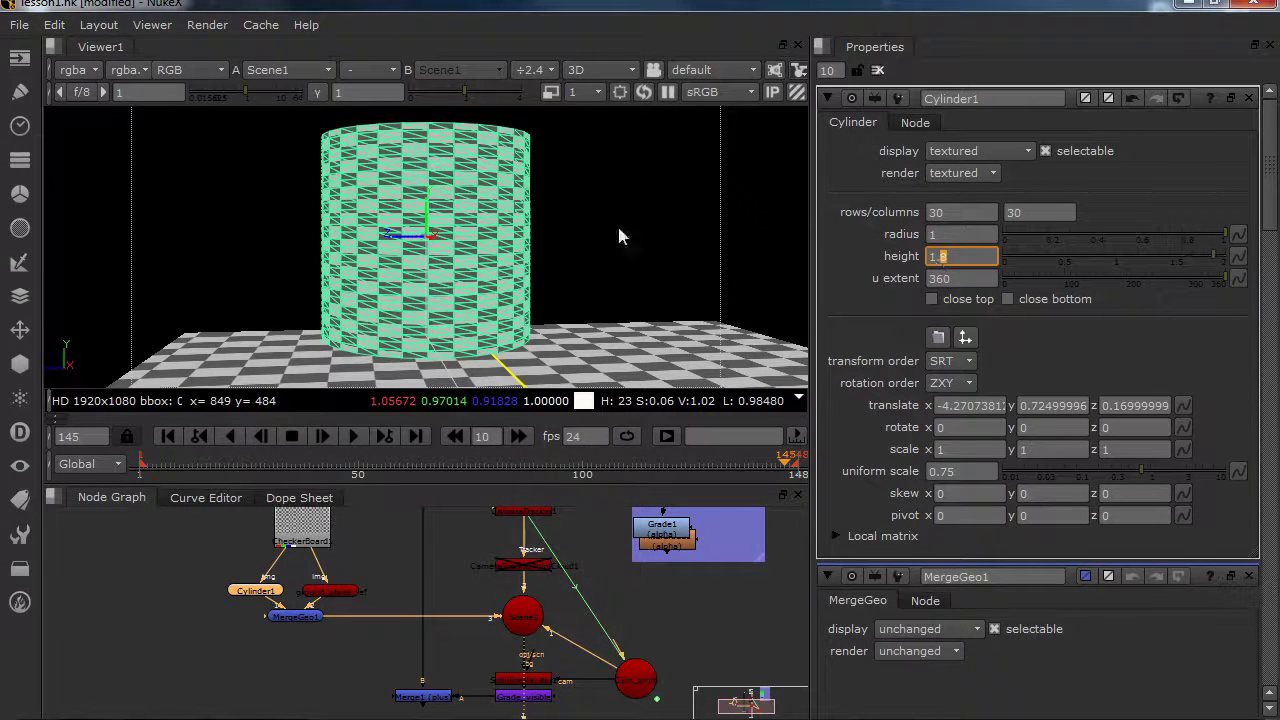
key(Down)
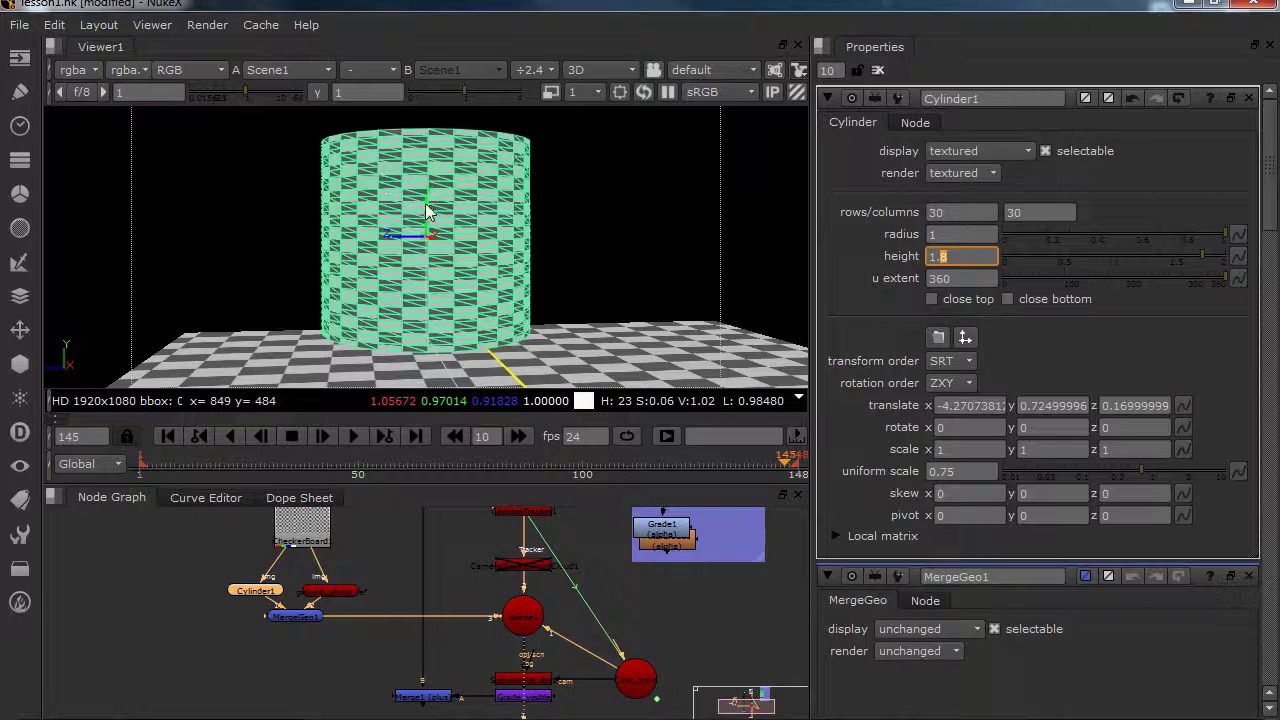
drag(428, 212, 441, 224)
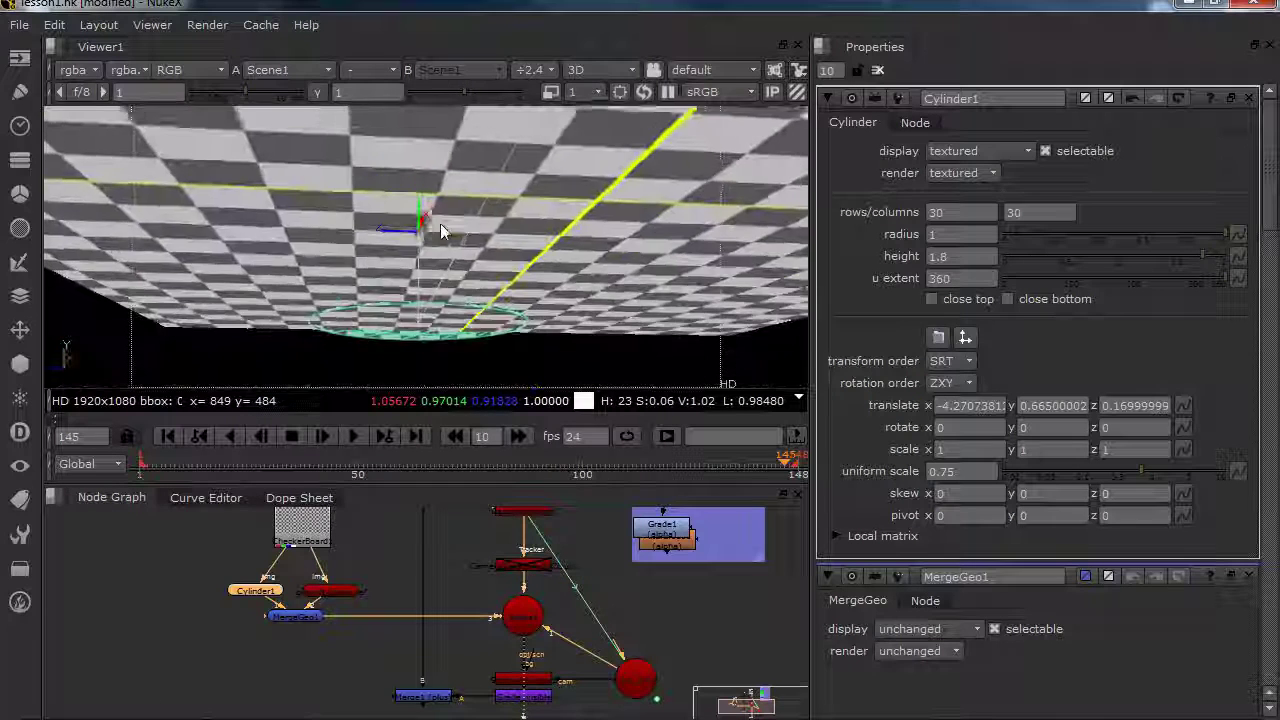
scroll(438, 240, down, 5)
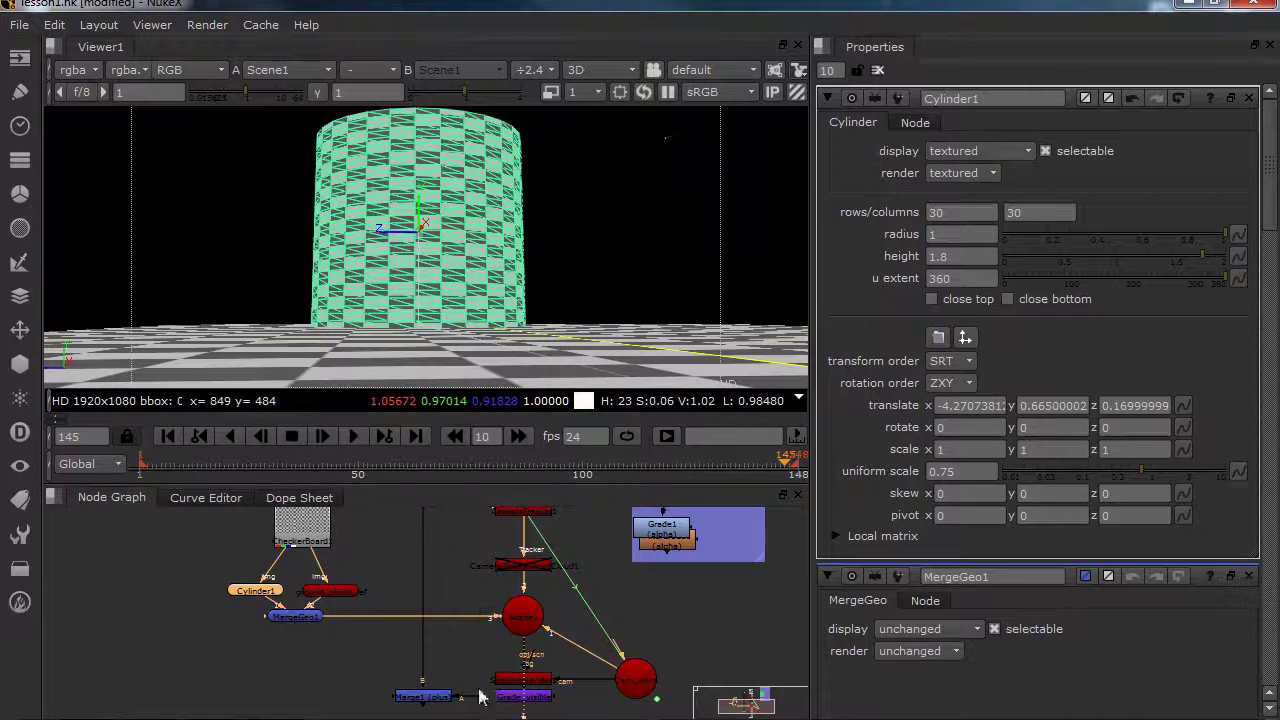
Display Merge1 and scrub through the shot to frame 148, checking how the checkered cylinder and ground plane stick to the silo footage
click(425, 700)
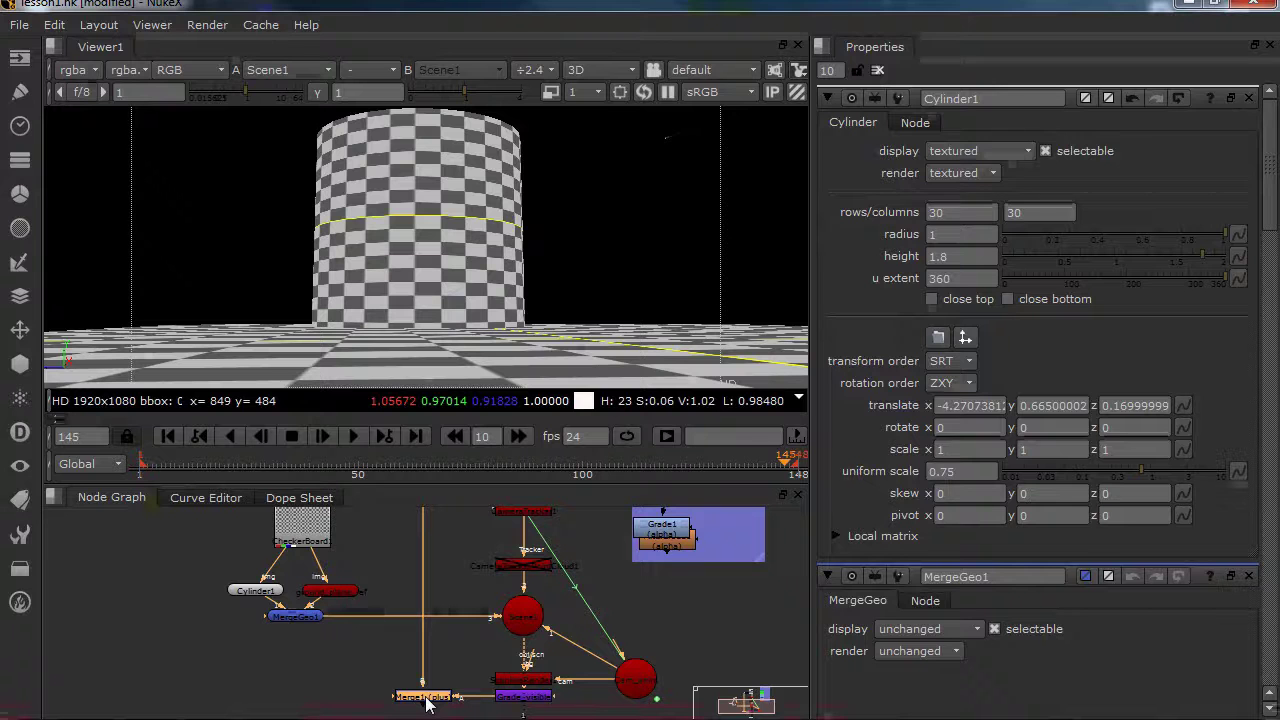
key(1)
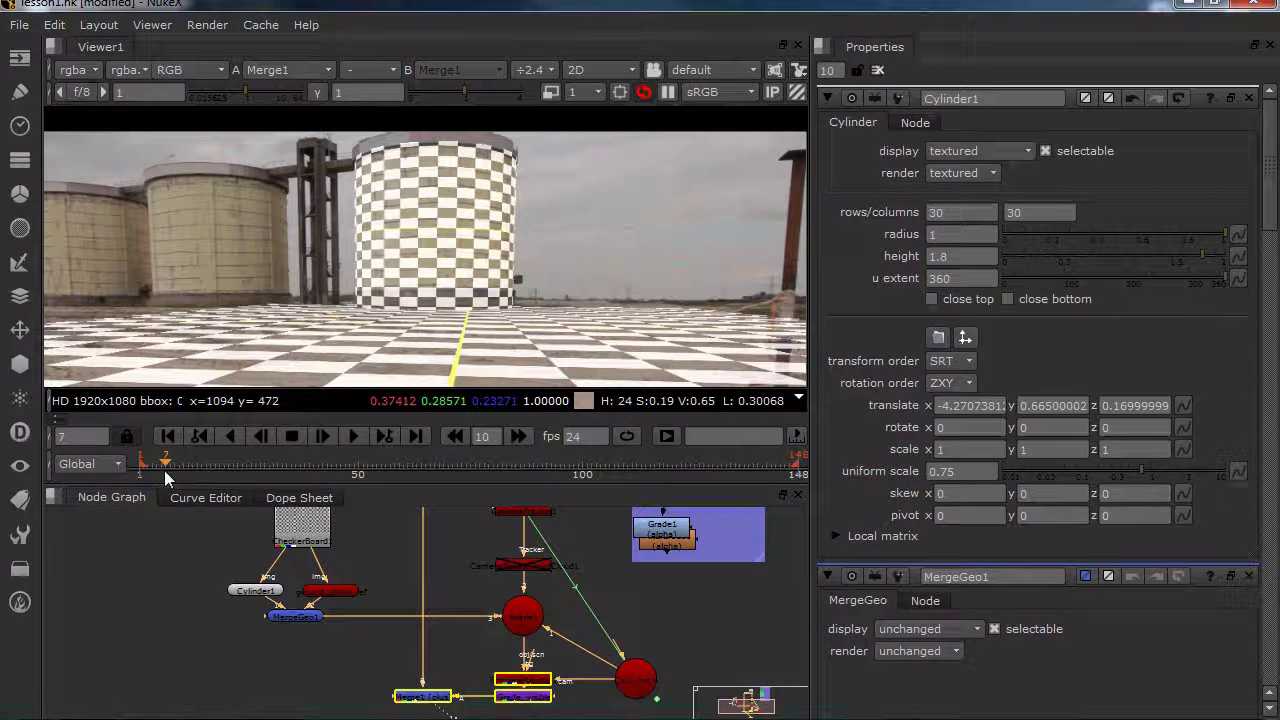
drag(172, 465, 653, 455)
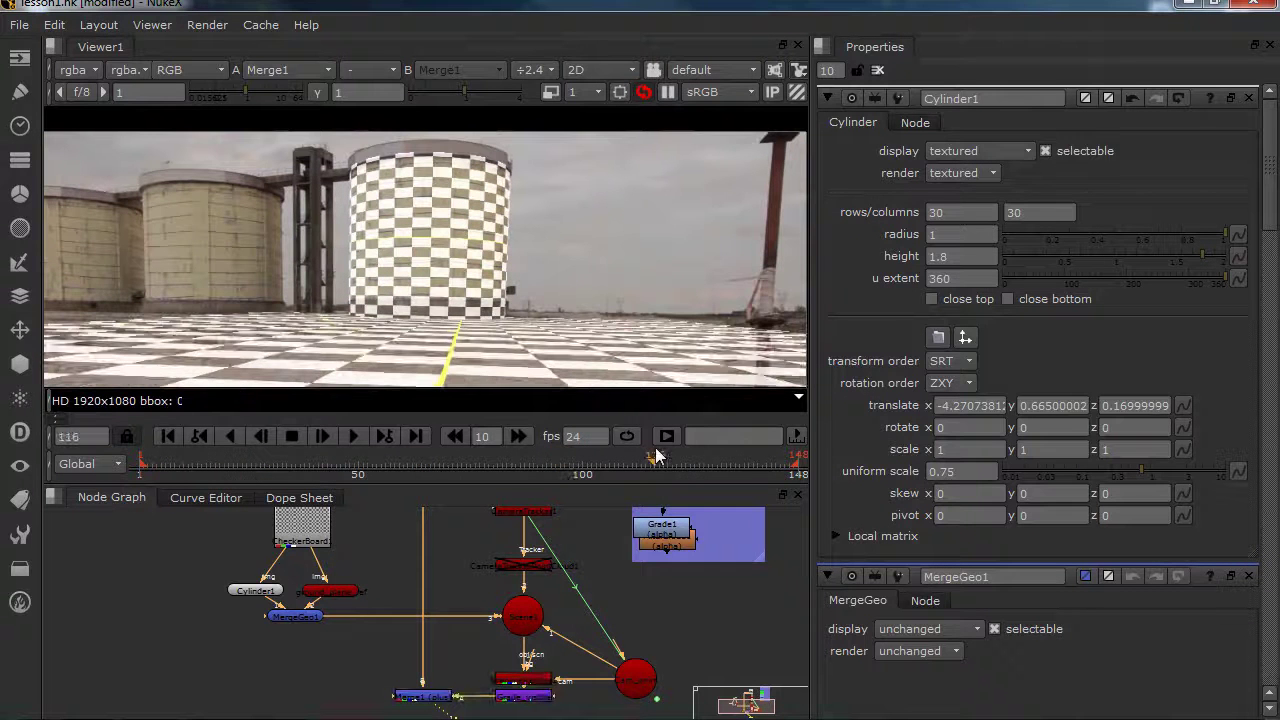
drag(755, 456, 790, 456)
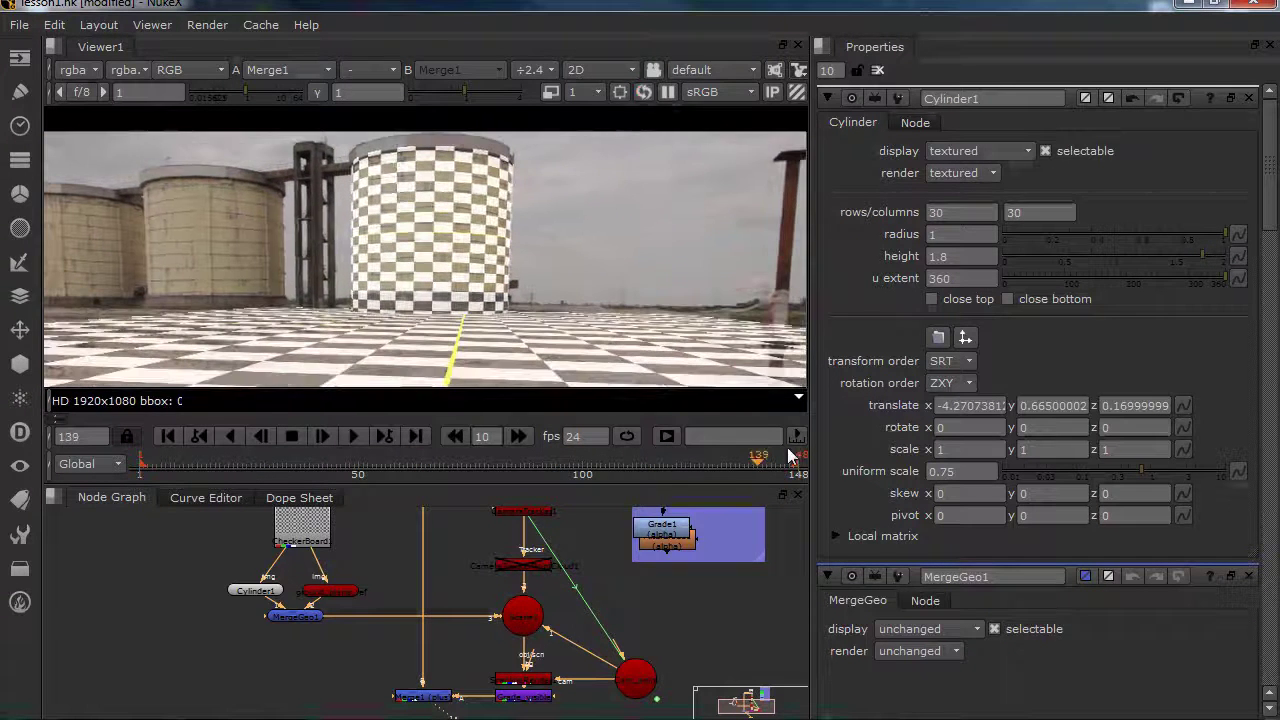
scroll(480, 310, down, 2)
scroll(460, 240, up, 3)
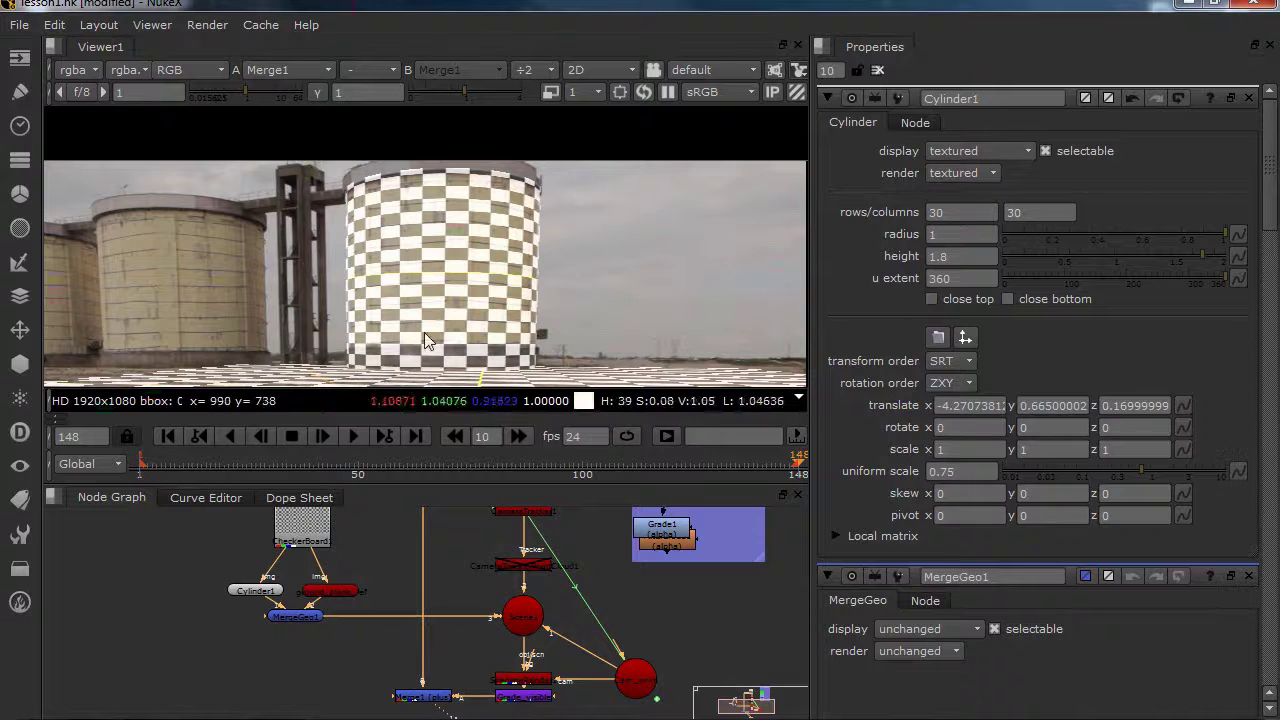
middle_drag(415, 315, 428, 337)
middle_drag(528, 366, 506, 228)
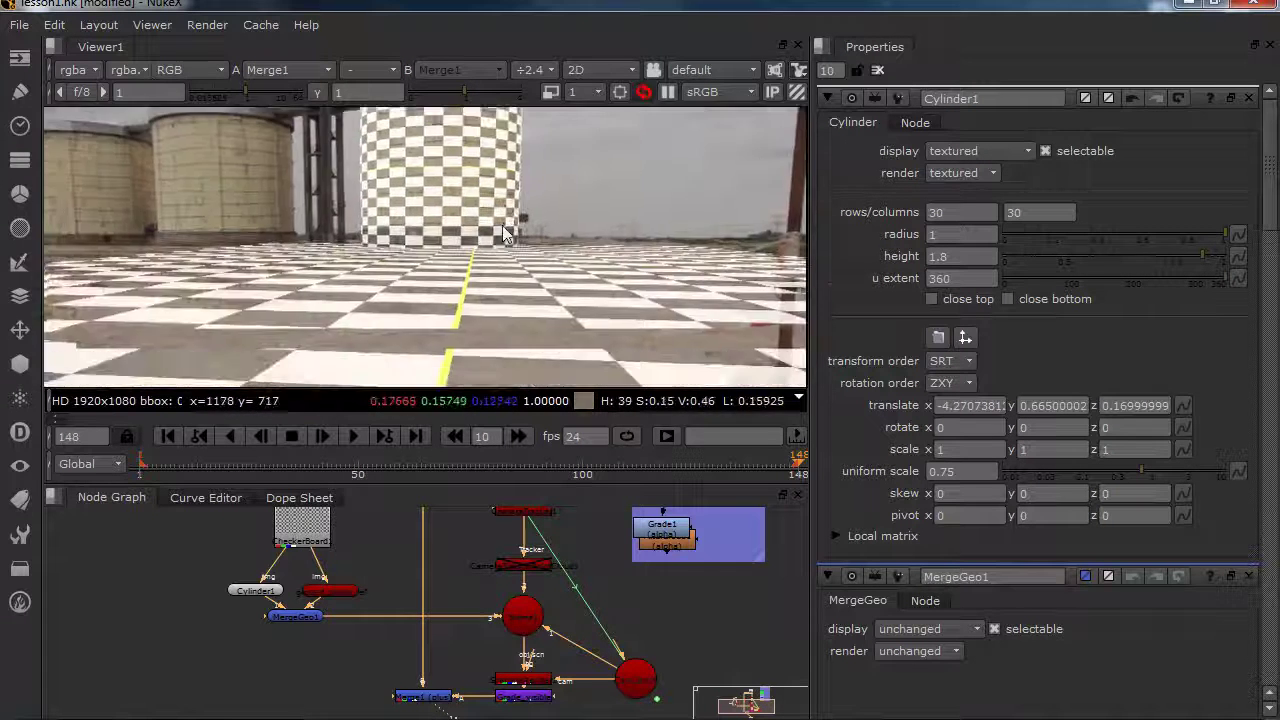
scroll(500, 241, down, 1)
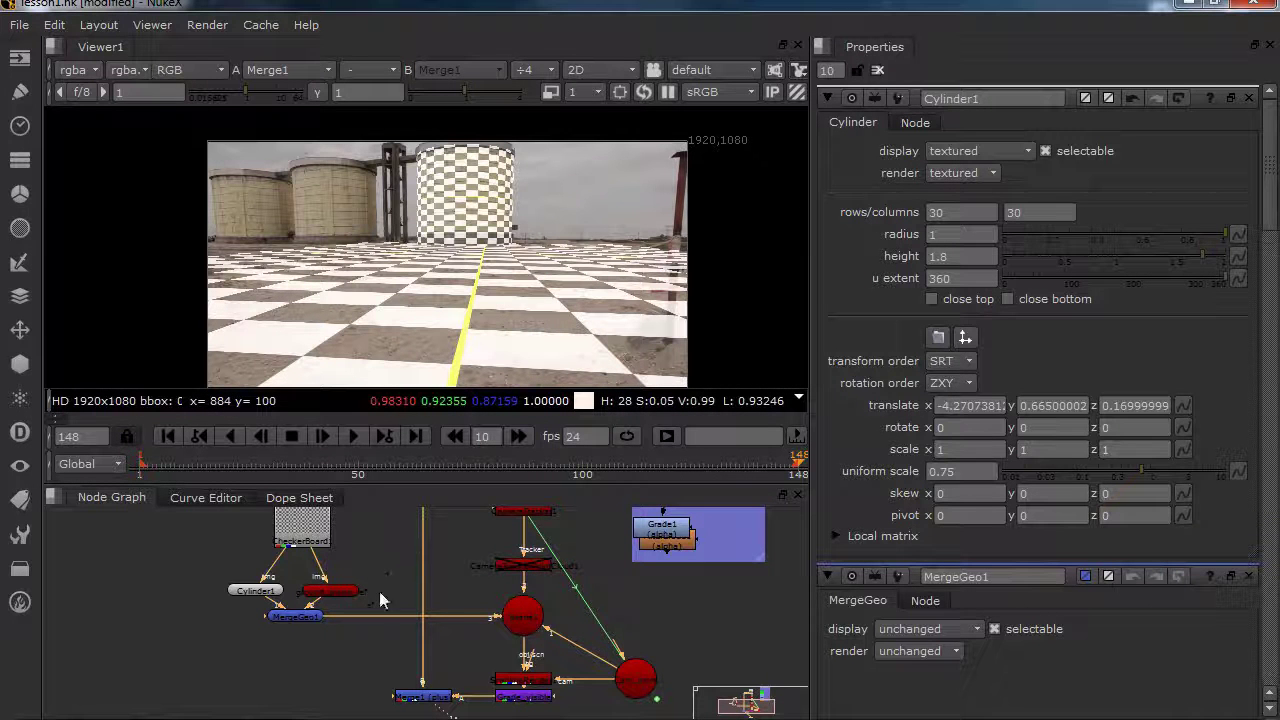
Reposition the Grade1 node in the node graph so it sits in line between Invert1 and FilterErode1
middle_drag(659, 559, 643, 611)
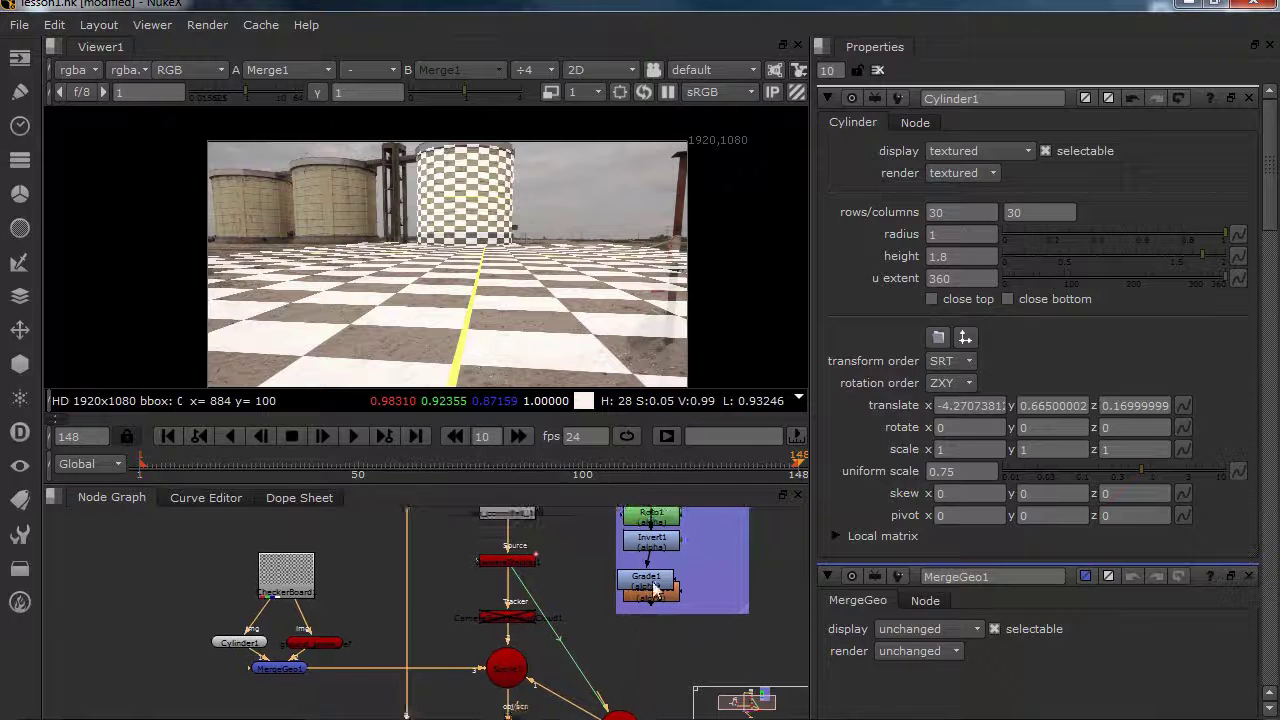
drag(654, 580, 659, 567)
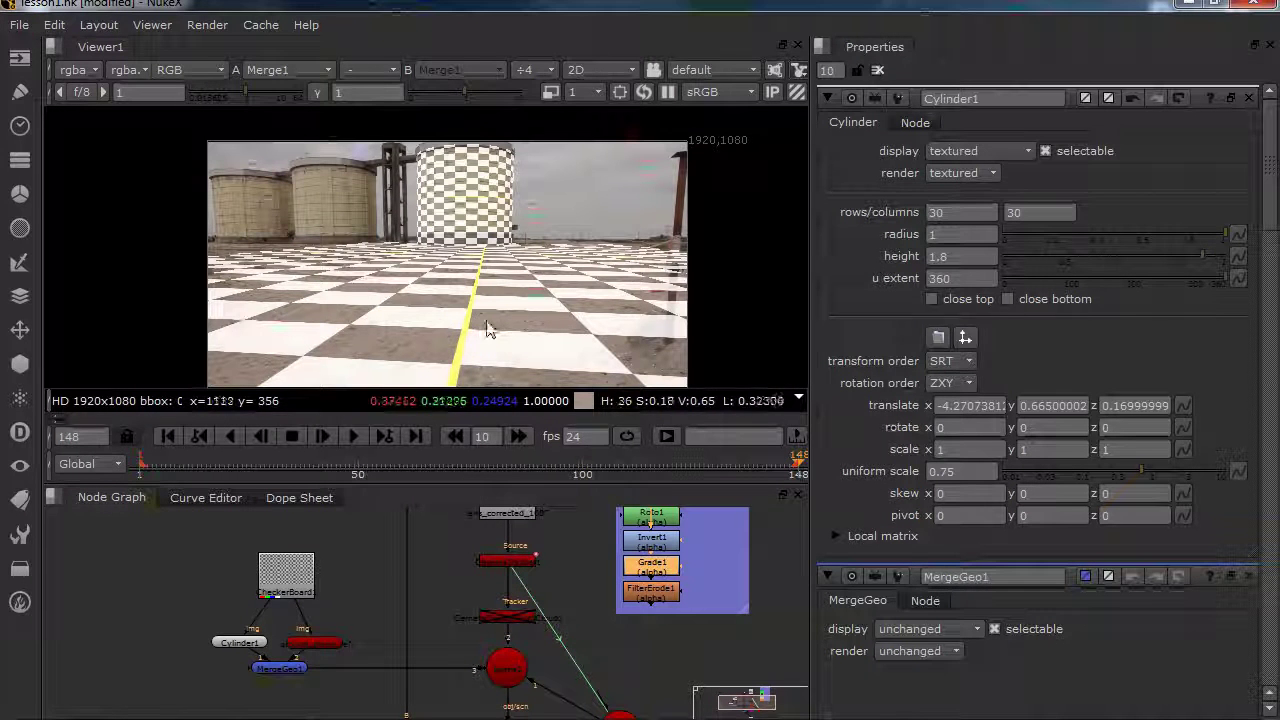
middle_drag(426, 348, 407, 310)
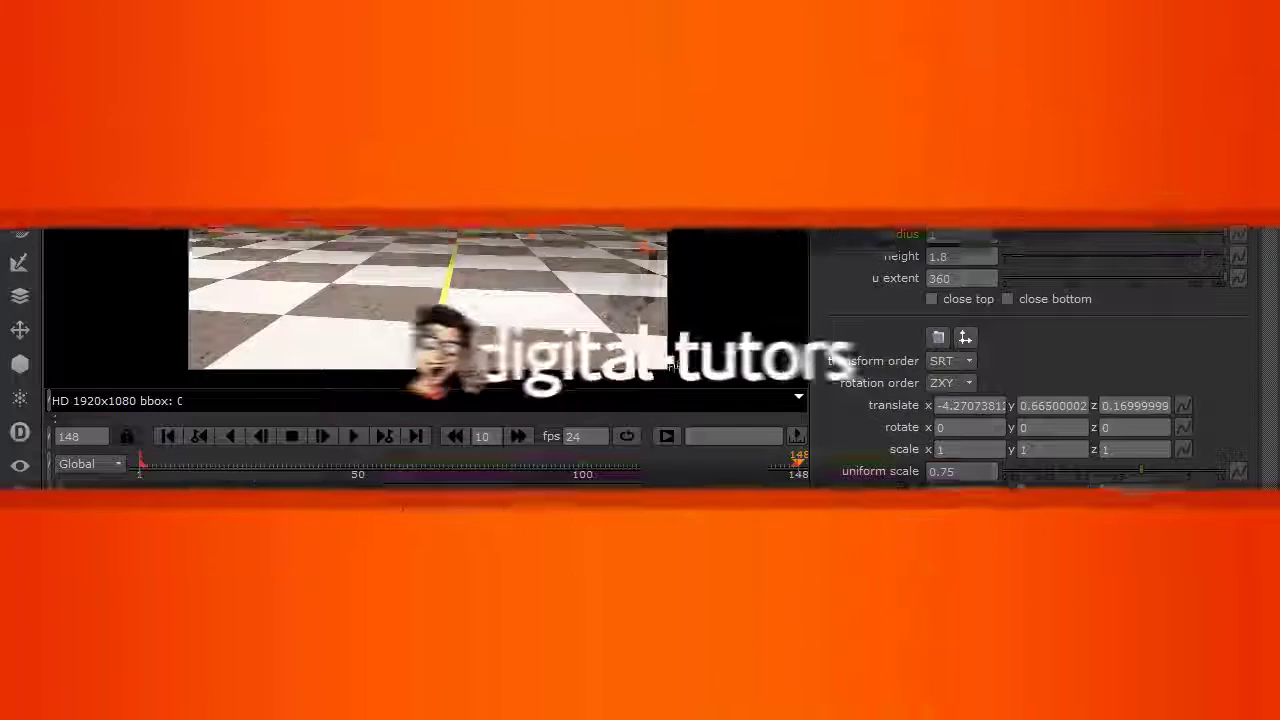